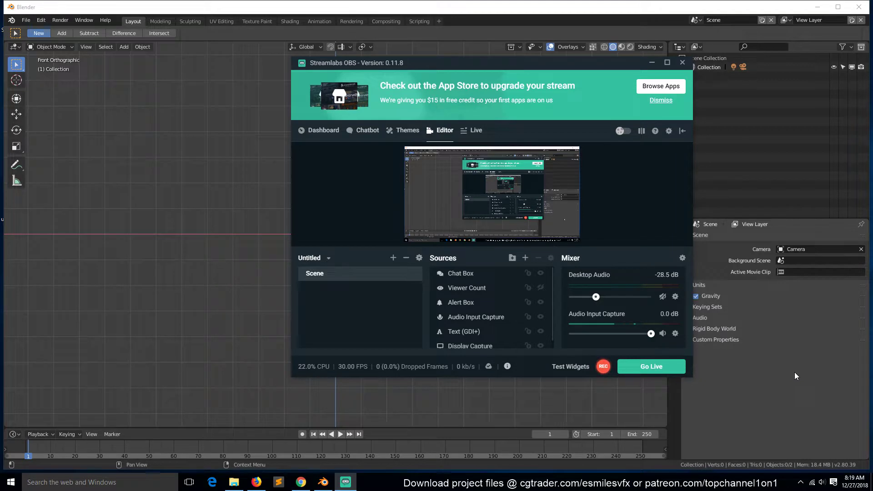
Turn the Outliner area into an Image Editor and load the McDonald's fruit oatmeal bowl photo there as a reference
left_click(795, 372)
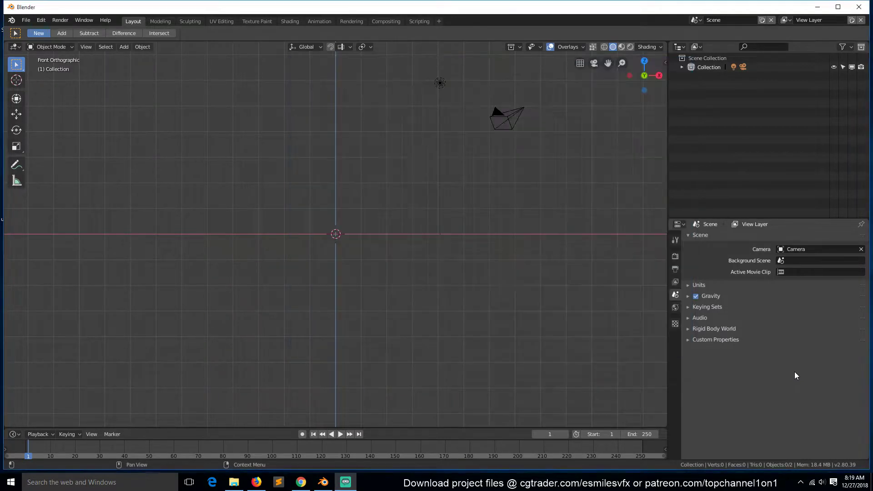
left_click(682, 47)
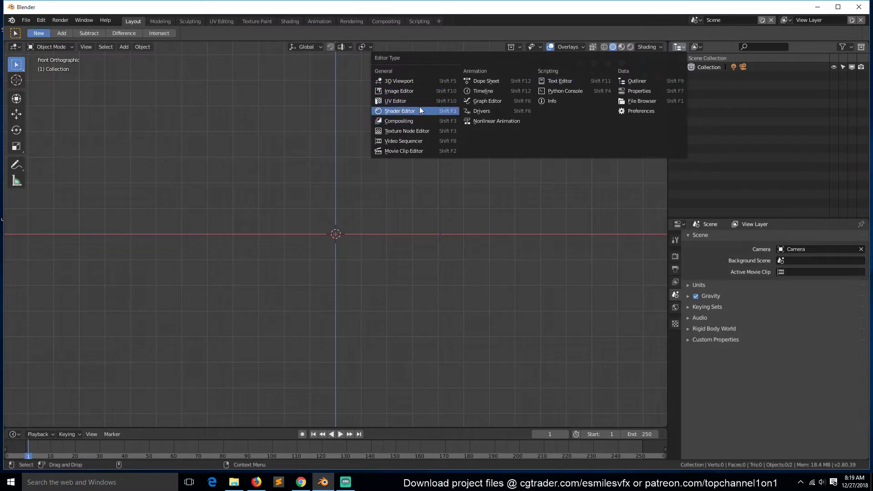
left_click(424, 91)
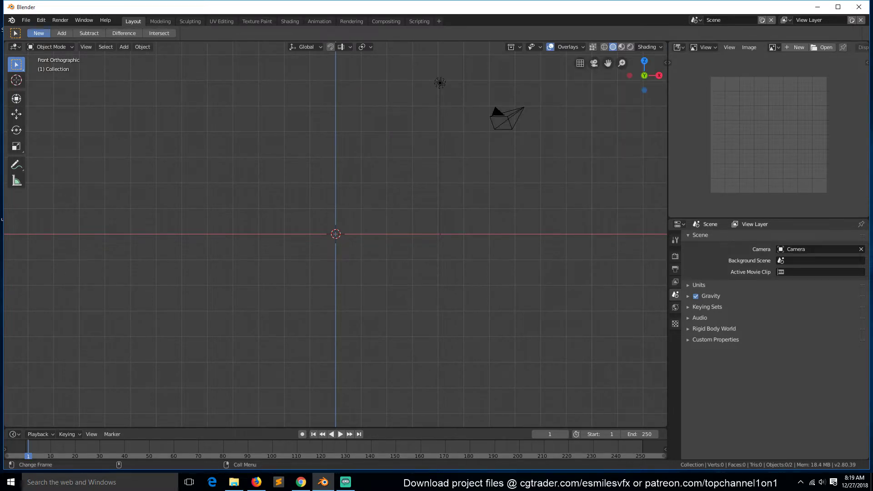
left_click_drag(730, 144, 731, 145)
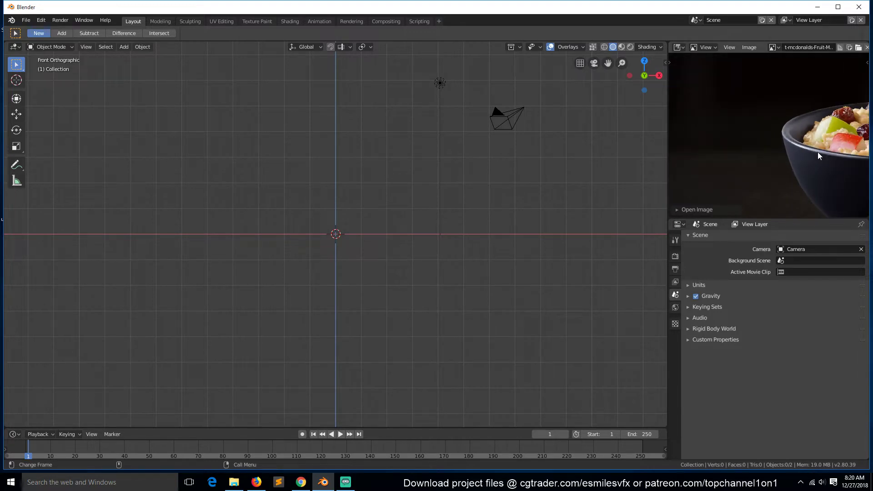
middle_click_drag(818, 152, 680, 125)
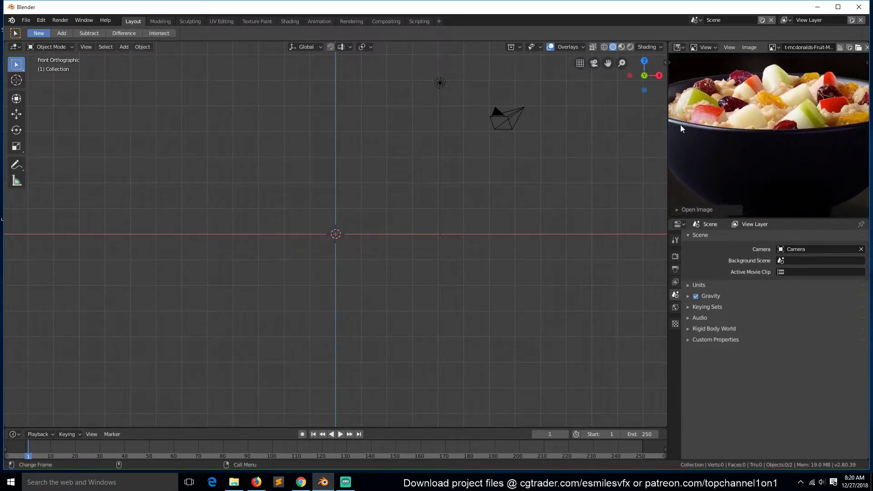
scroll(724, 143, "down", 1)
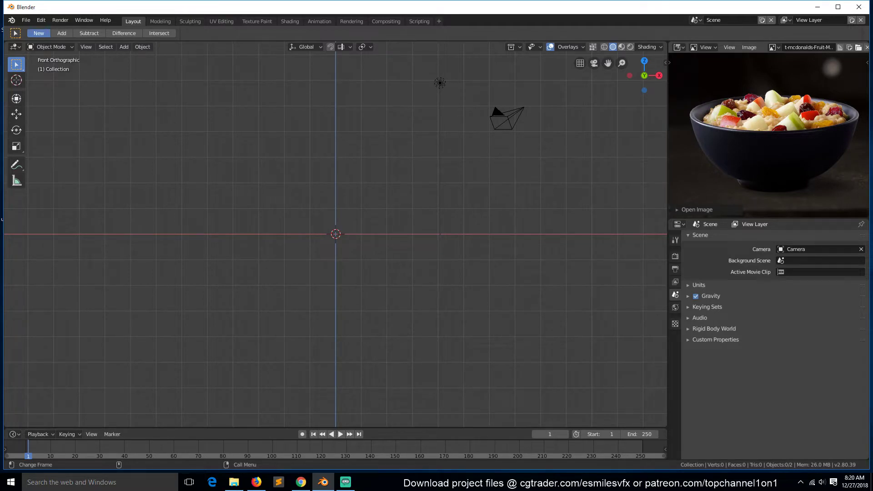
Switch to the browser and examine the bowl photo and ingredient pictures on the McDonald's Fruit & Maple Oatmeal page
key("alt+Tab")
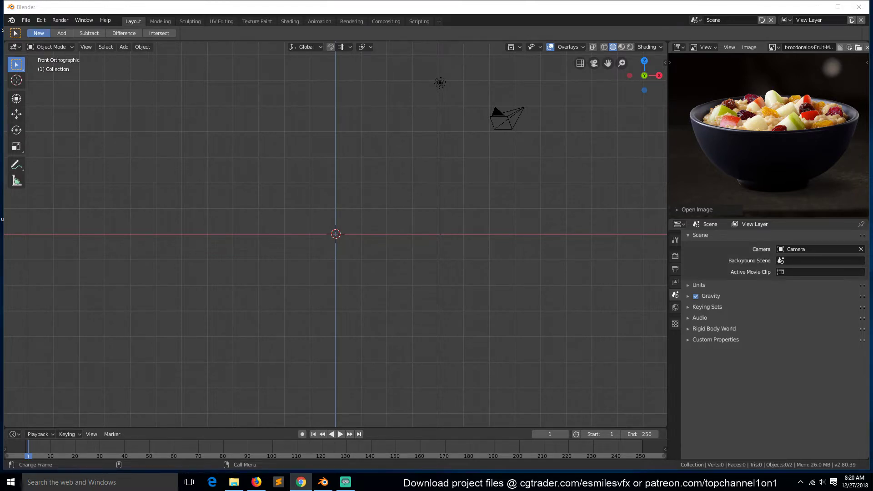
left_click(301, 482)
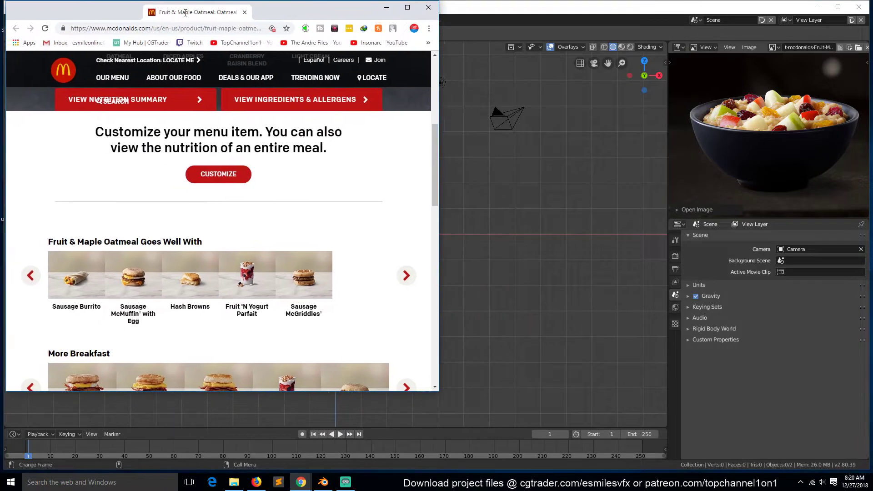
double_click(185, 12)
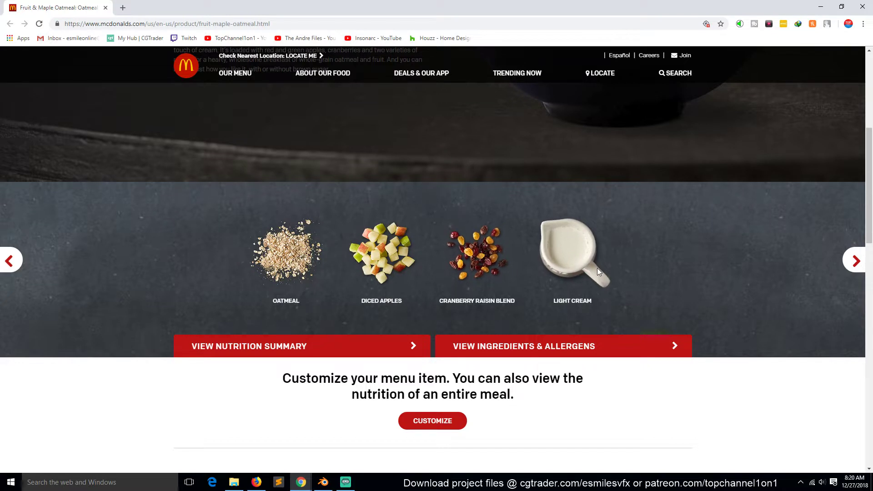
scroll(382, 257, "up", 1)
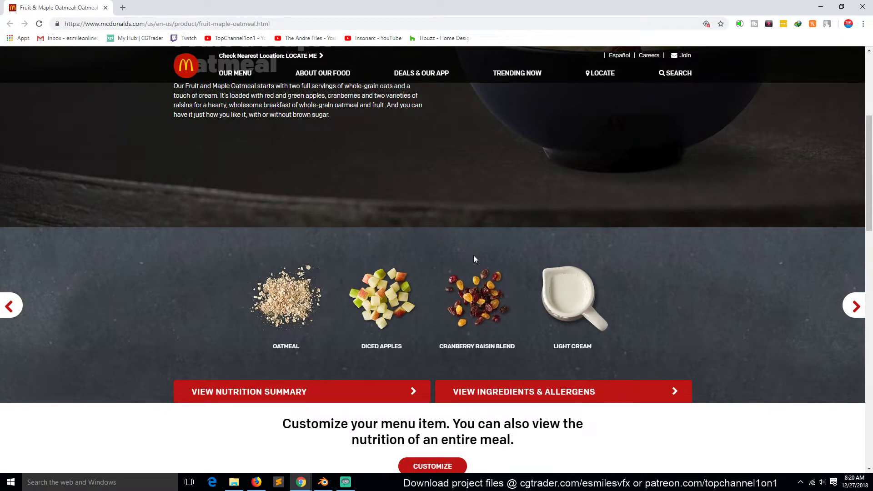
scroll(477, 255, "up", 5)
scroll(350, 291, "down", 4)
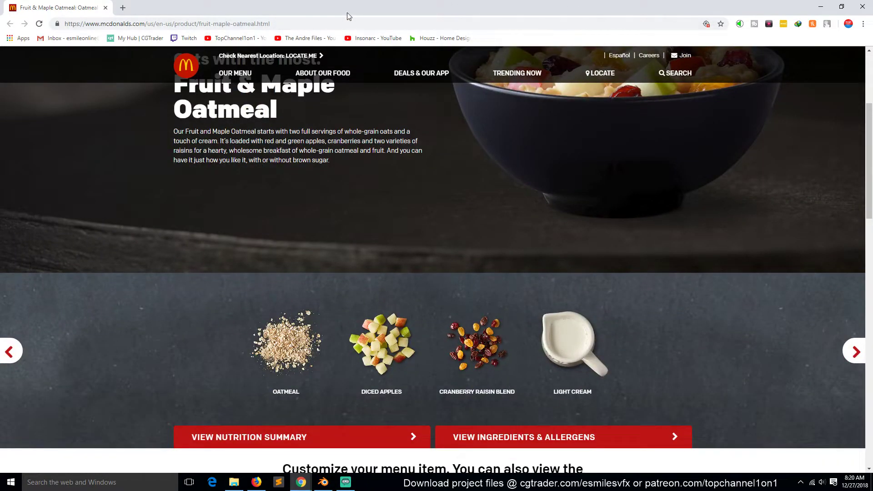
left_click(346, 482)
left_click(347, 485)
left_click_drag(448, 6, 872, 13)
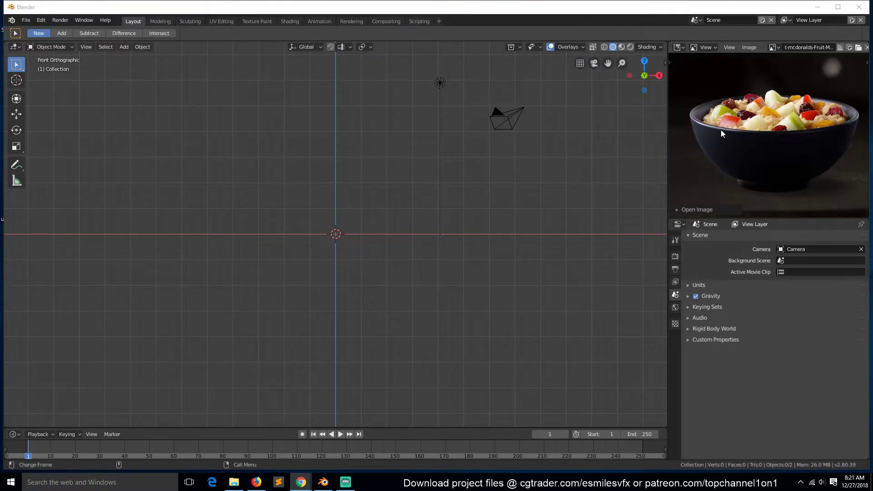
Return to Blender and start the Shortcut VUr display in the 3D viewport
scroll(719, 169, "up", 2)
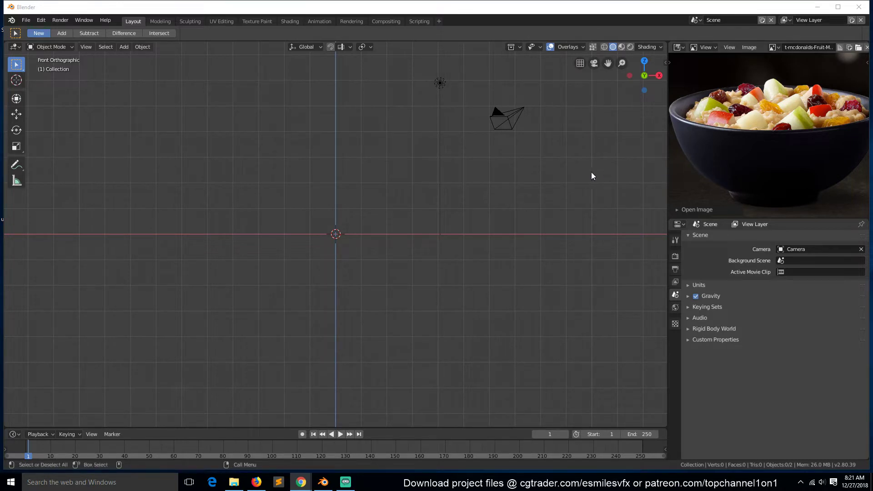
left_click(296, 174)
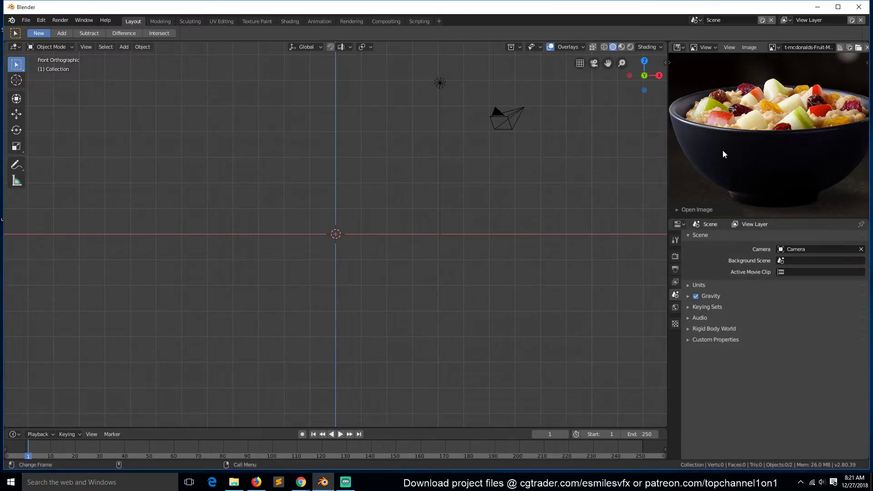
key("shift+a")
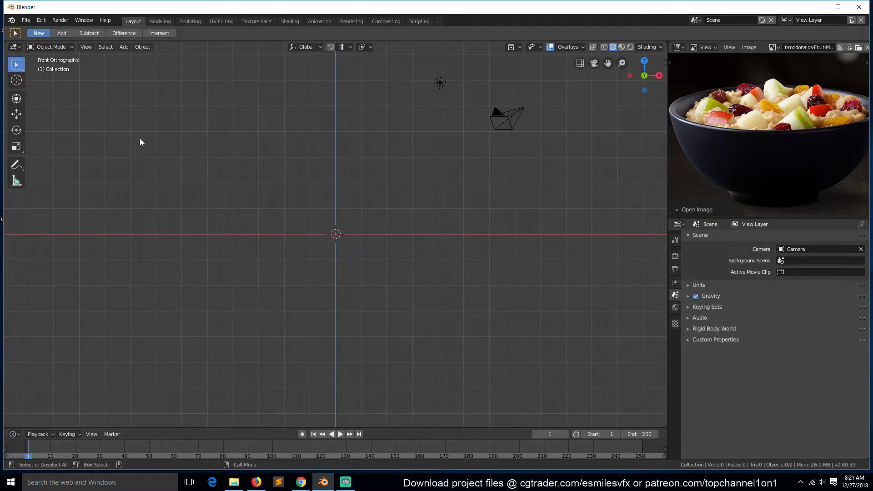
key("n")
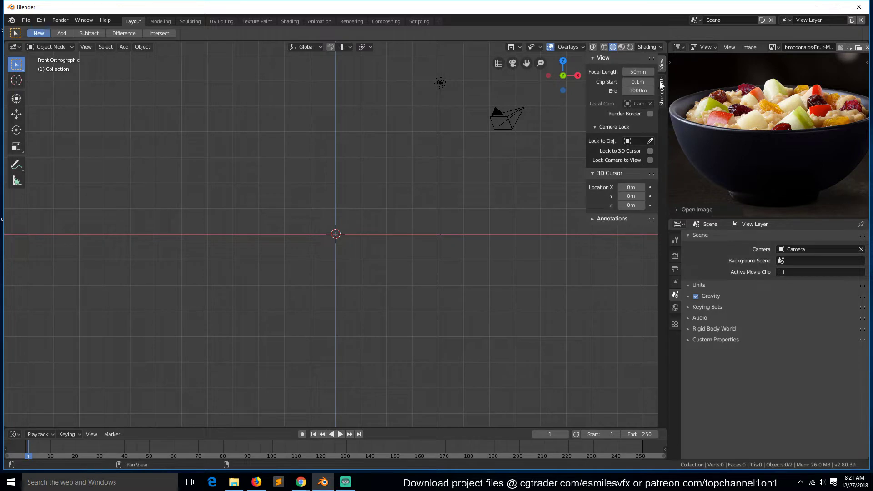
left_click(661, 90)
left_click(643, 72)
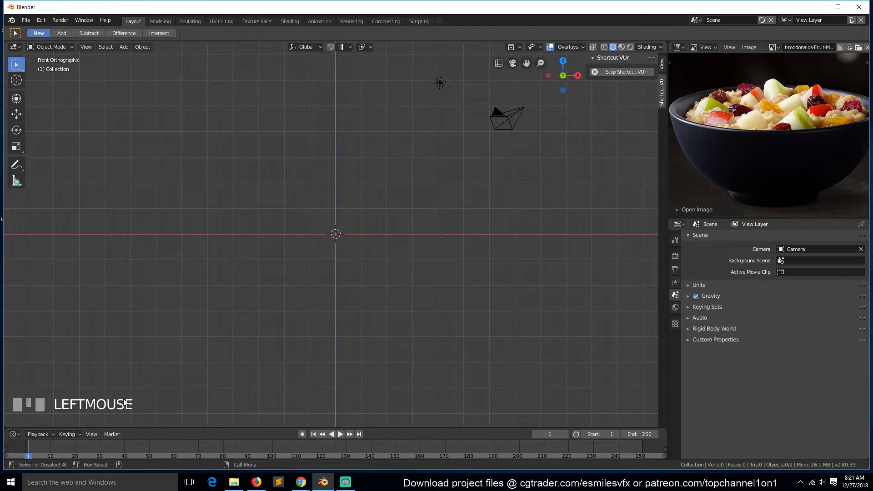
key("n")
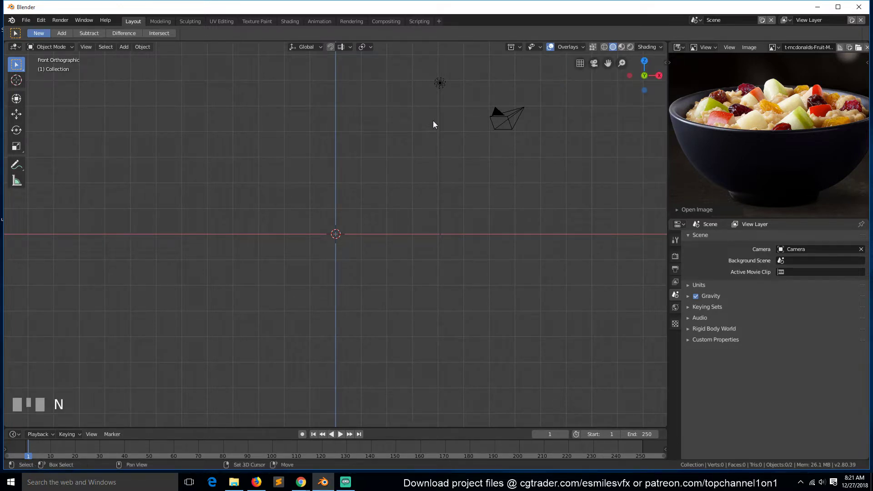
Add a mesh circle, scale it to about 4.223 and raise it to 3.7 m on Z as the bowl's rim
key("shift+a")
mouse_move(433, 121)
left_click(476, 140)
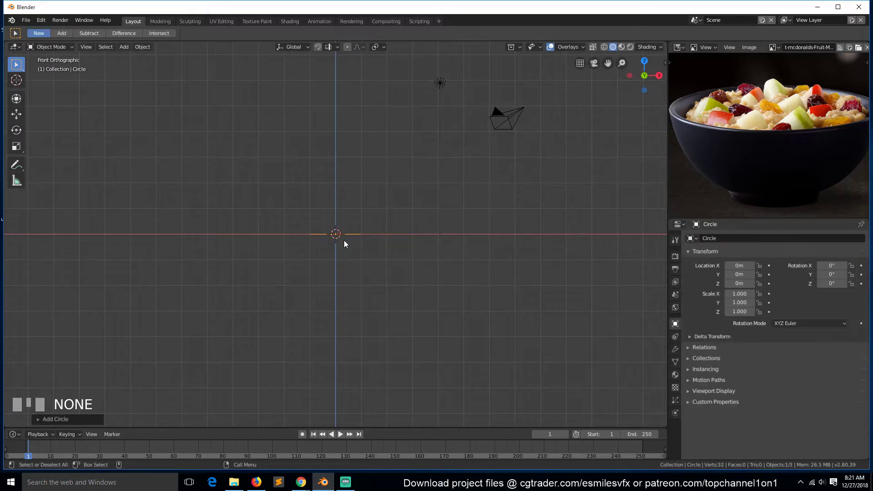
key("s")
left_click(456, 306)
key("g")
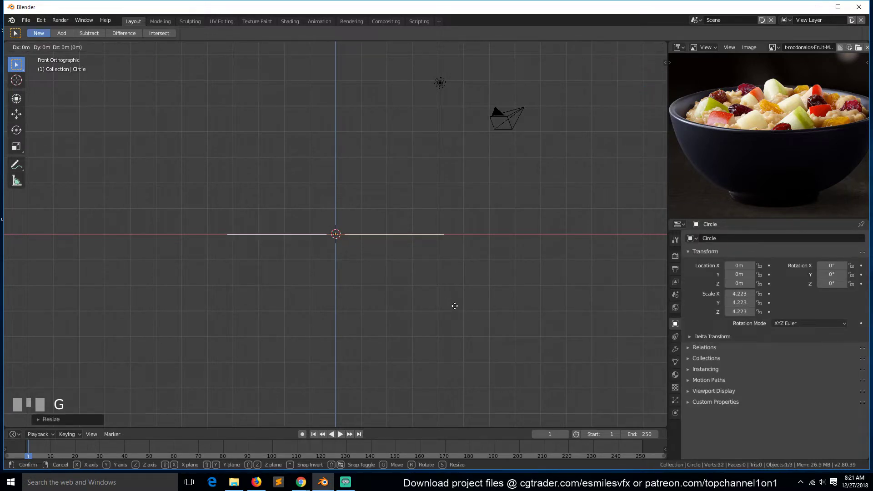
left_click(437, 205, "ctrl")
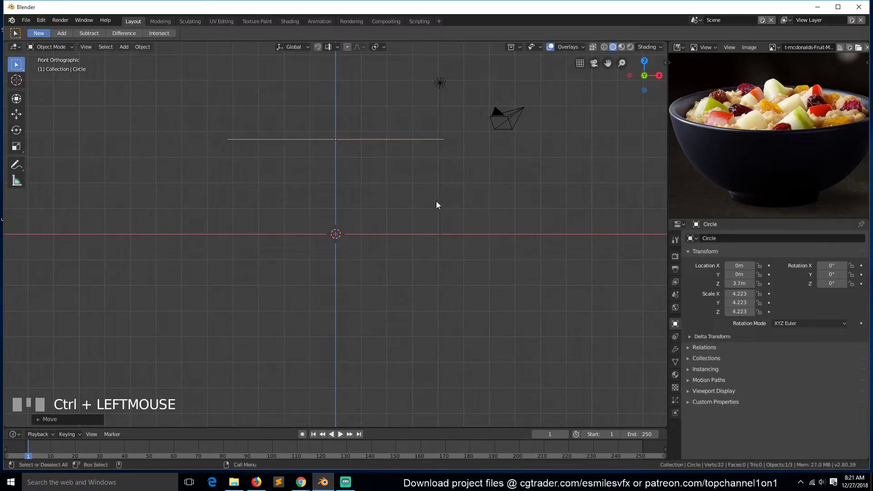
Extrude the whole circle straight down in Edit Mode to form the bowl's wall, and switch the viewport to wireframe shading
key("Tab")
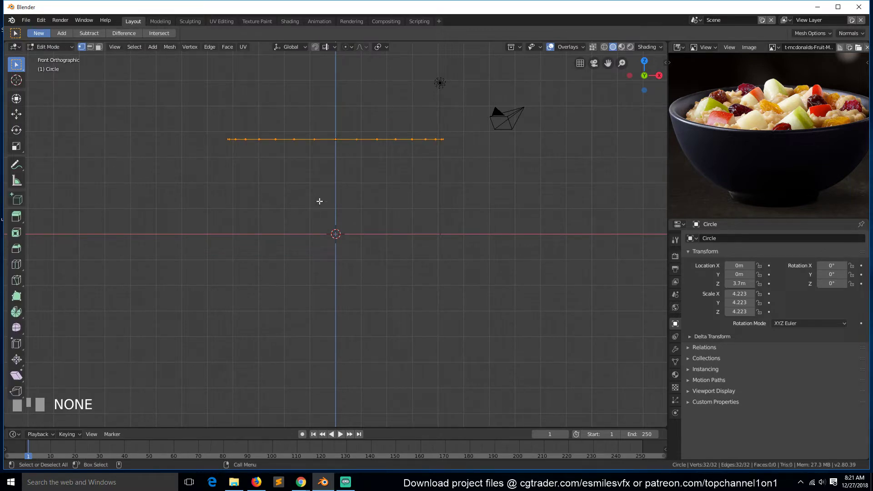
key("e")
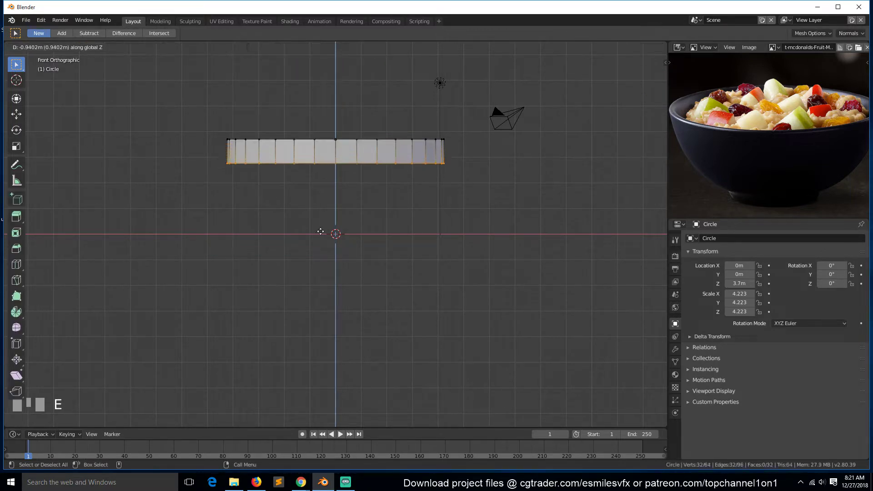
left_click(325, 280)
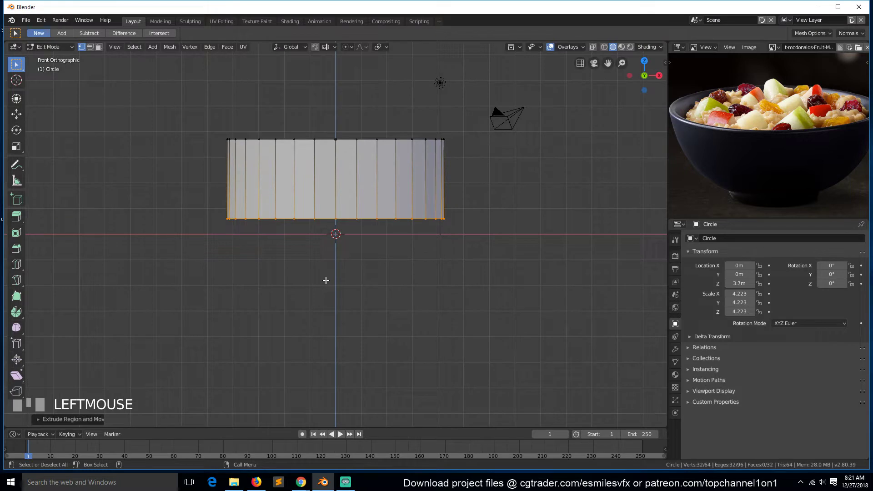
key("z")
left_click(263, 279)
Scale the lower ring to about a third of the rim's width and extrude it slightly downward as the bowl's foot
key("s")
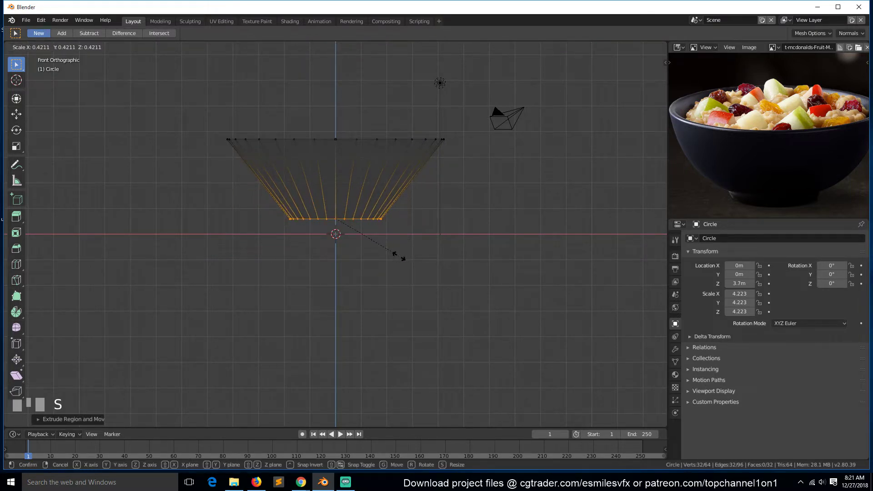
left_click(381, 252)
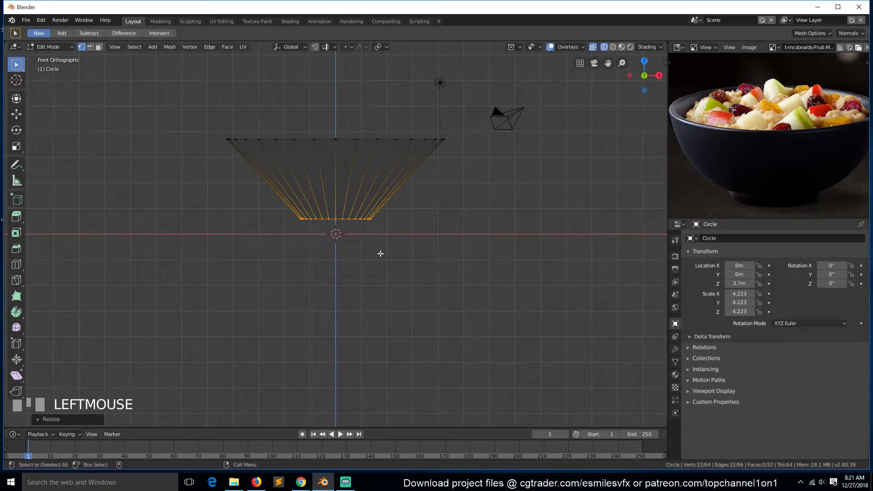
key("e")
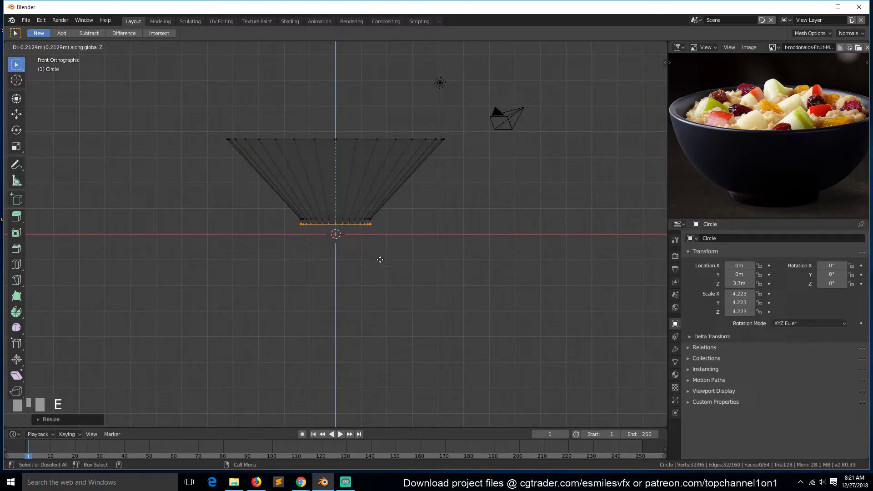
left_click(381, 264)
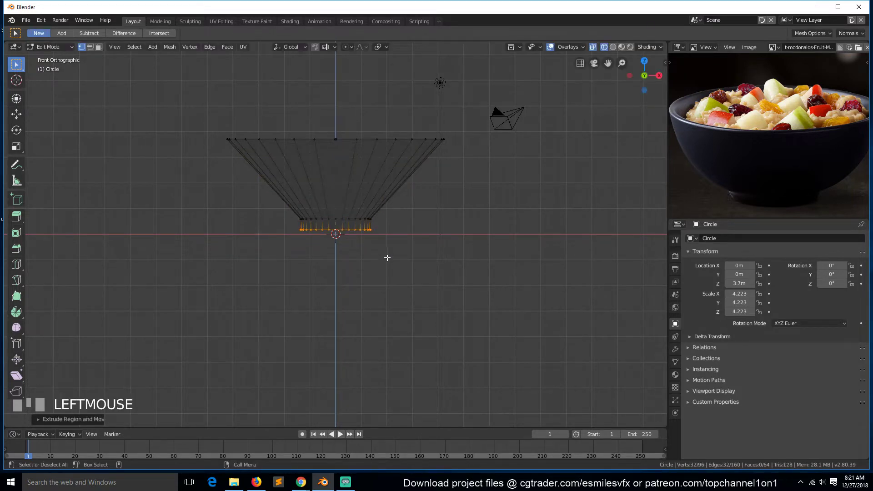
Insert a centred loop cut around the sloping wall and scale it outward to slightly less than the rim's width
key("ctrl+r")
left_click(373, 183)
right_click(373, 183)
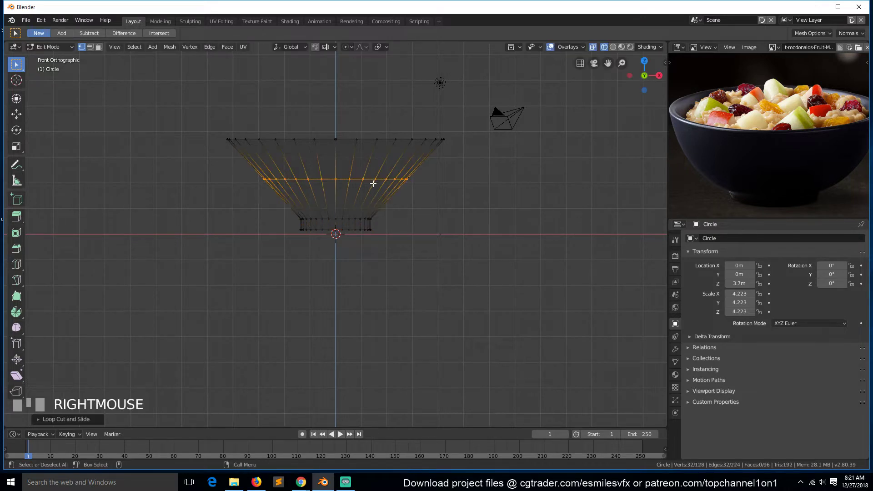
key("s")
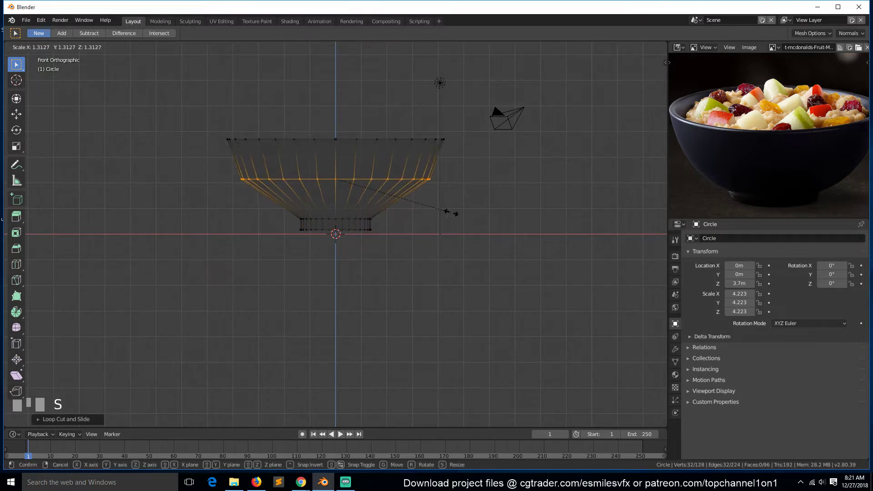
left_click(458, 212)
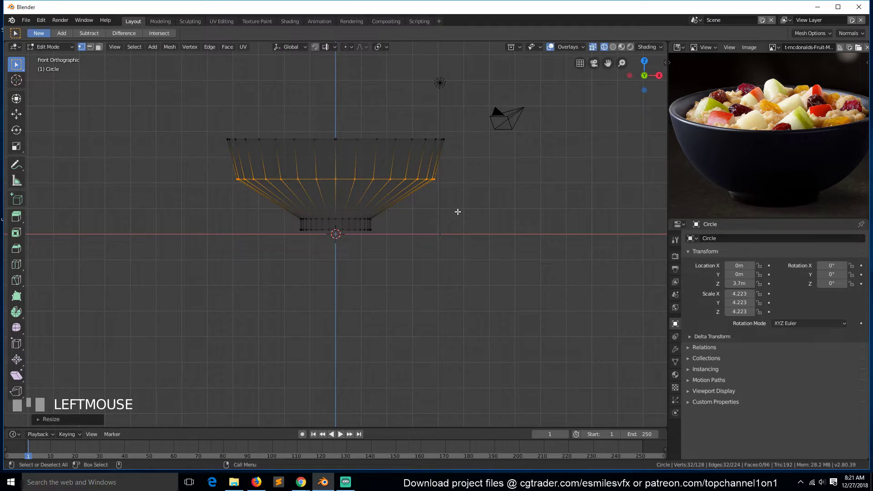
key("ctrl+b")
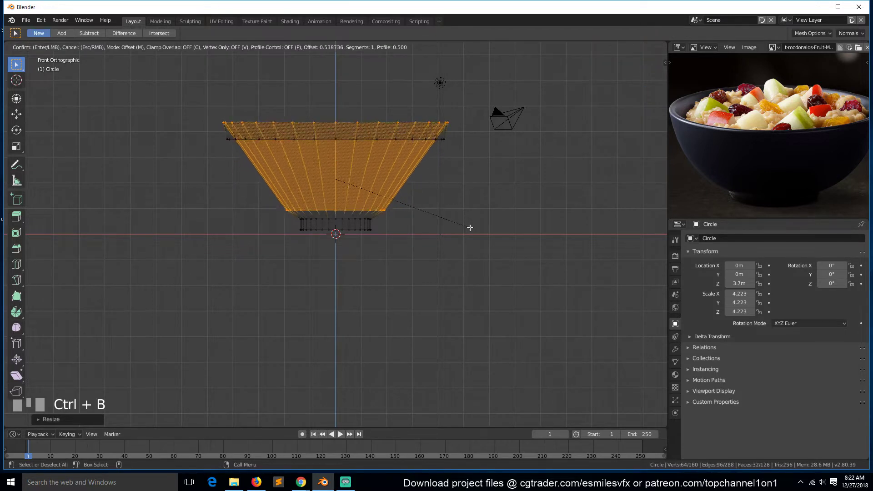
scroll(467, 216, "up", 2)
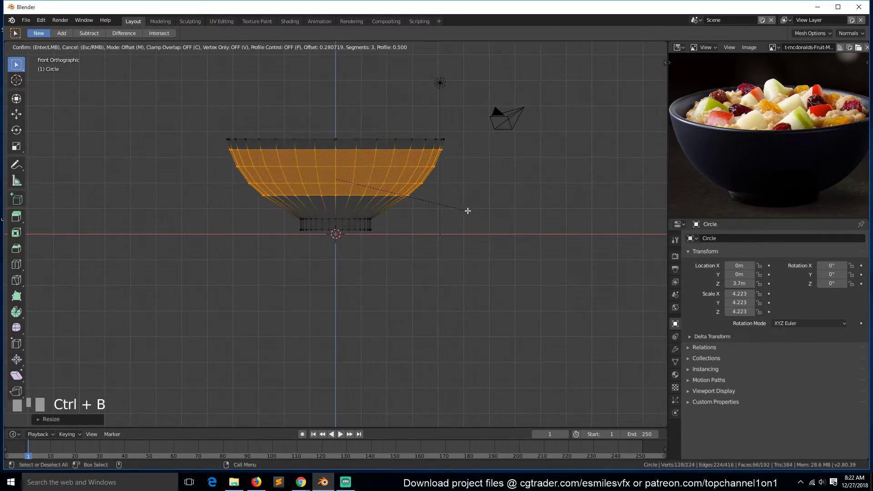
right_click(468, 211)
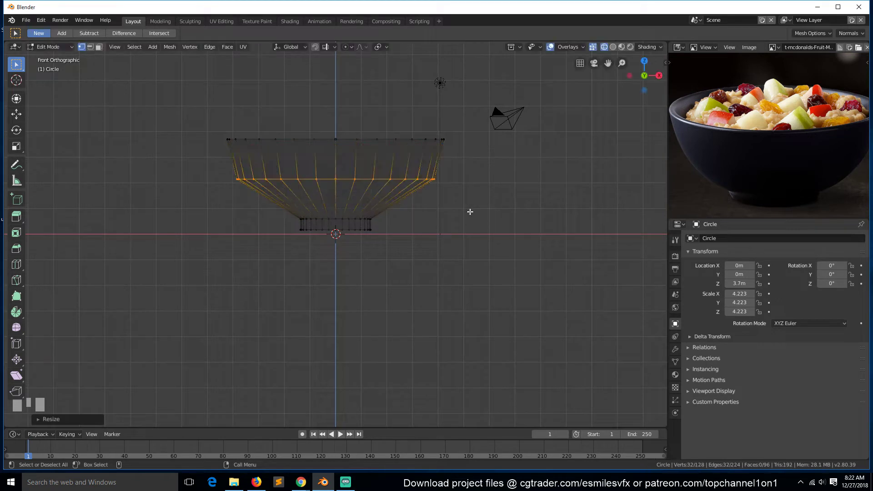
Scale the wall's middle edge ring outward to slightly wider than the rim and lower it by about 0.12 m along Z
key("s")
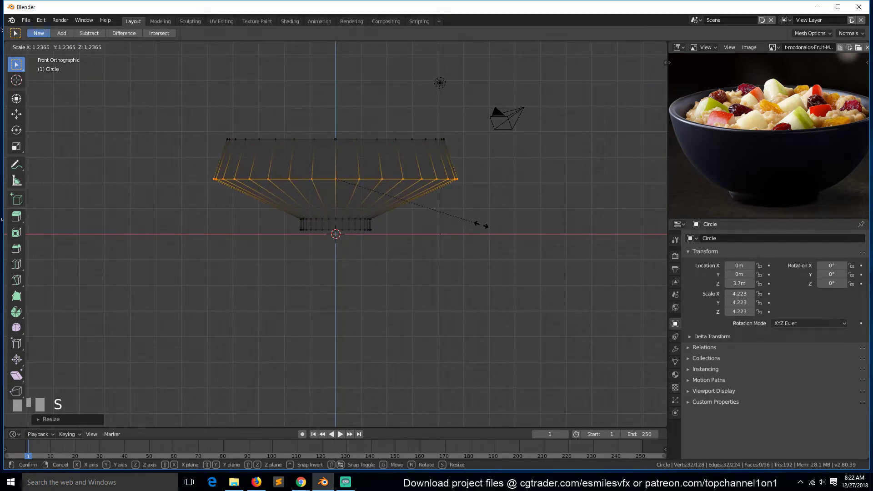
left_click(481, 225)
key("g")
key("g")
right_click(468, 238)
key("g")
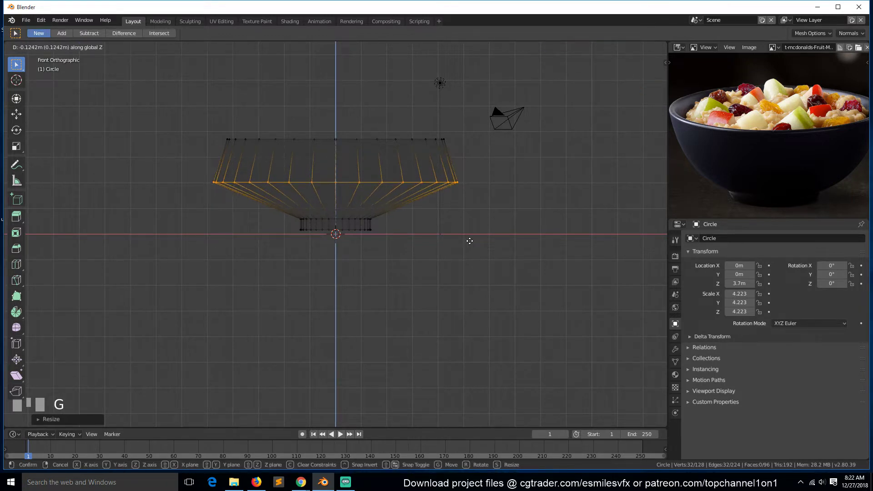
left_click(470, 241)
key("ctrl+b")
scroll(487, 245, "up", 3)
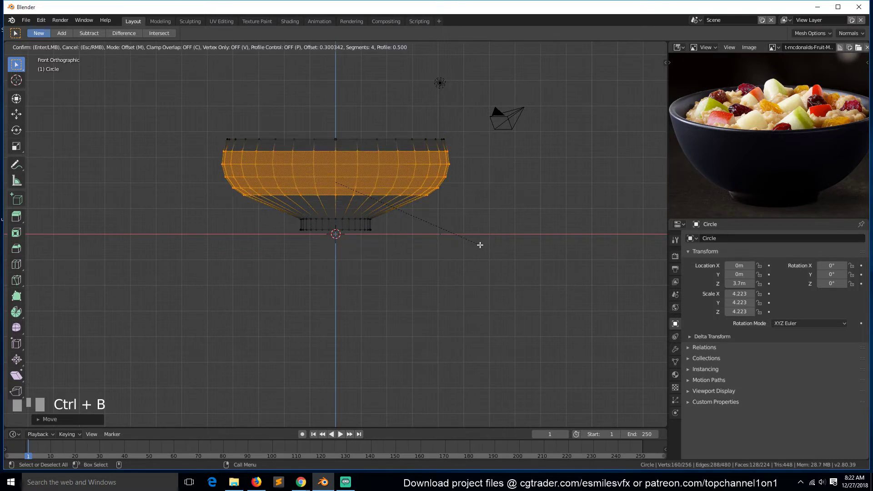
right_click(482, 246)
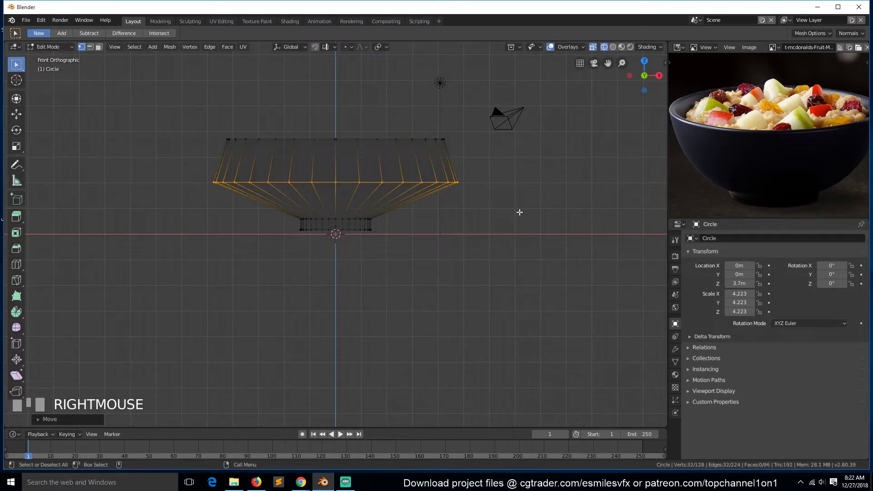
Scale the middle ring in to slightly narrower than the rim, and bevel it with 3 segments to round the bowl's wall
key("s")
left_click(489, 218)
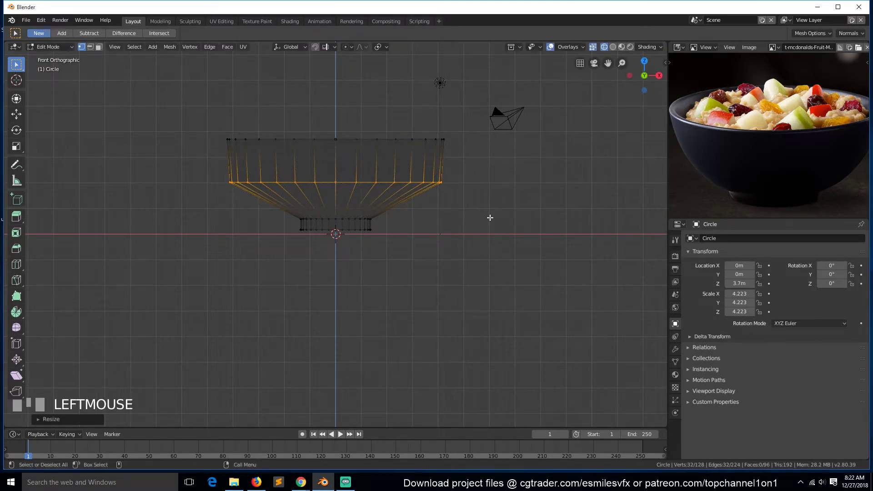
key("ctrl+b")
scroll(504, 226, "up", 2)
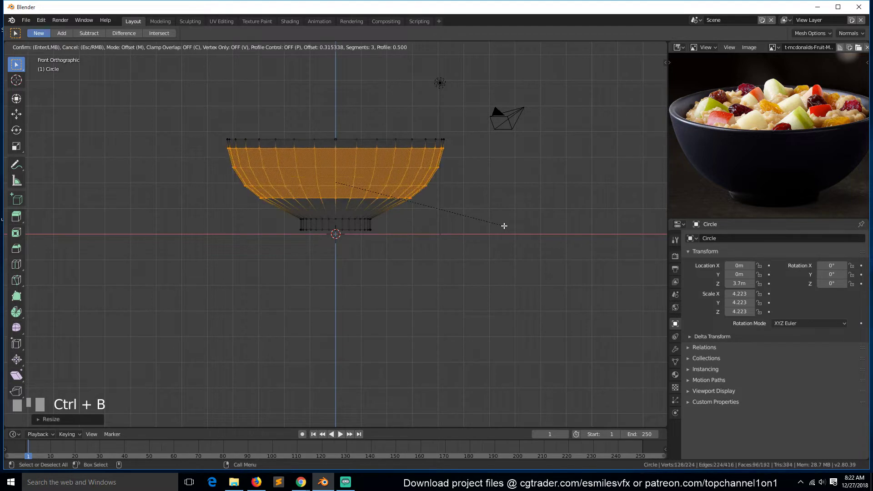
left_click(505, 226)
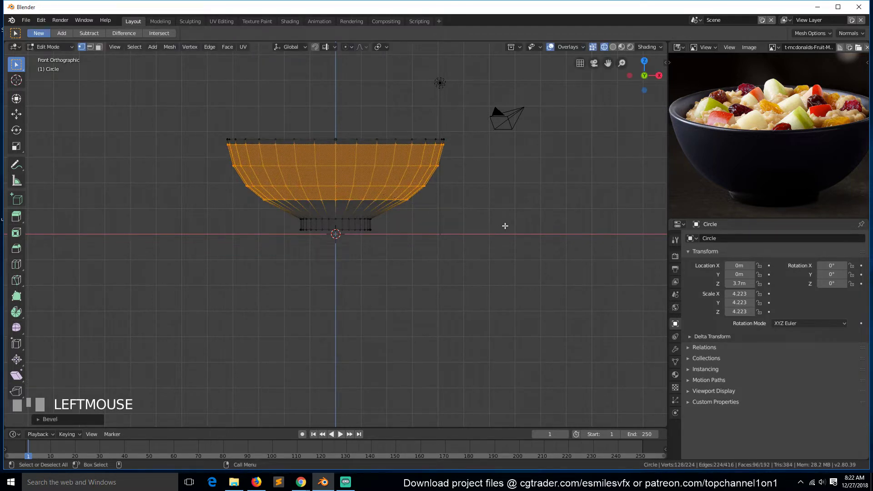
Switch the viewport to solid shading, and extrude the foot's bottom edge loop inward as a narrow flat ring
key("Tab")
key("z")
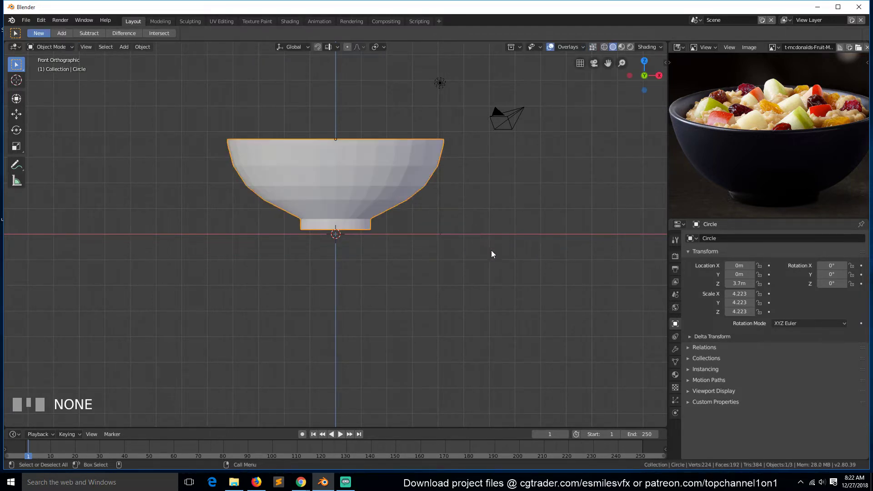
middle_click_drag(491, 254, 489, 110)
key("Tab")
scroll(463, 186, "up", 4)
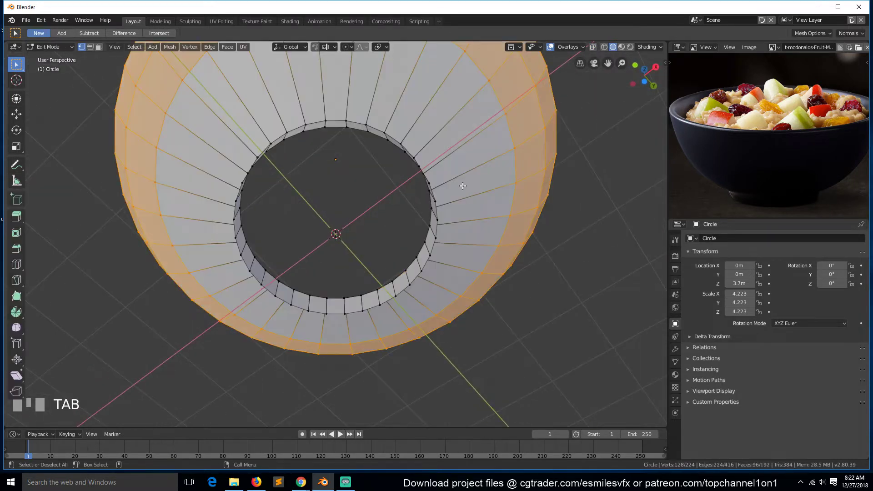
left_click(403, 147, "alt")
key("e")
right_click(477, 148)
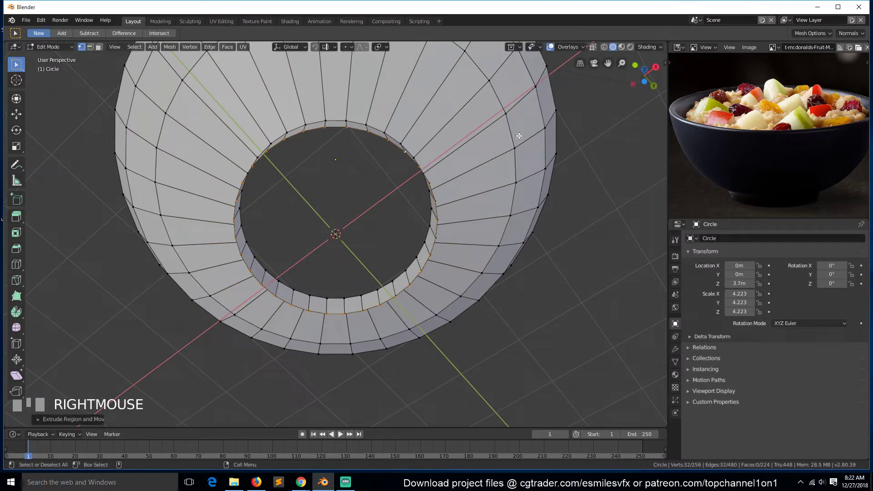
key("s")
left_click(494, 154)
Extrude the foot's inner loop slightly up into the bowl, and close the base by extruding it inward and merging it at center
key("e")
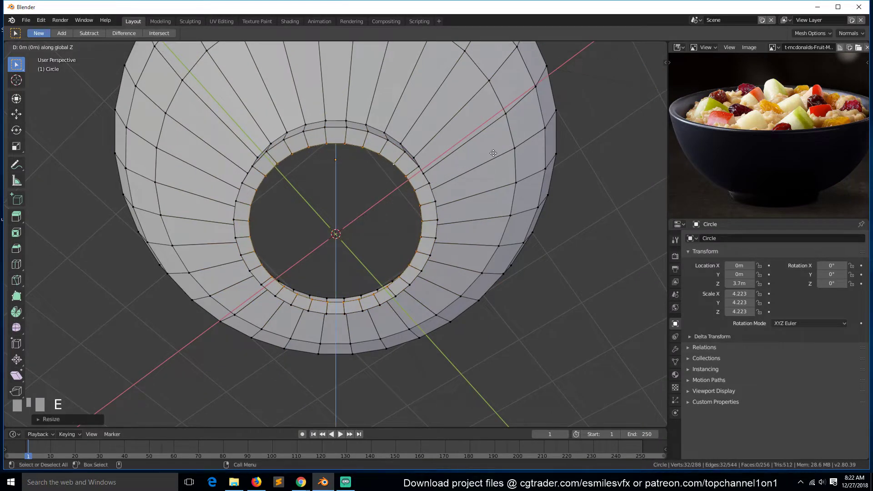
left_click(497, 144)
key("e")
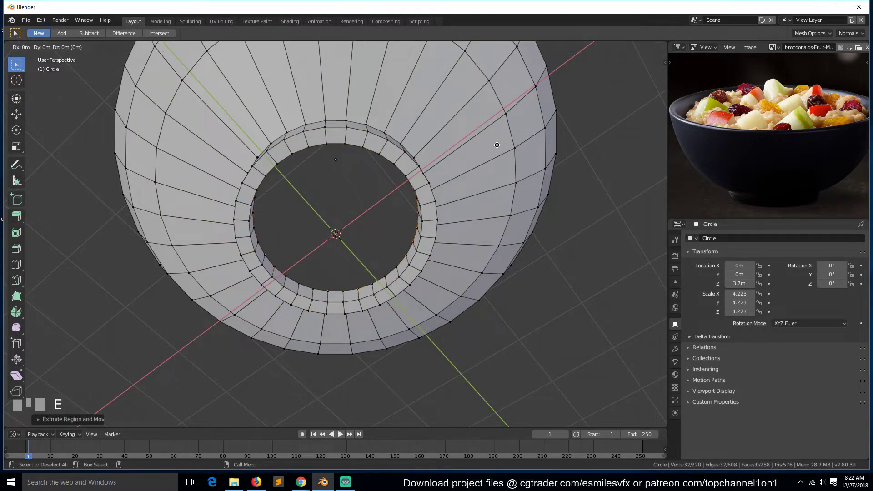
right_click(497, 144)
key("s")
left_click(423, 186)
key("alt+m")
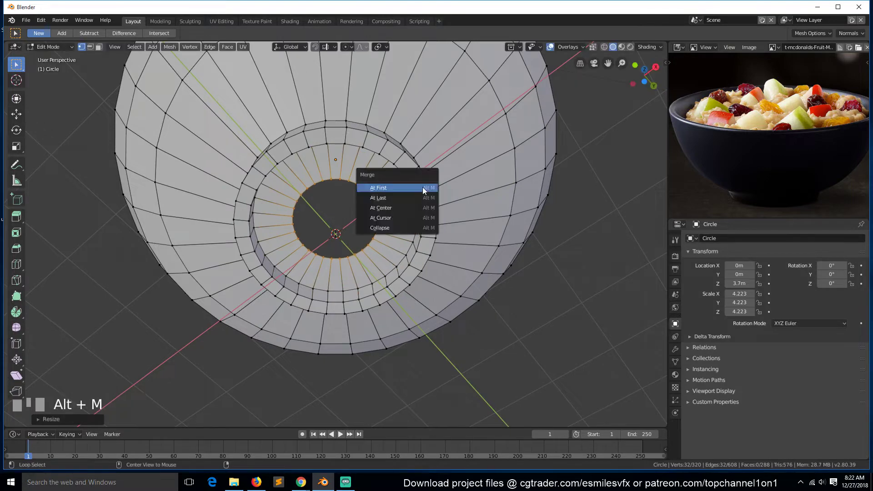
left_click(424, 207)
key("Tab")
scroll(450, 195, "down", 3)
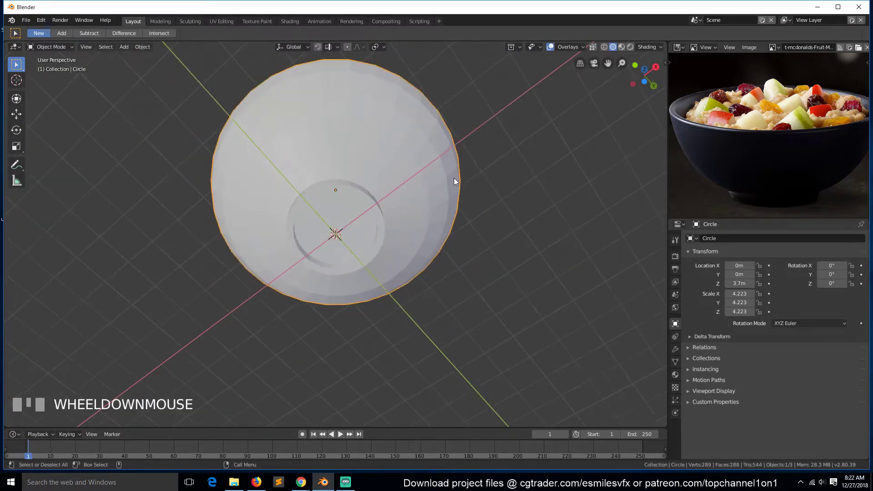
Add a Solidify modifier to the bowl with a thickness of 0.11 m
key("grave")
middle_click_drag(438, 264, 254, 298)
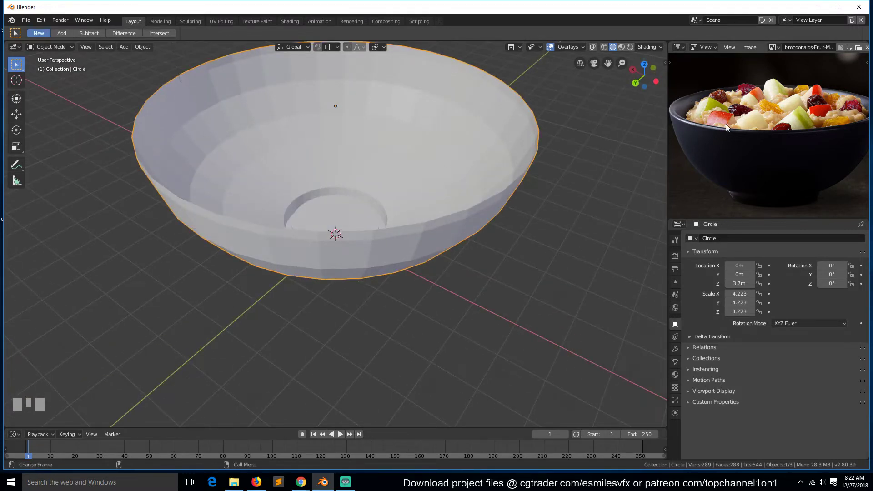
left_click(671, 347)
left_click(763, 238)
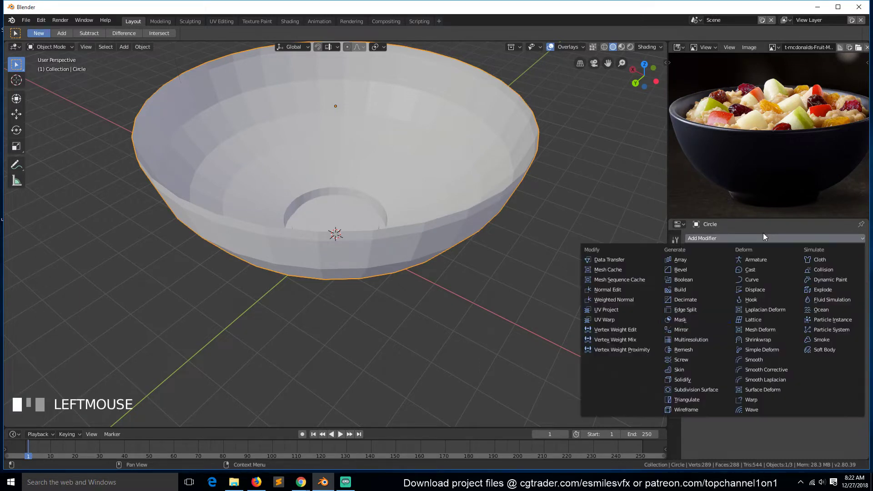
left_click(694, 378)
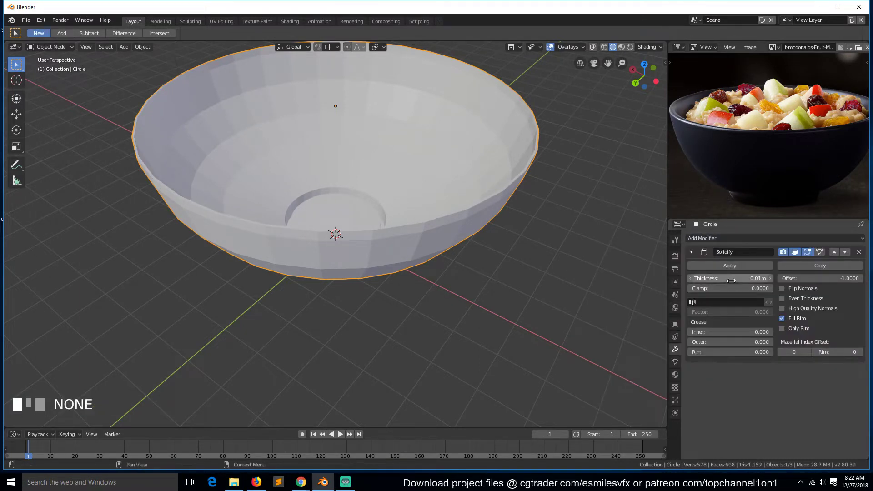
left_click_drag(731, 281, 773, 280)
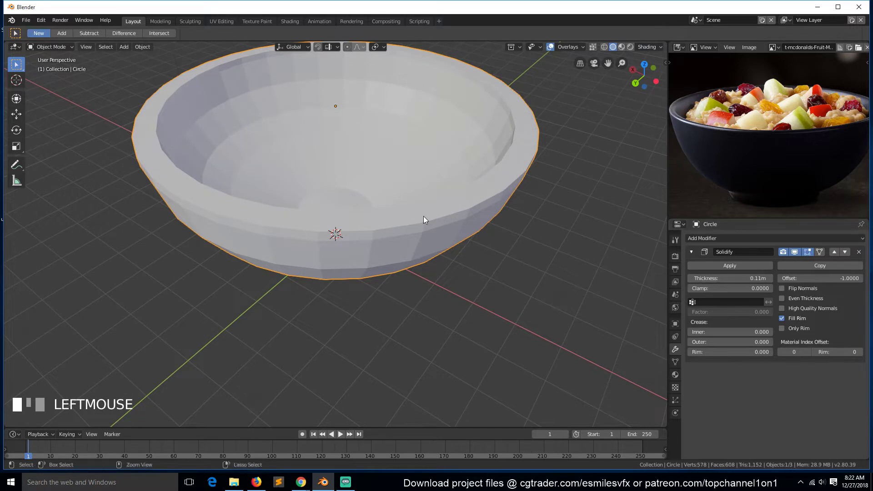
Apply the bowl's scale and set the Solidify thickness to 0.28 m
key("ctrl+a")
left_click(403, 243)
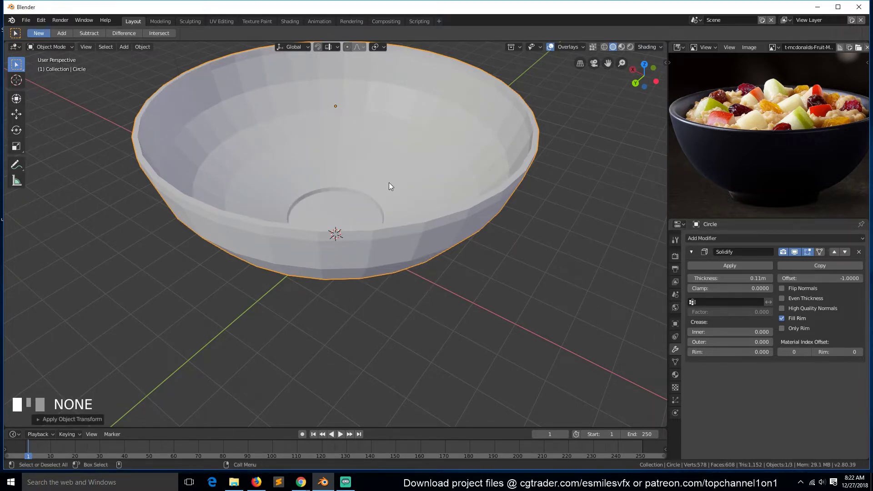
middle_click_drag(389, 186, 405, 176)
key("grave")
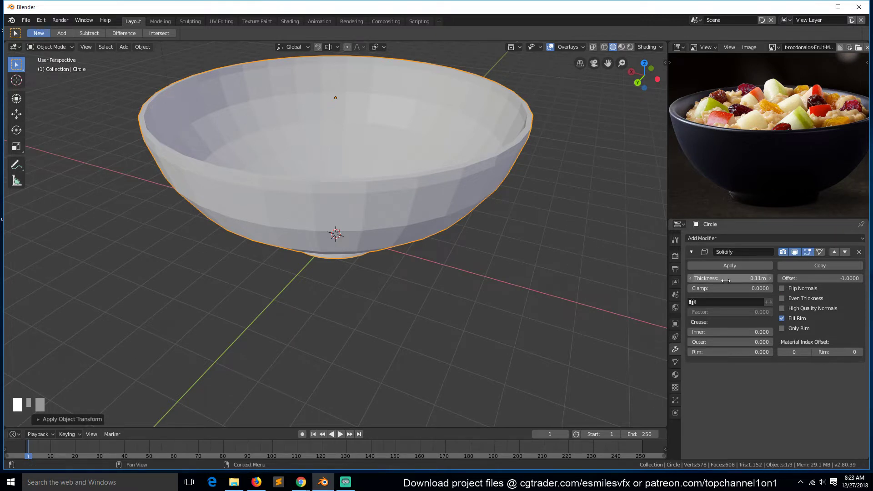
left_click_drag(728, 279, 814, 279)
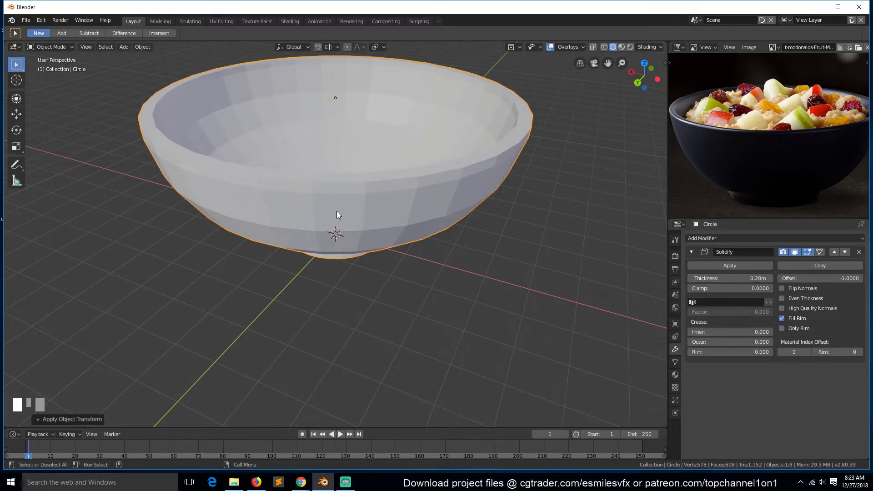
Collapse the Solidify settings and add a Subdivision Surface modifier to the bowl
key("grave")
middle_click_drag(337, 212, 449, 166)
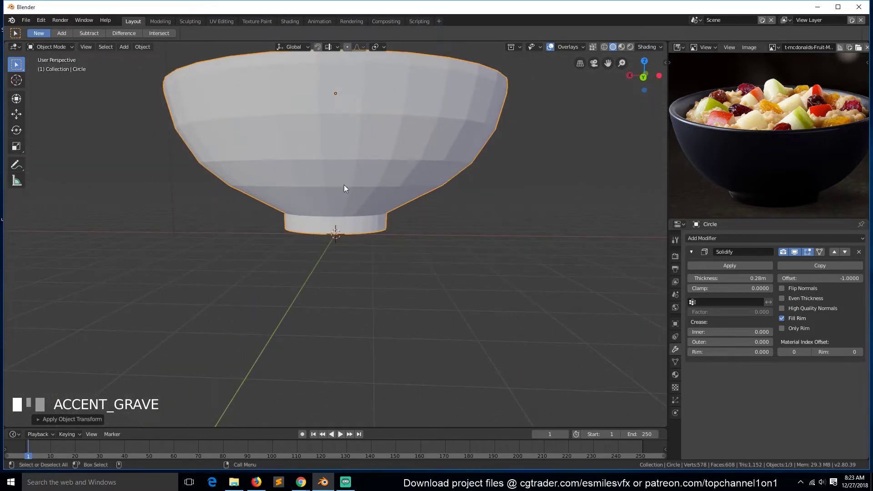
left_click(691, 252)
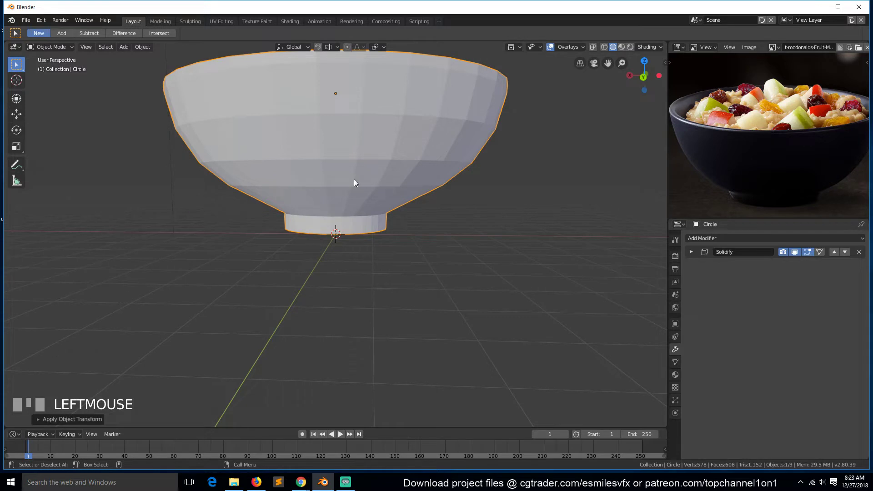
left_click(779, 237)
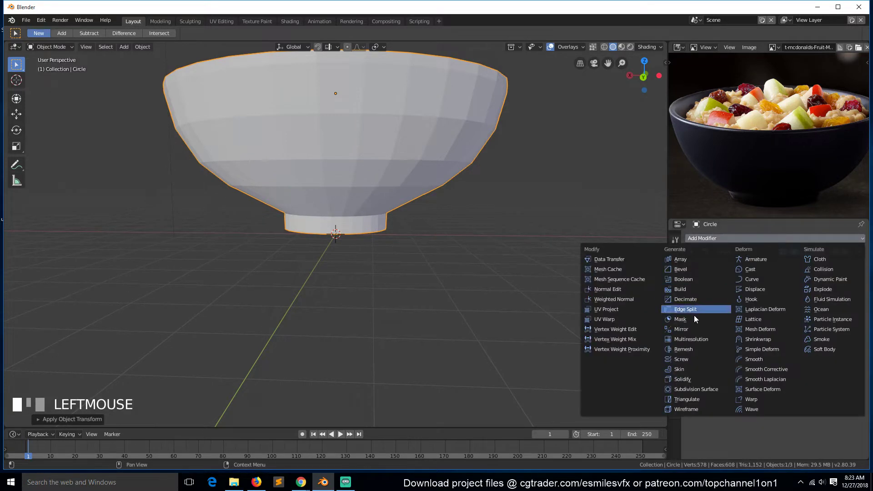
left_click(695, 388)
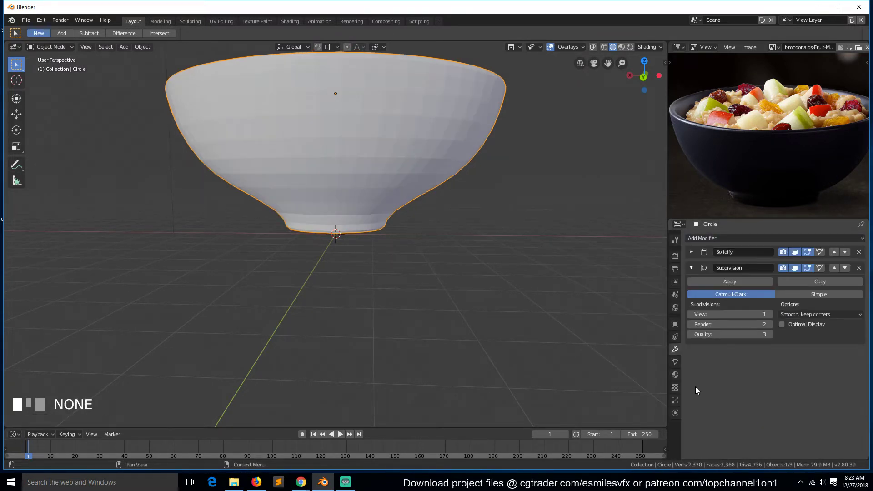
left_click(345, 483)
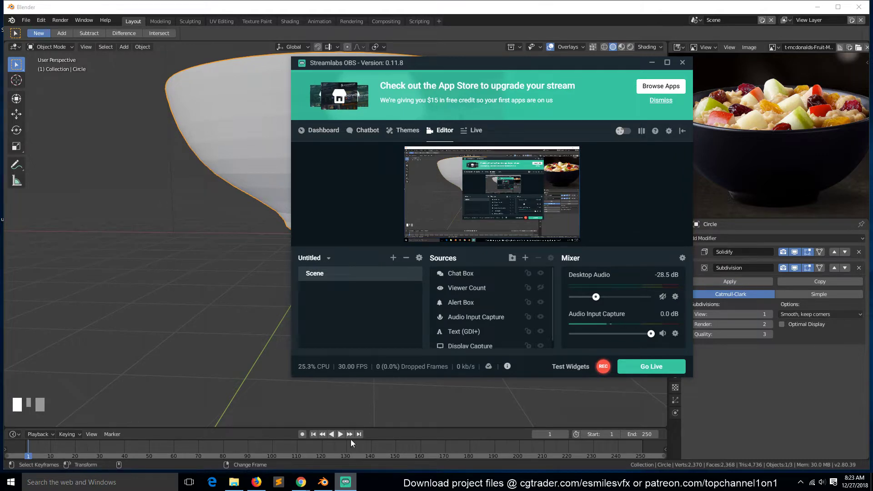
left_click(399, 401)
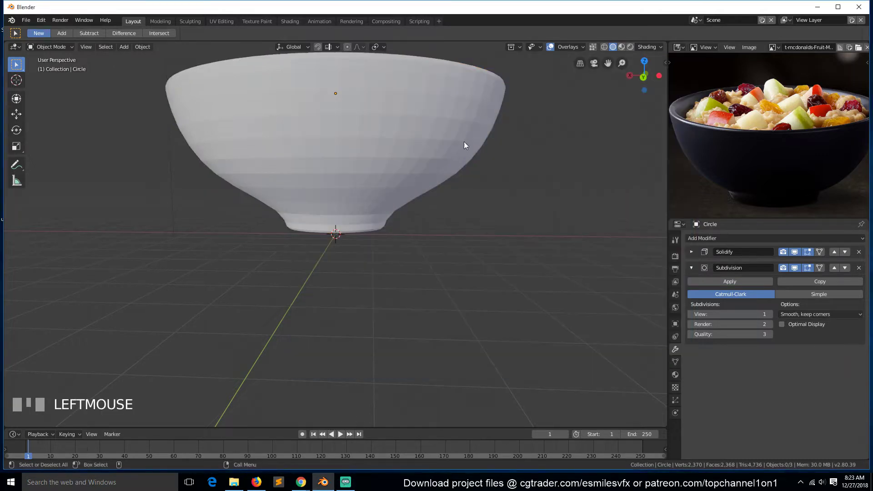
Select the bowl and set it to smooth shading
scroll(428, 176, "up", 2)
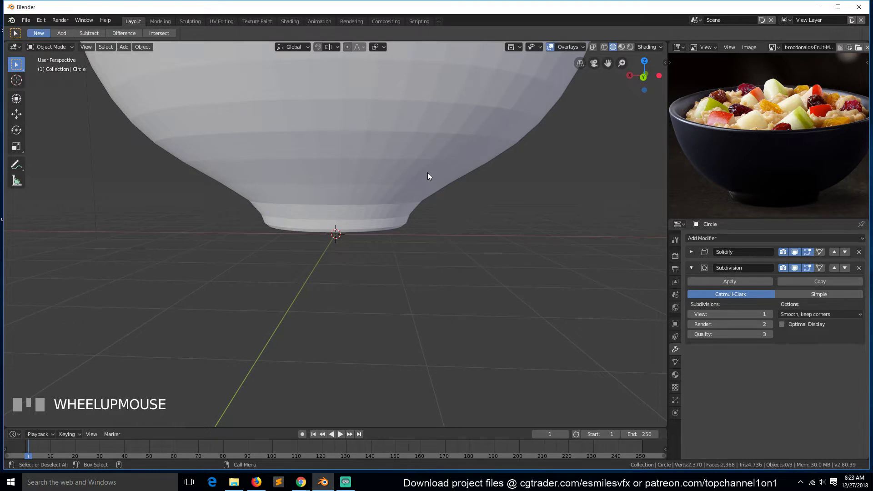
scroll(394, 198, "down", 6)
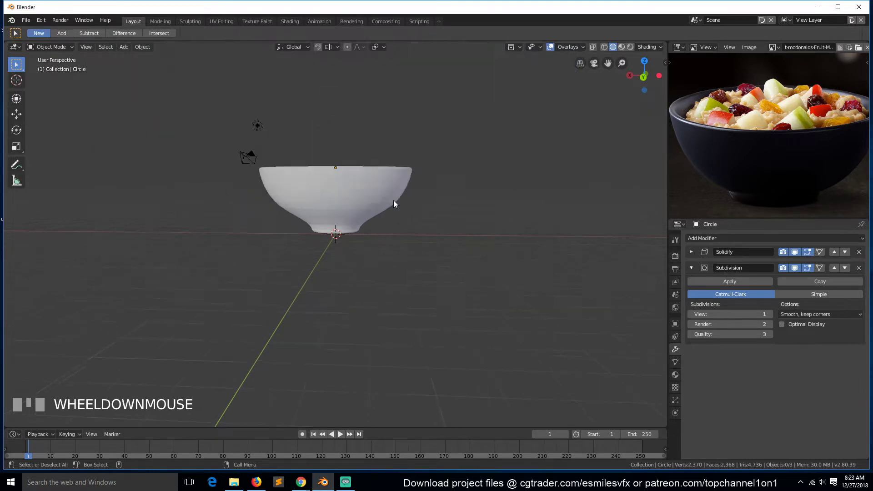
scroll(392, 158, "up", 3)
middle_click_drag(391, 154, 315, 164)
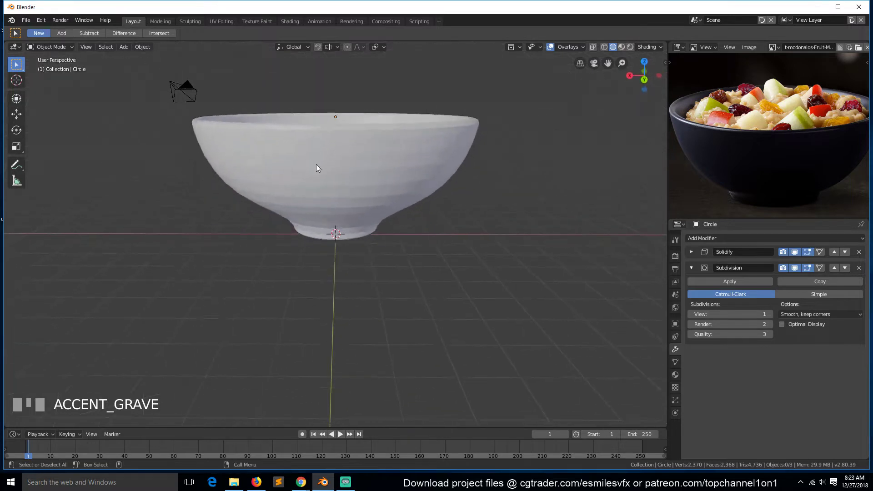
scroll(316, 165, "up", 3)
middle_click_drag(310, 124, 324, 147)
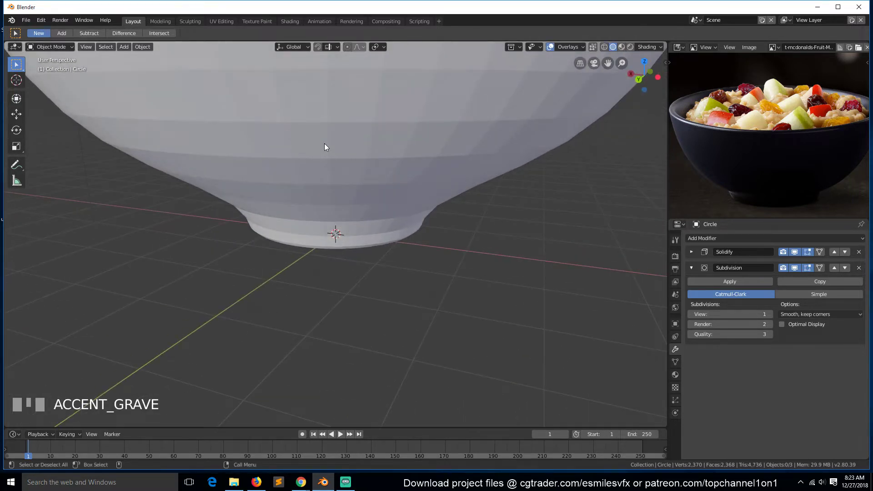
left_click(335, 148)
right_click(344, 148)
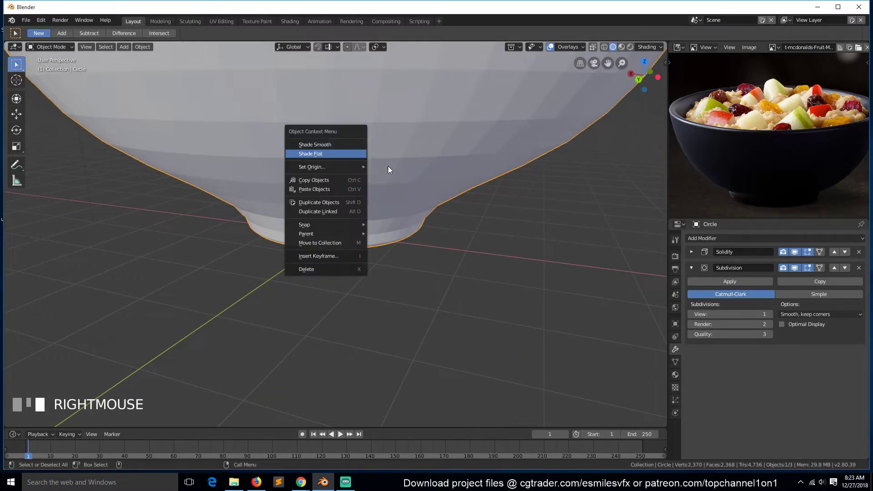
left_click(348, 145)
Add an edge loop around the outside of the bowl's foot and slide it up to the foot's upper edge
scroll(424, 188, "down", 4)
scroll(410, 193, "up", 3)
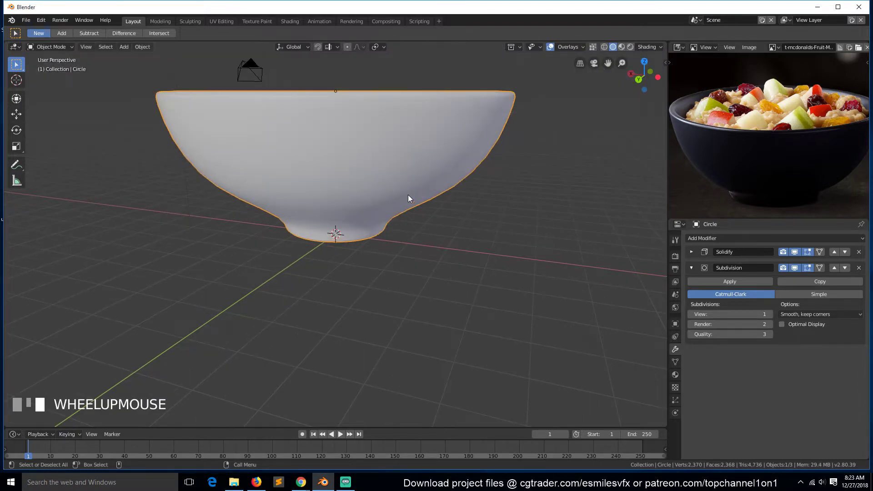
key("KP_1")
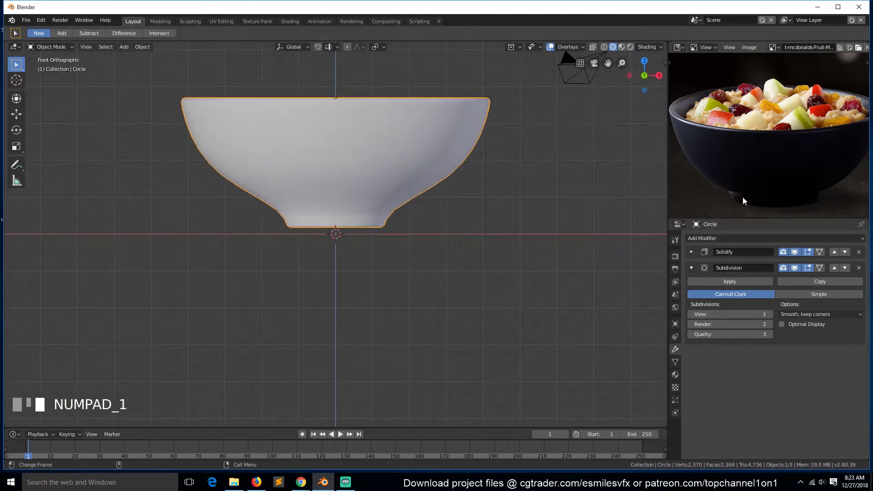
scroll(276, 179, "up", 4)
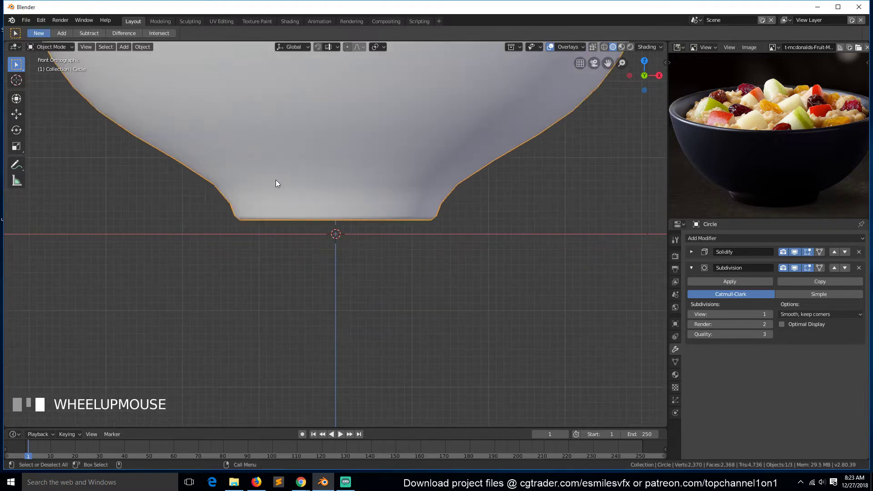
key("Tab")
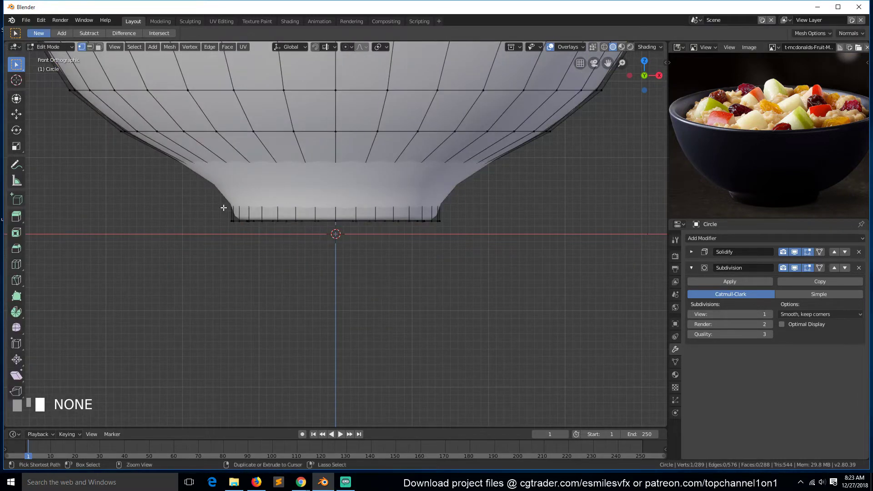
key("ctrl+r")
left_click(236, 208)
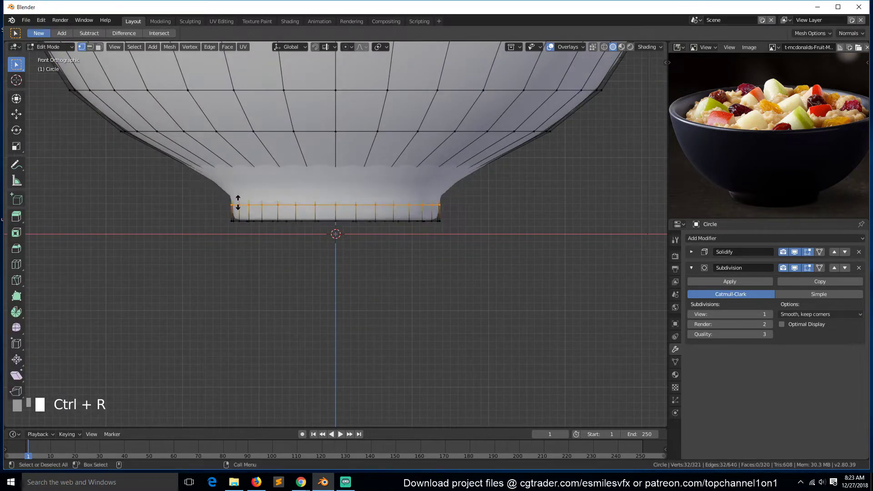
left_click(249, 188)
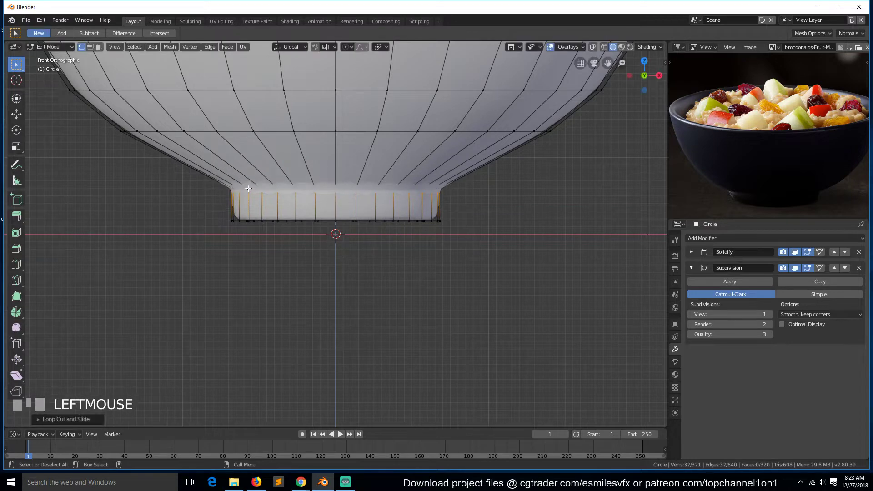
key("Tab")
Add a centered edge loop around the inner wall of the foot on the bowl's underside
scroll(304, 219, "down", 5)
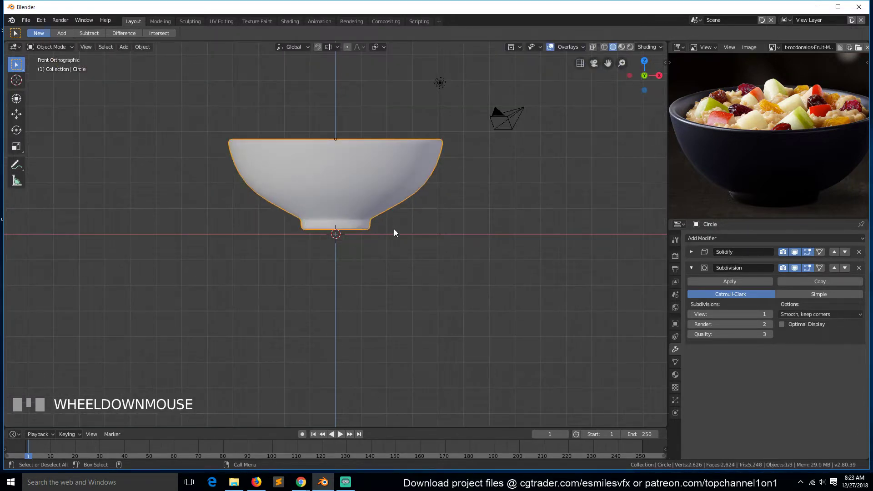
key("grave")
middle_click_drag(394, 228, 337, 132)
key("Tab")
scroll(228, 216, "up", 4)
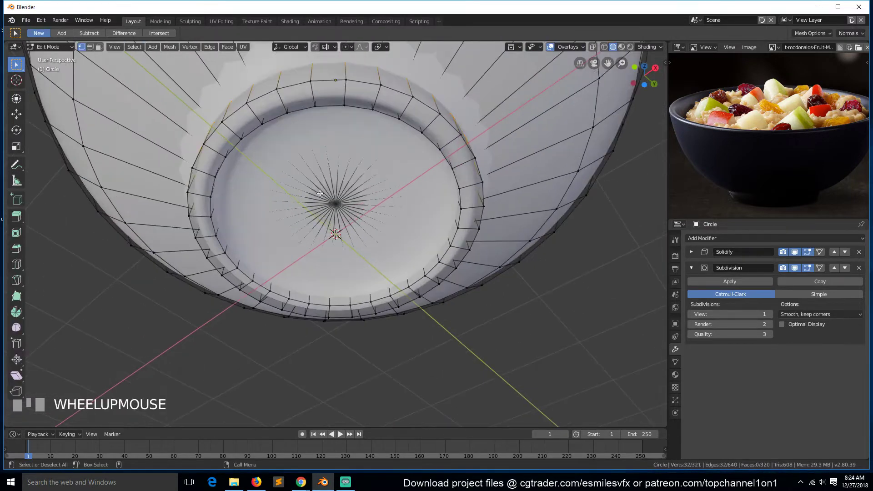
key("grave")
middle_click_drag(228, 215, 224, 222)
key("ctrl+e")
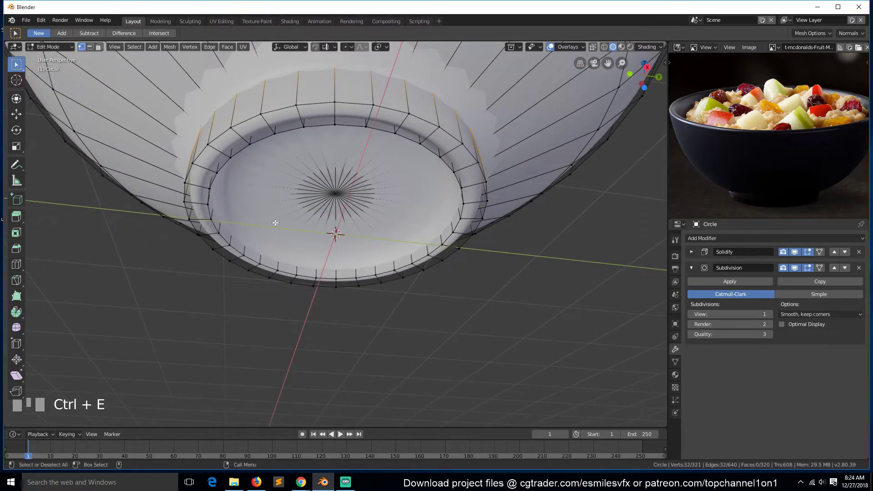
key("ctrl+r")
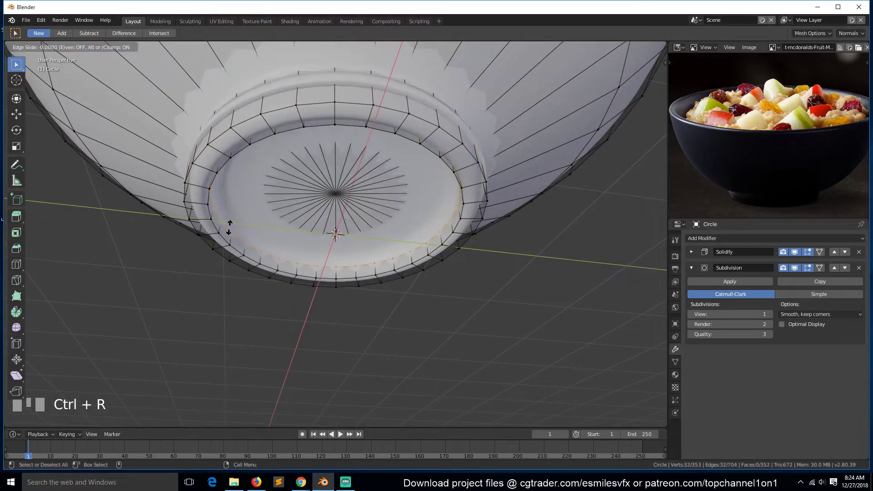
right_click(229, 227)
key("Tab")
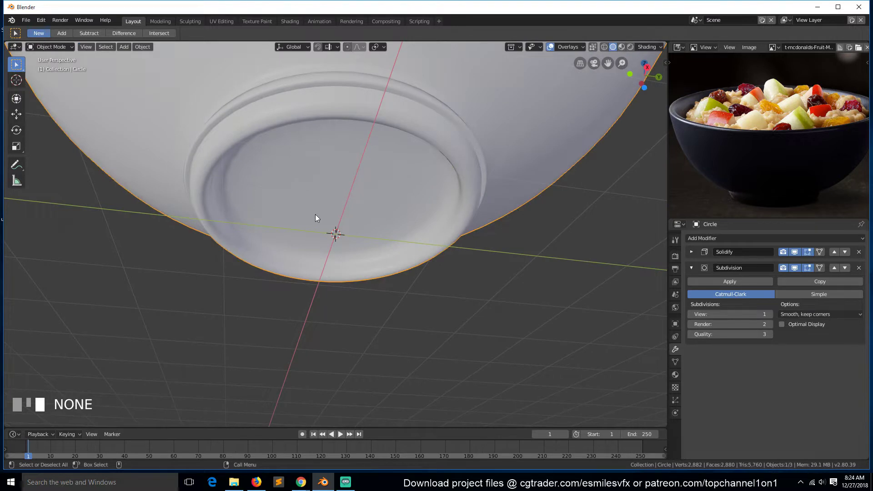
Expand the Solidify settings and turn off the Subdivision modifier's viewport display
key("grave")
middle_click_drag(315, 214, 332, 267)
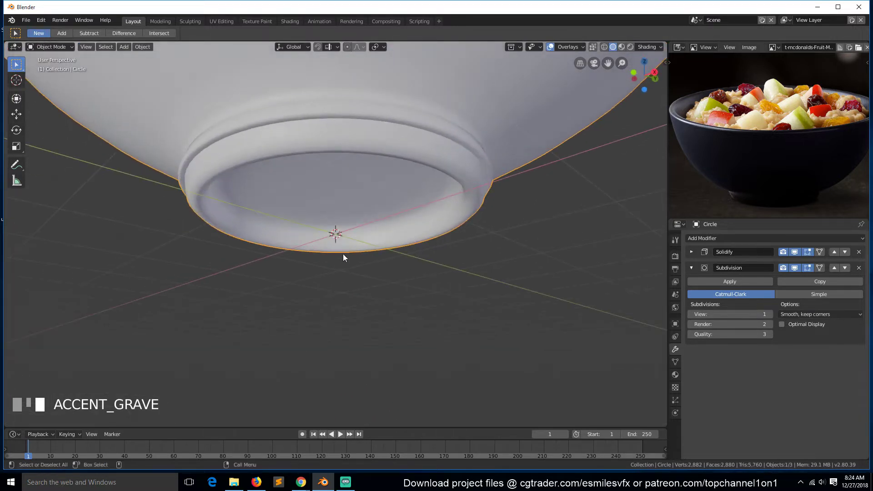
key("Tab")
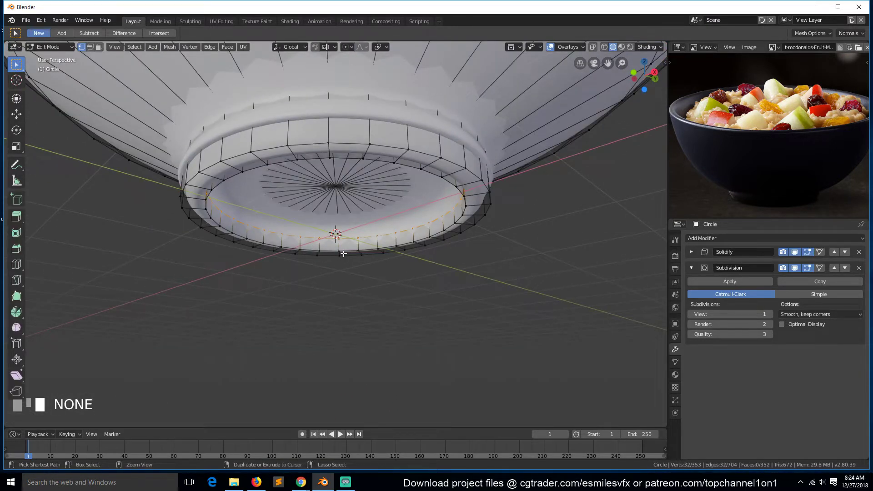
key("Tab")
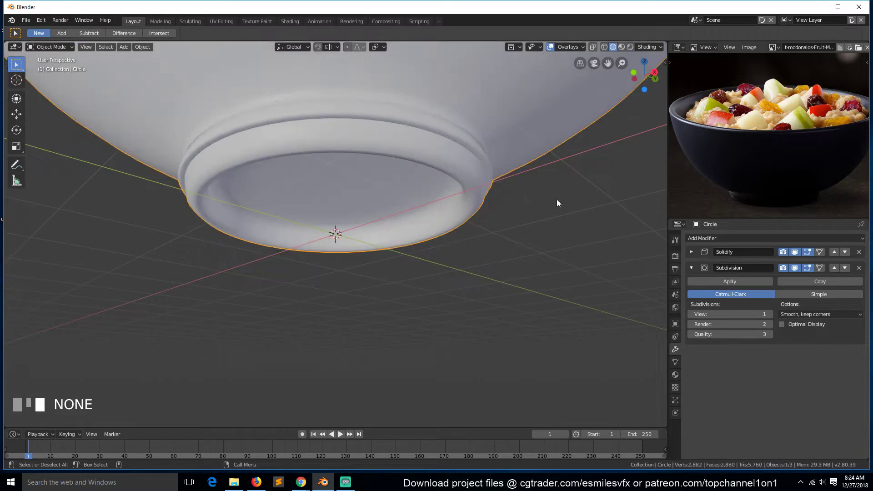
left_click(691, 252)
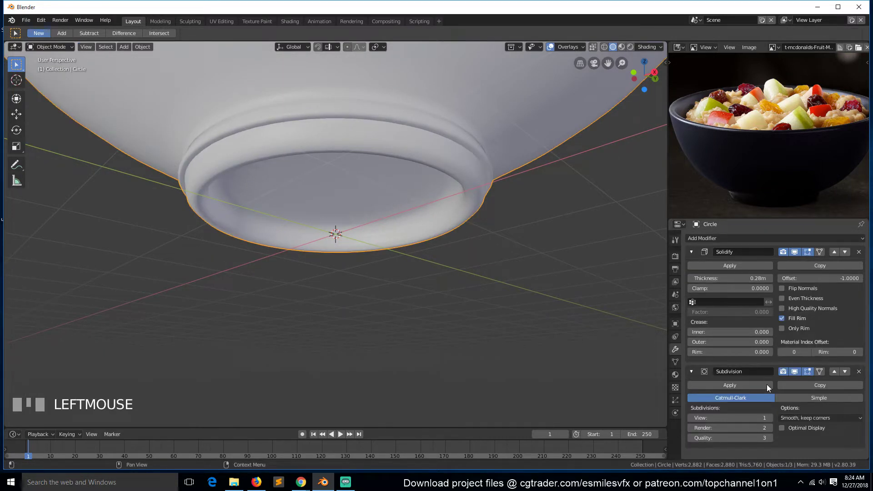
left_click(795, 371)
Check the foot and interior for overlapping geometry and reduce the Solidify thickness to 0.08 m
key("grave")
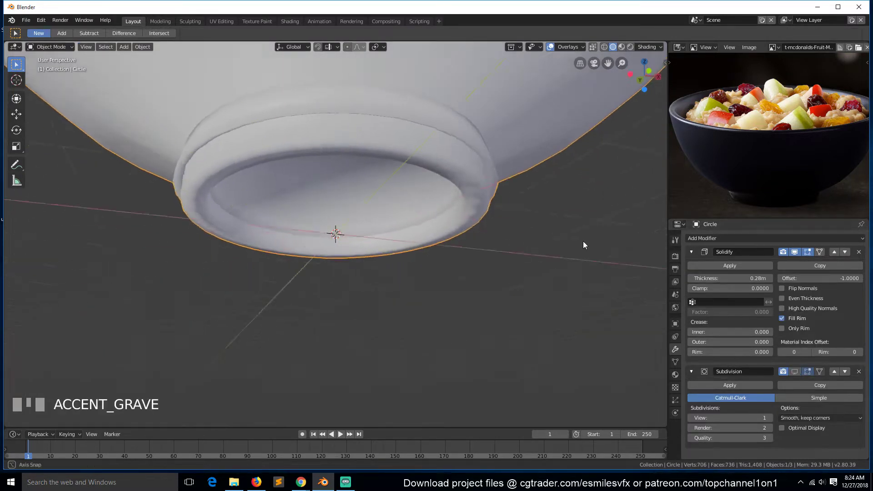
middle_click_drag(617, 200, 460, 303)
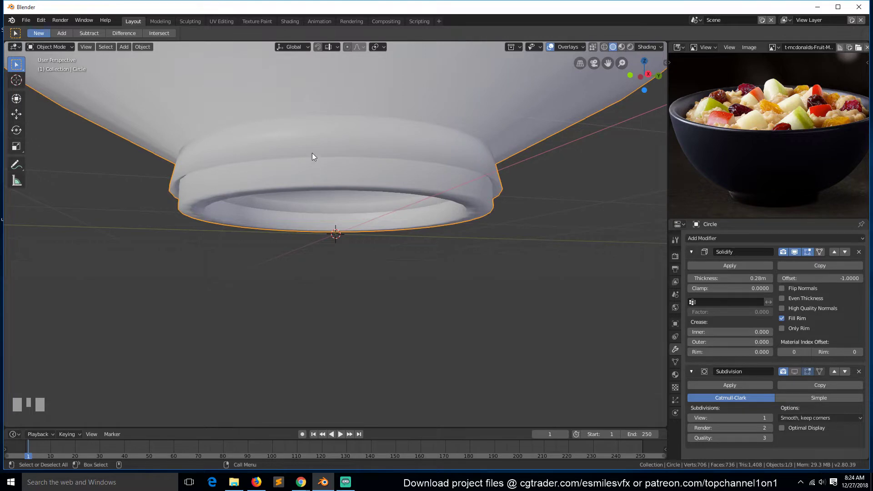
key("grave")
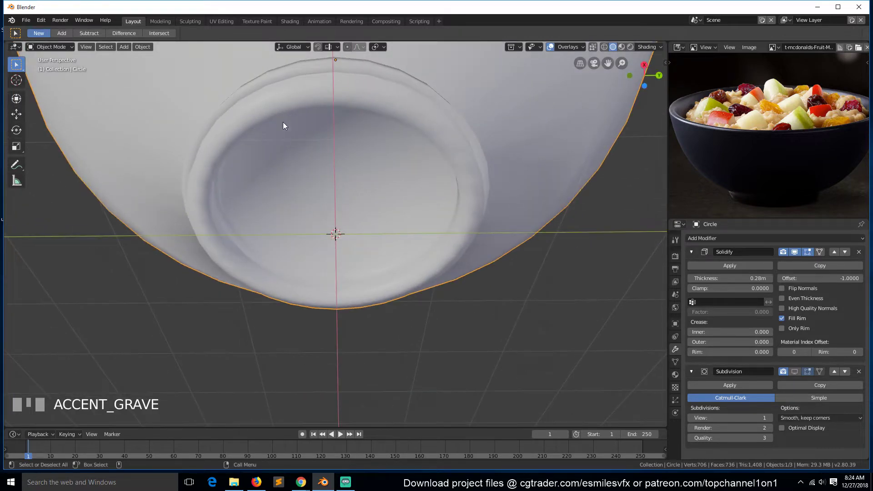
middle_click_drag(283, 121, 311, 278)
scroll(311, 278, "down", 1)
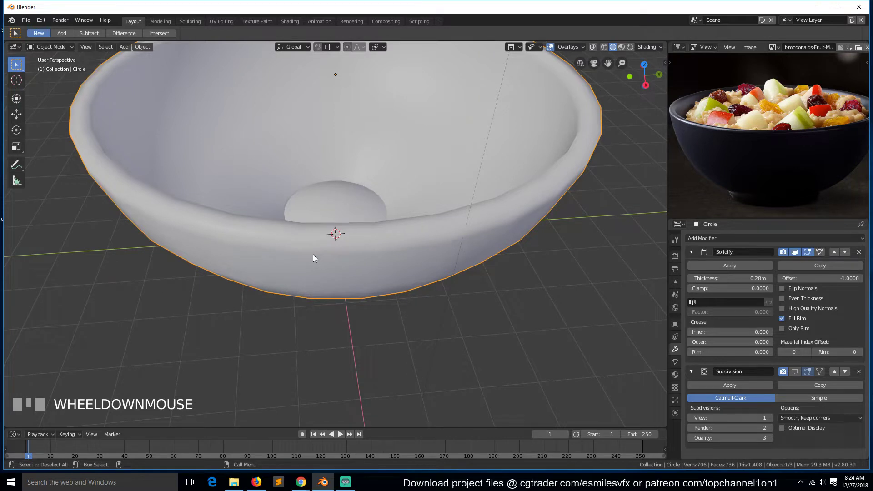
key("grave")
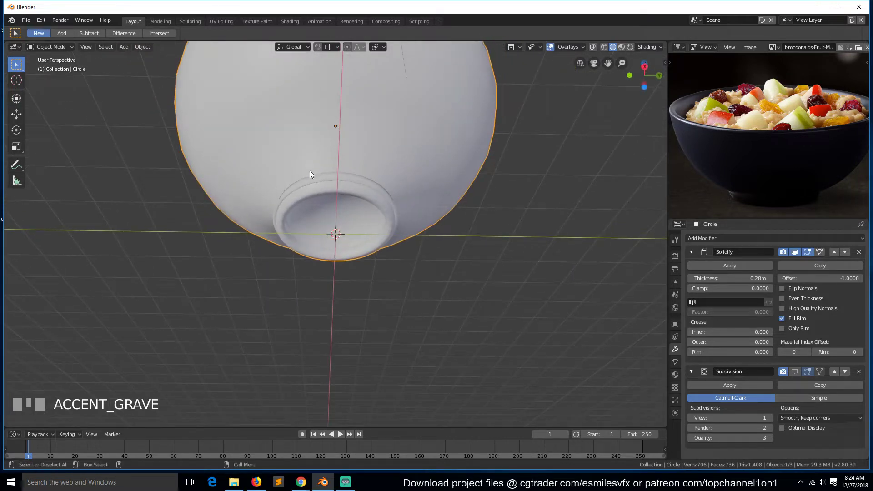
scroll(310, 171, "up", 4)
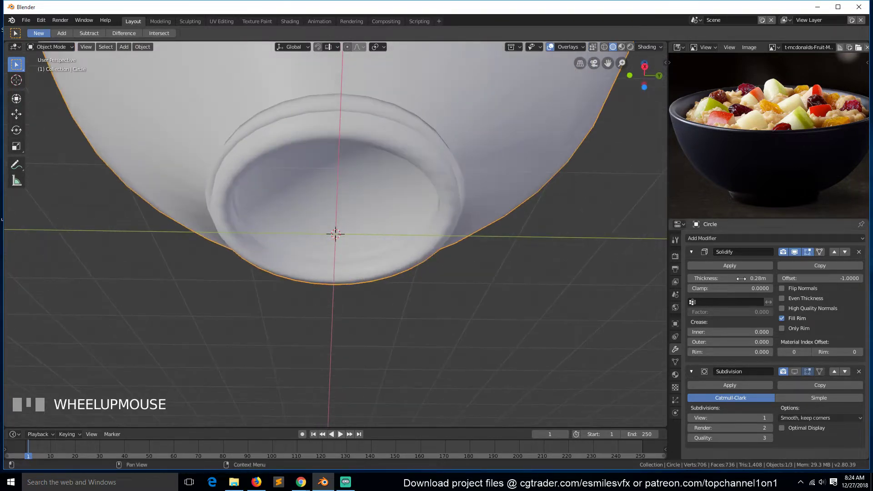
left_click_drag(746, 277, 739, 278)
Compare the bowl's interior with Solidify hidden and shown, and set its thickness to 0.22 m
scroll(596, 249, "down", 3)
key("grave")
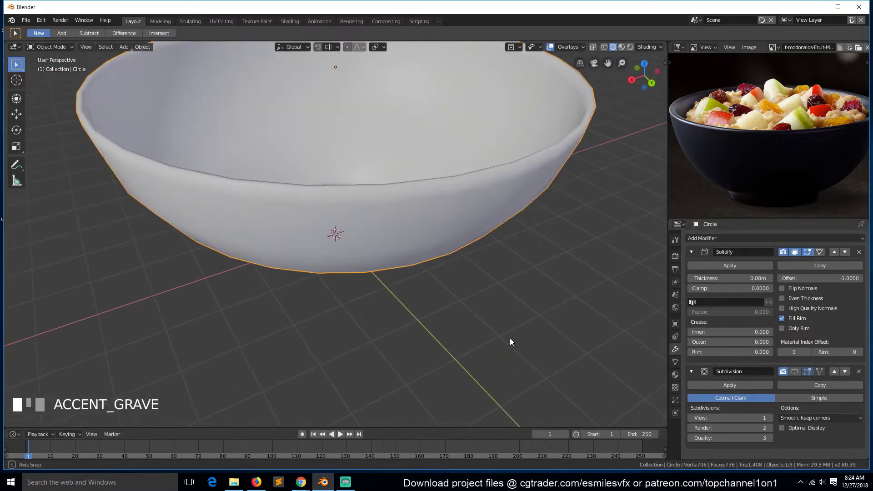
middle_click_drag(509, 337, 520, 304)
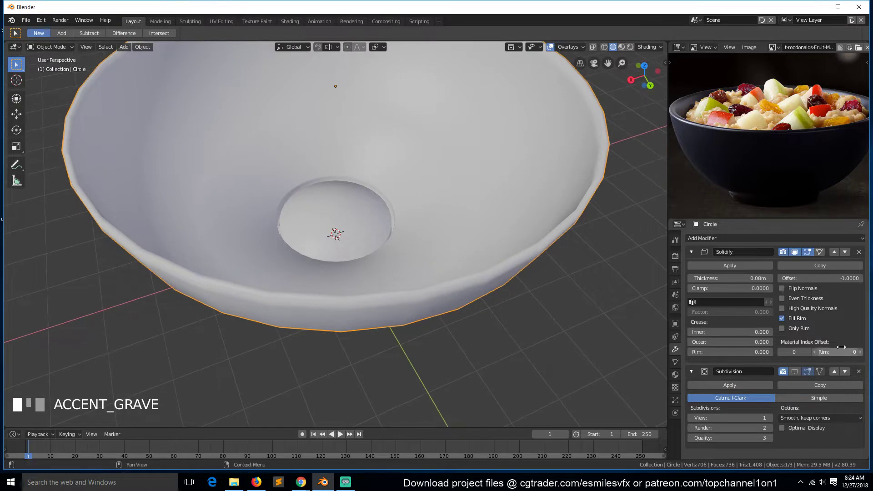
left_click(793, 252)
left_click(793, 251)
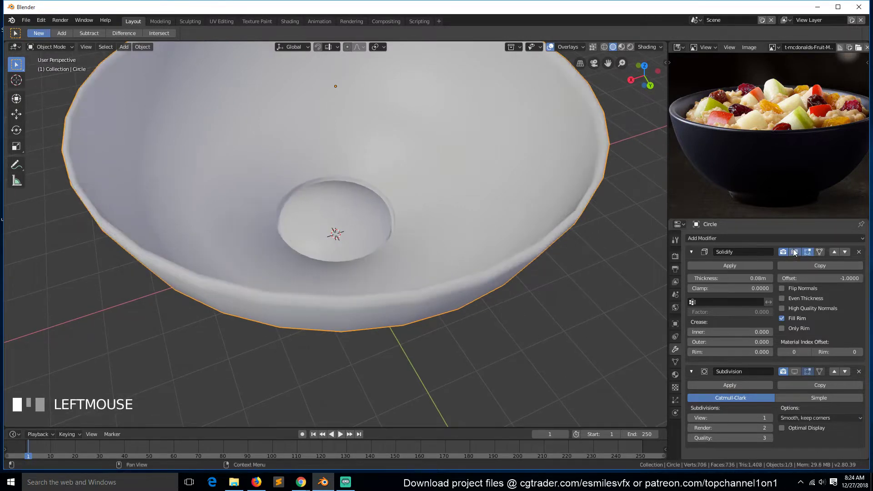
left_click_drag(754, 279, 777, 278)
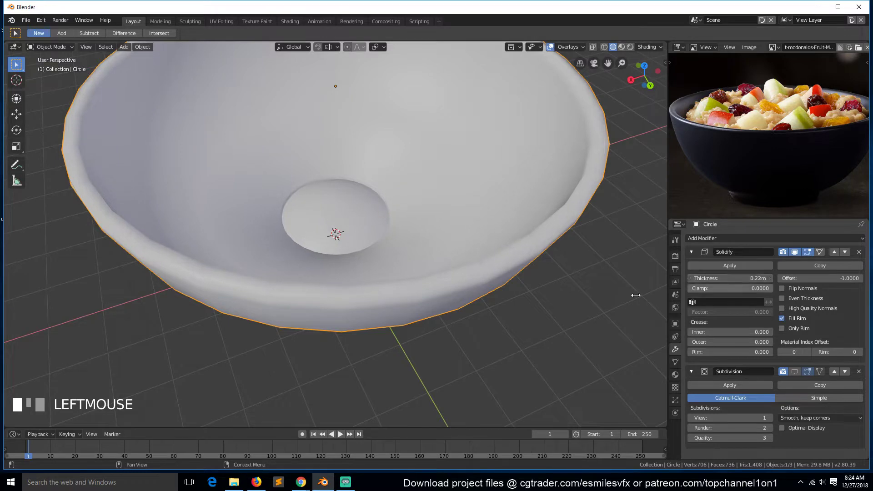
Inspect the foot and interior from several angles and set the Solidify thickness to 0.13 m
scroll(566, 312, "down", 4)
middle_click_drag(567, 312, 592, 233)
scroll(537, 285, "up", 5)
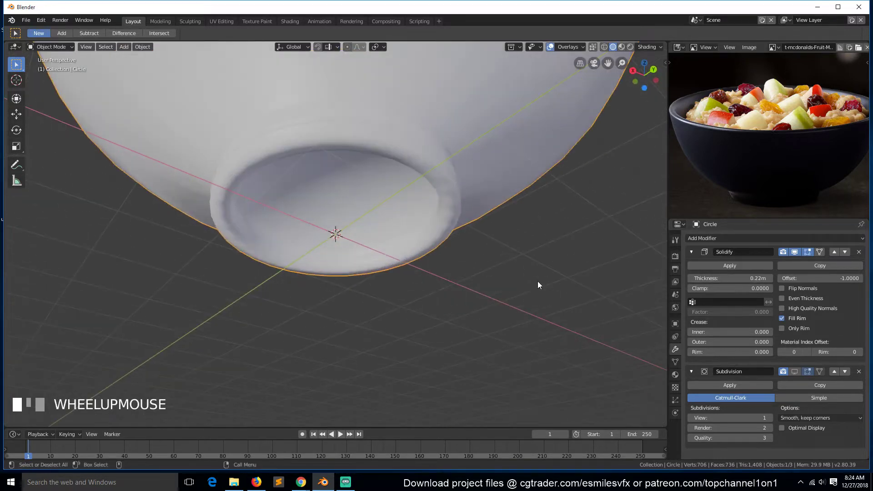
key("grave")
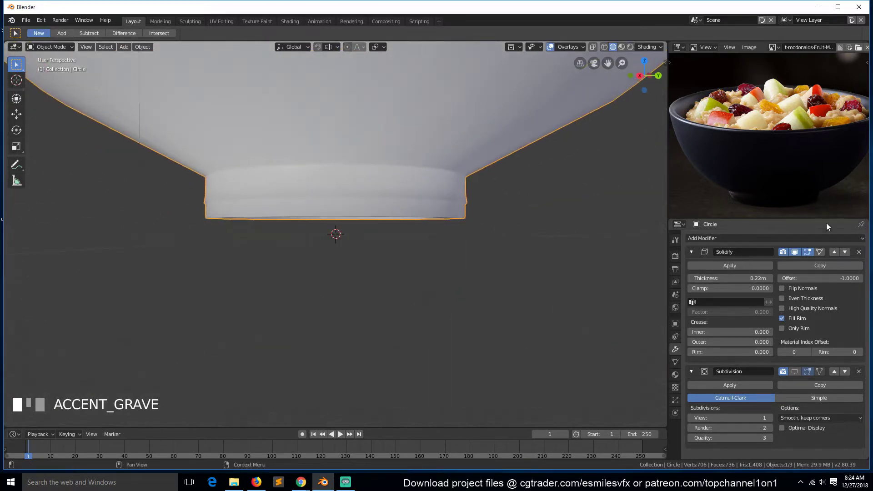
middle_click_drag(457, 217, 171, 255)
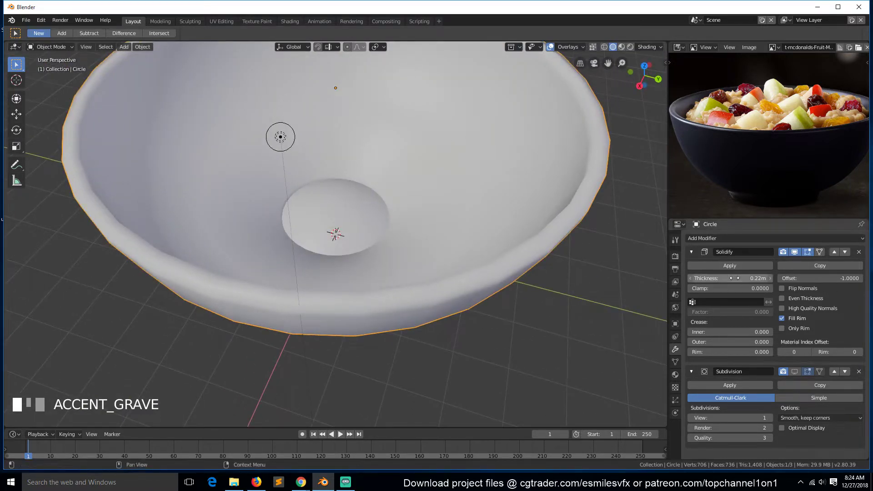
mouse_move(737, 278)
left_mouse_down()
mouse_move(705, 278)
mouse_move(737, 277)
left_mouse_up()
Set the viewport shading color to Random and enable Cavity
left_click(657, 46)
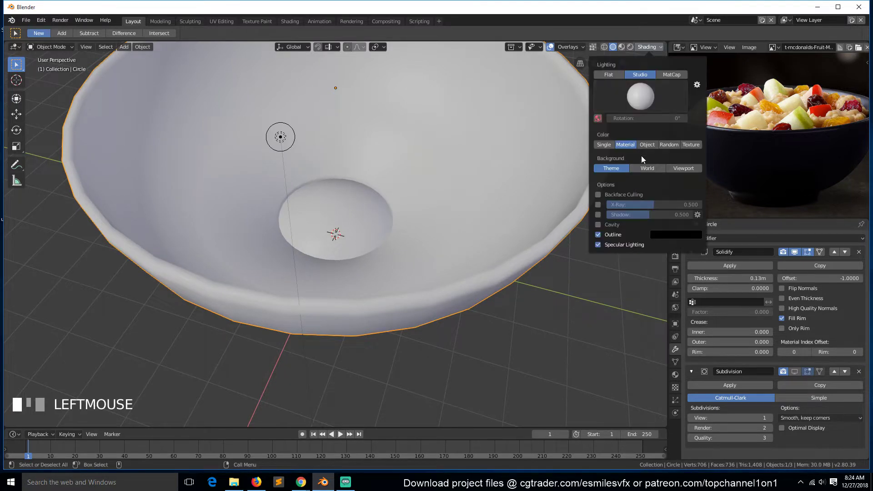
left_click(670, 144)
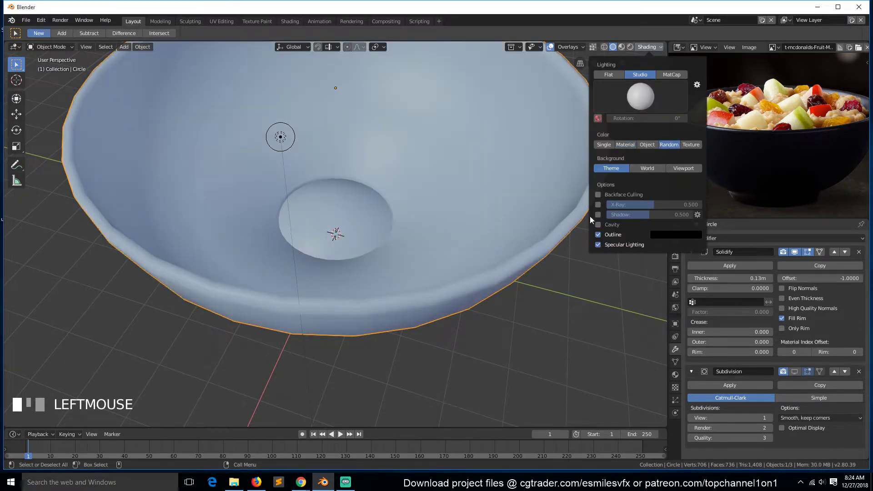
left_click(601, 224)
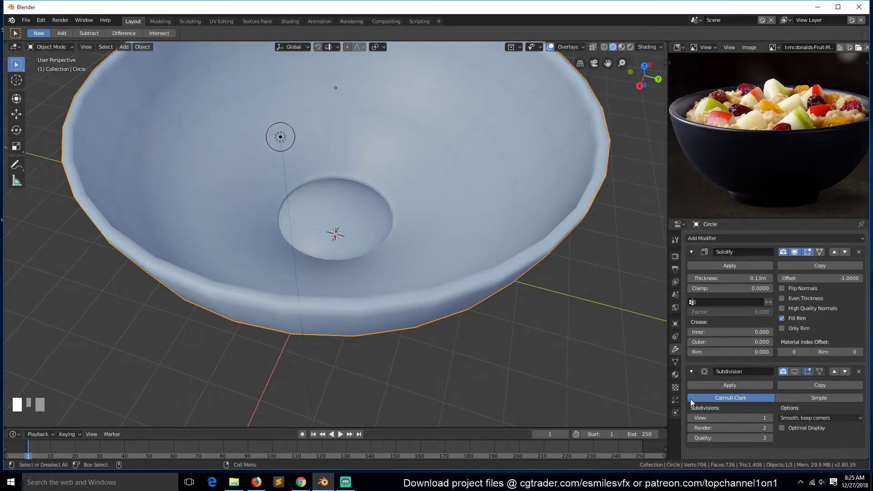
Apply the Solidify modifier and enter Edit Mode with the recess in the bowl's inner base in view
left_click(760, 266)
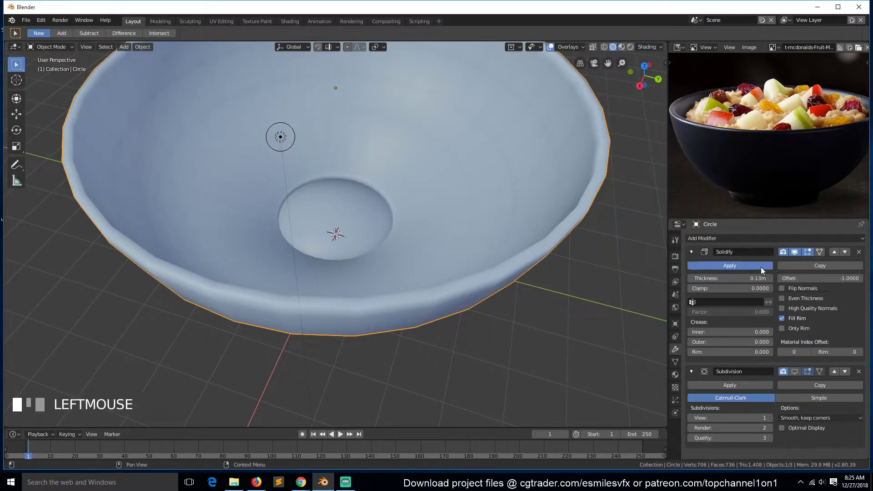
key("Tab")
key("grave")
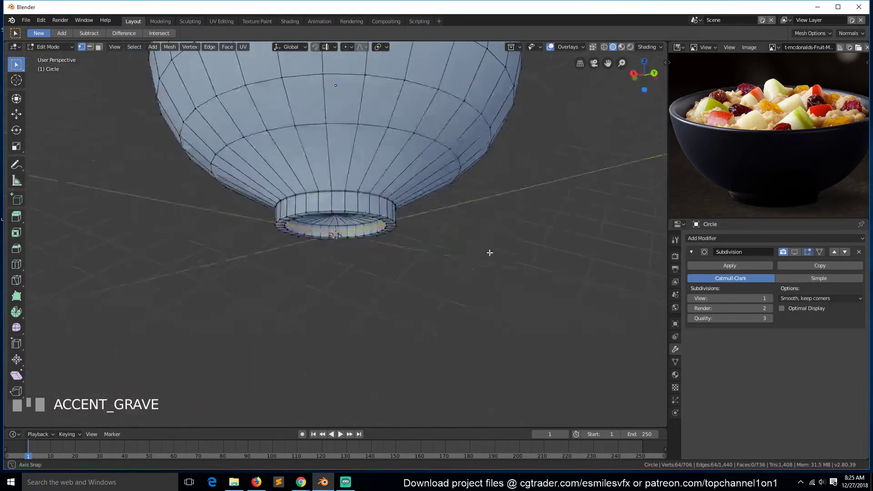
scroll(456, 253, "up", 3)
key("grave")
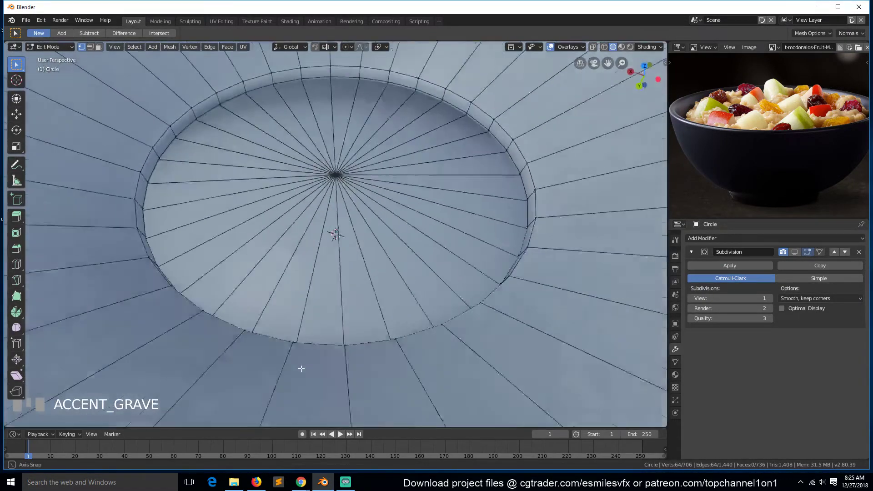
middle_click_drag(301, 369, 323, 169)
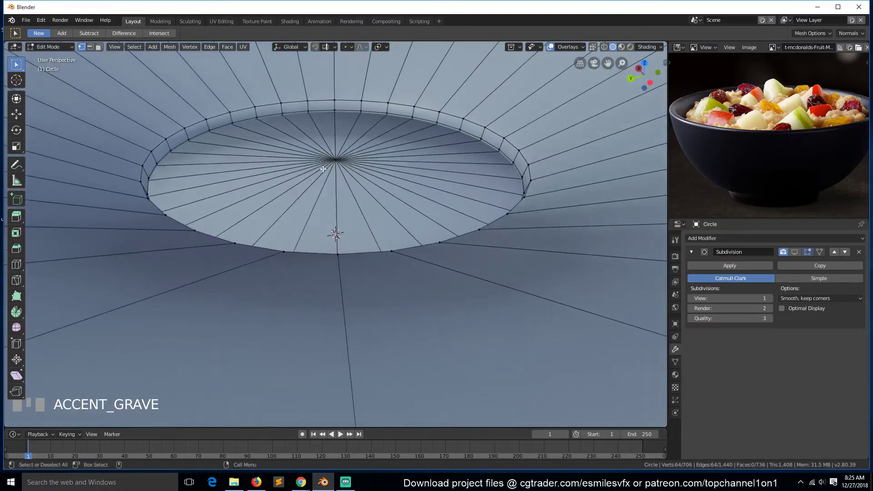
Select the centre vertex of the bowl's inner base and grow the selection twice to include the recess floor and wall
key("grave")
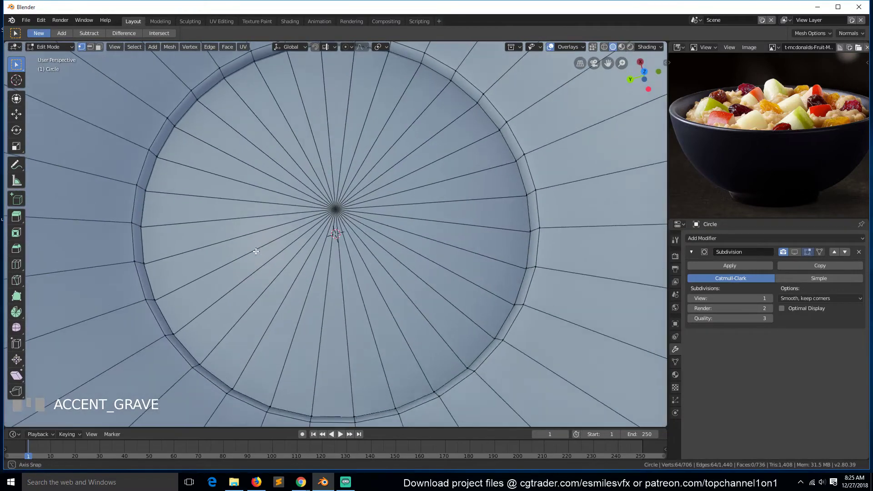
left_click(331, 216)
key("ctrl+KP_Add")
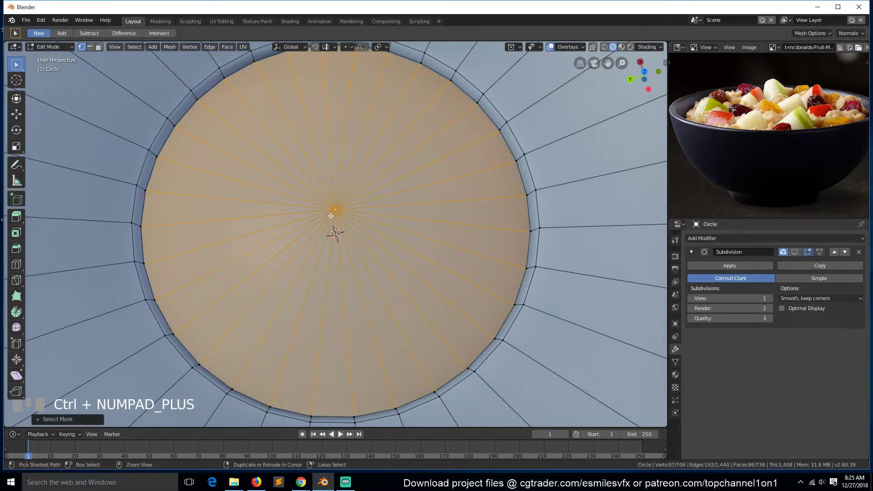
key("ctrl+KP_Add")
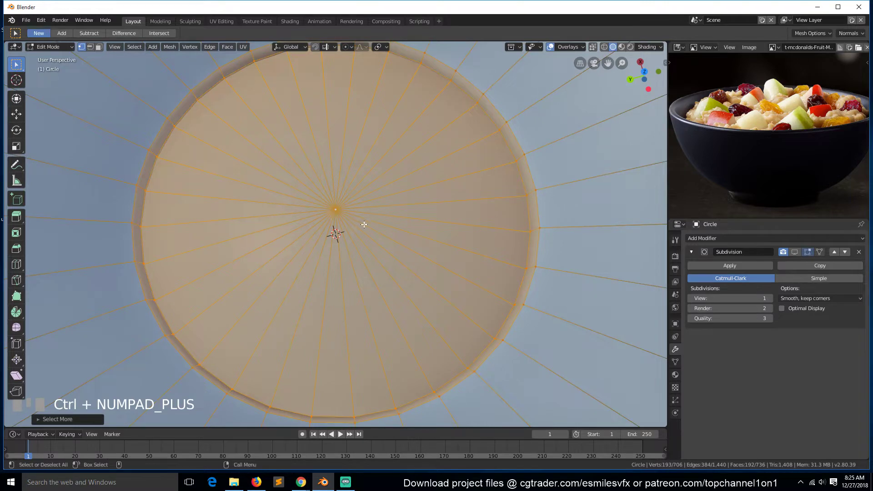
Examine the selected inner recess against the bowl's foot in front and angled views, in both wireframe and solid shading
key("KP_1")
key("z")
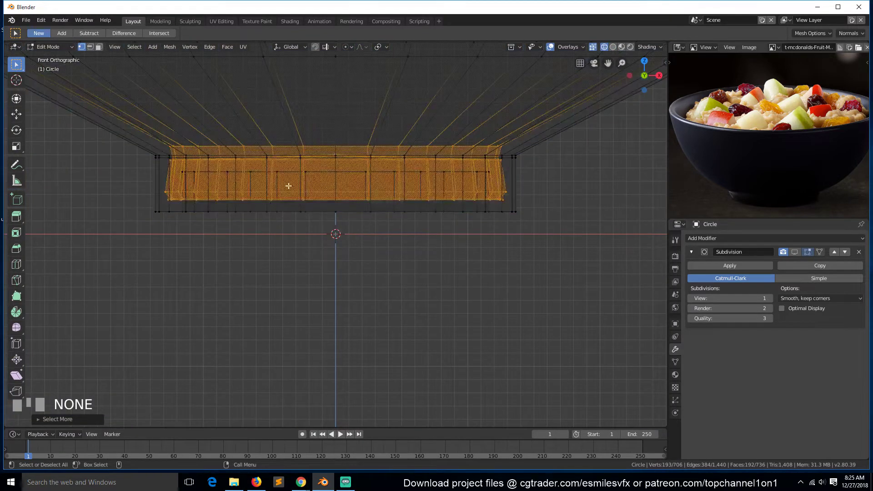
scroll(291, 149, "down", 2)
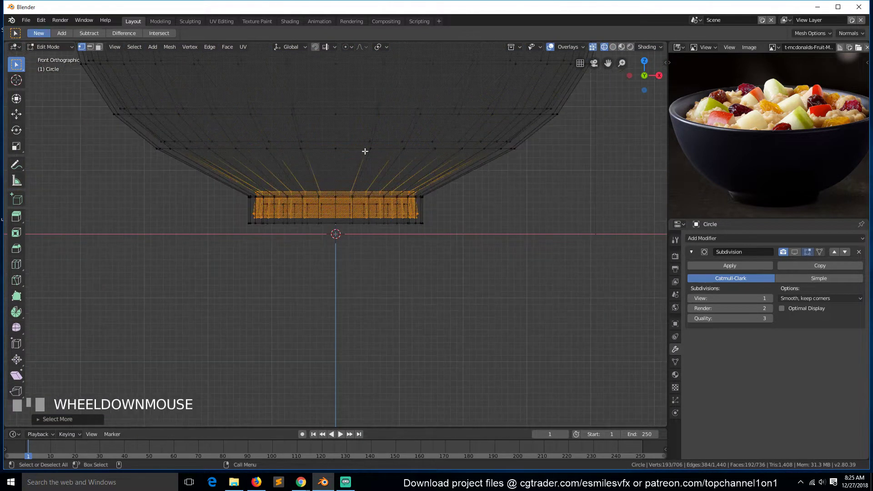
middle_click_drag(298, 214, 279, 291)
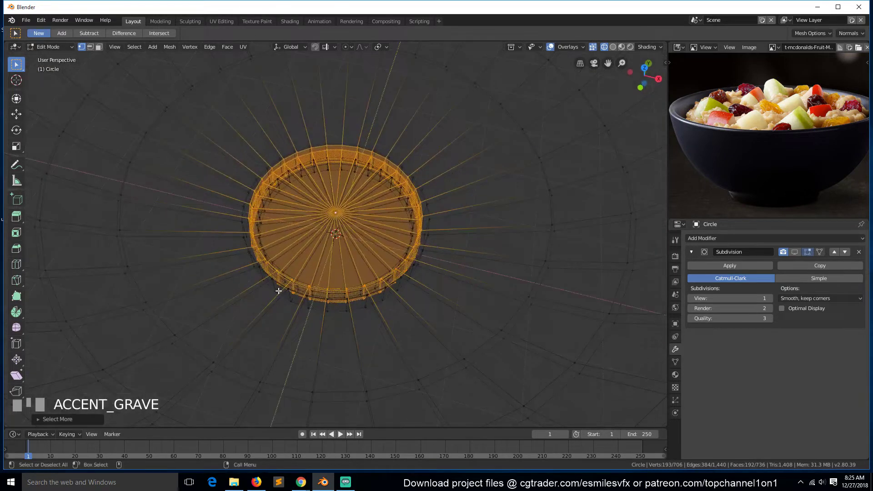
key("z")
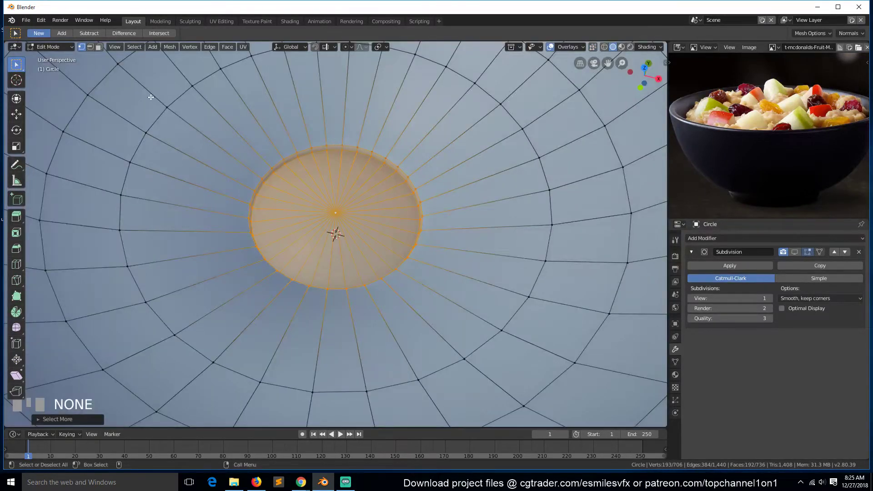
scroll(212, 119, "down", 5)
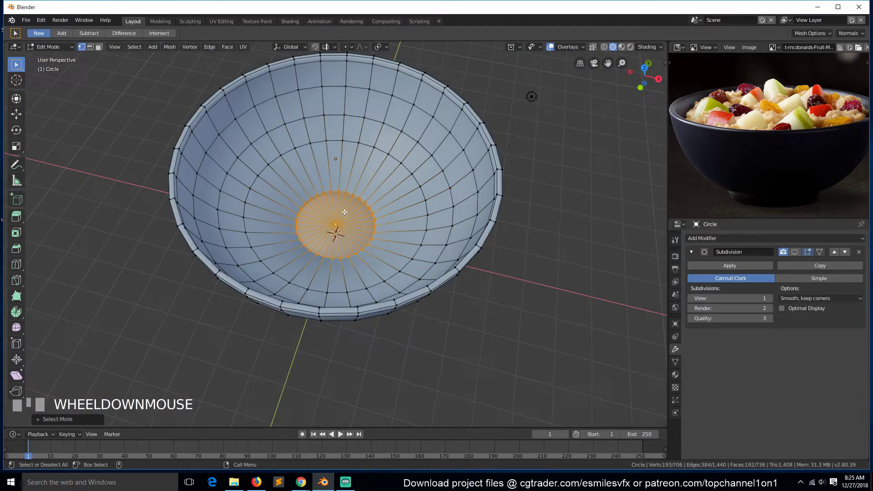
key("grave")
key("KP_1")
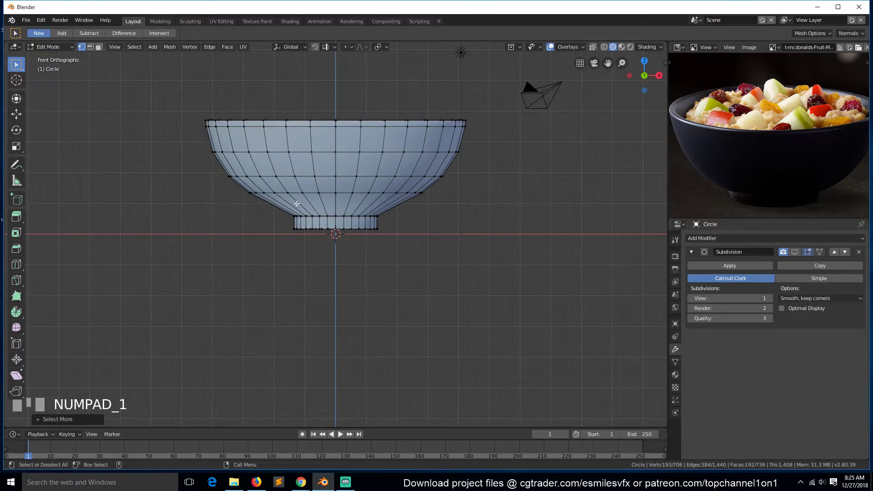
scroll(319, 299, "up", 9)
key("z")
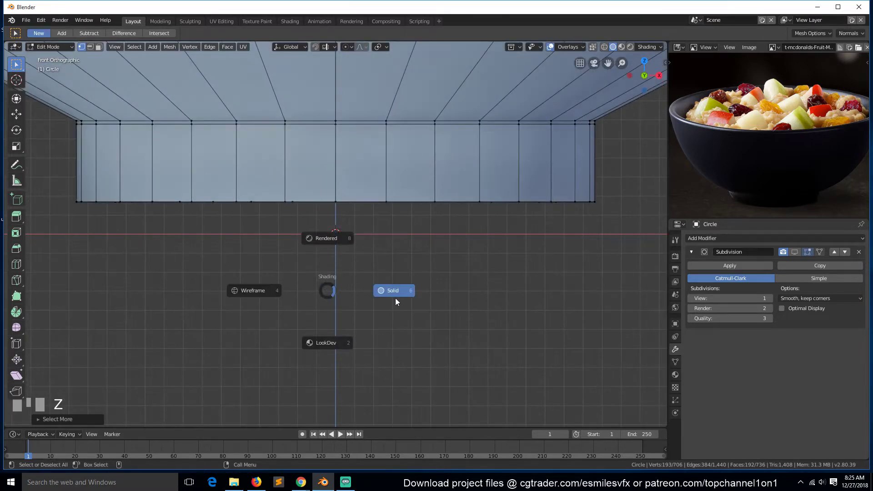
left_click(274, 291)
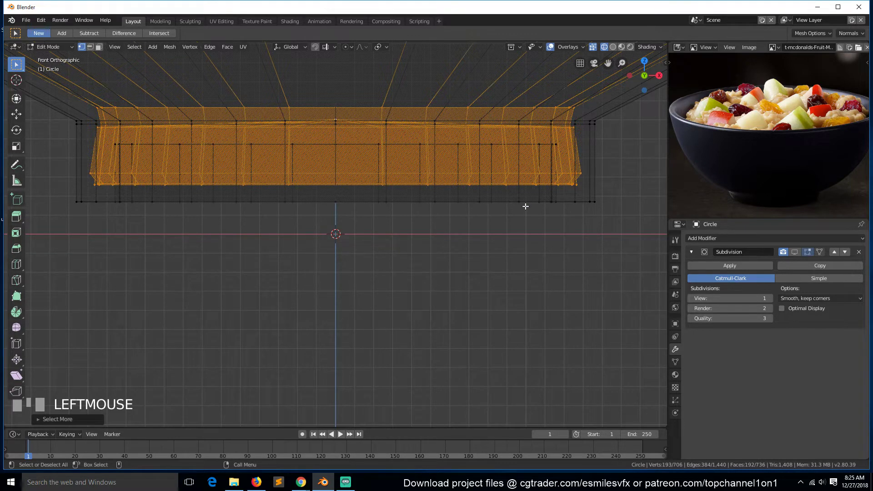
scroll(382, 203, "down", 3)
key("grave")
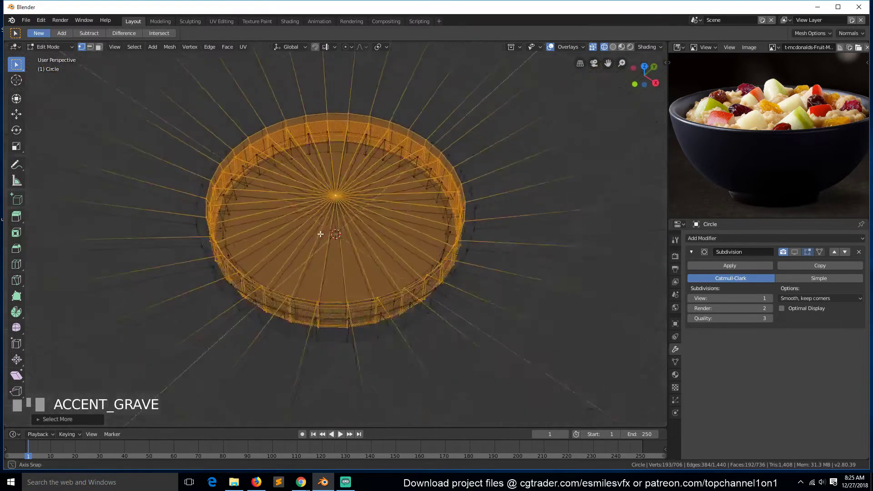
Return to solid shading and delete the selected faces of the inner recess
key("z")
left_click(385, 234)
key("x")
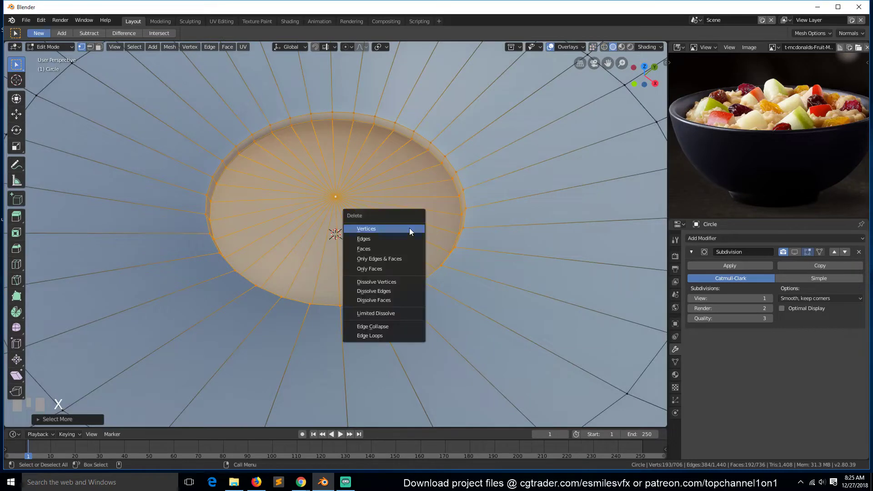
left_click(390, 249)
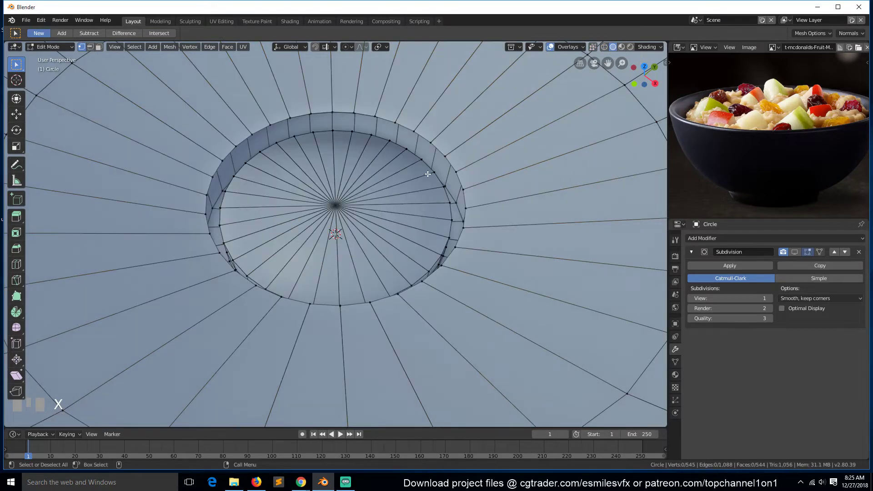
Extrude the open rim loop in the inner base, scale it inward to about 0.79, and lower it slightly along Z
left_click(428, 143, "alt")
key("e")
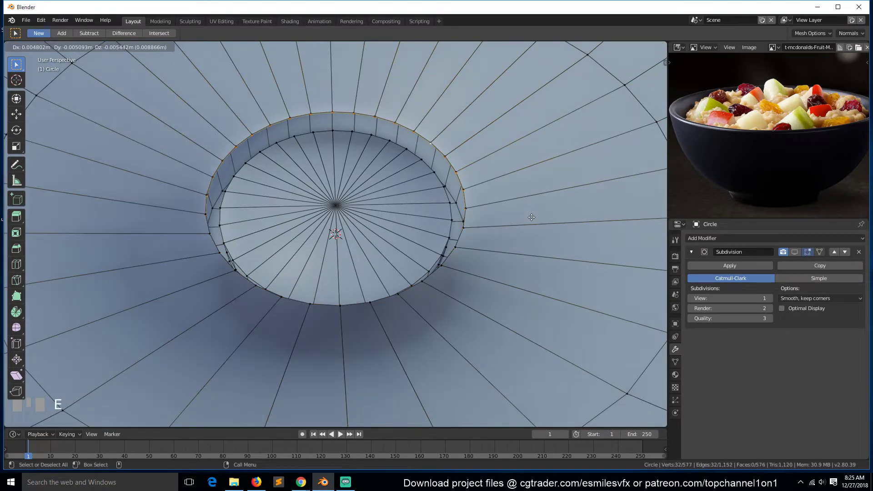
right_click(532, 218)
key("s")
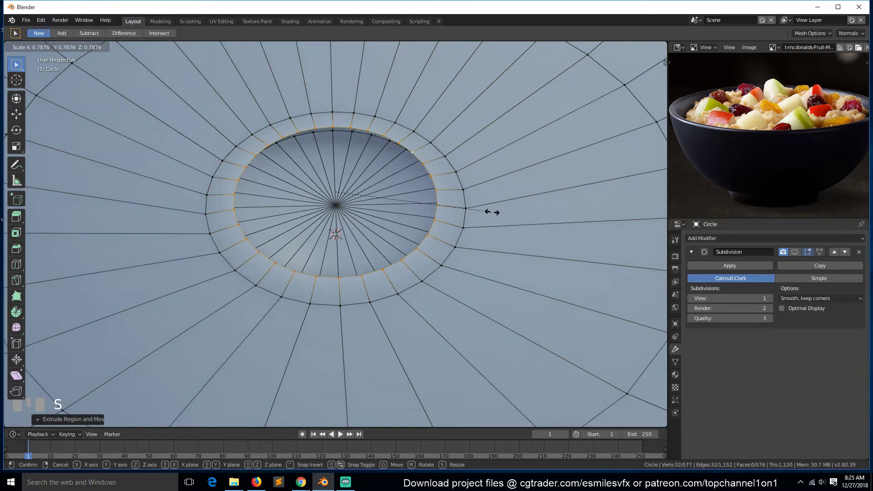
left_click(492, 212)
key("g")
key("z")
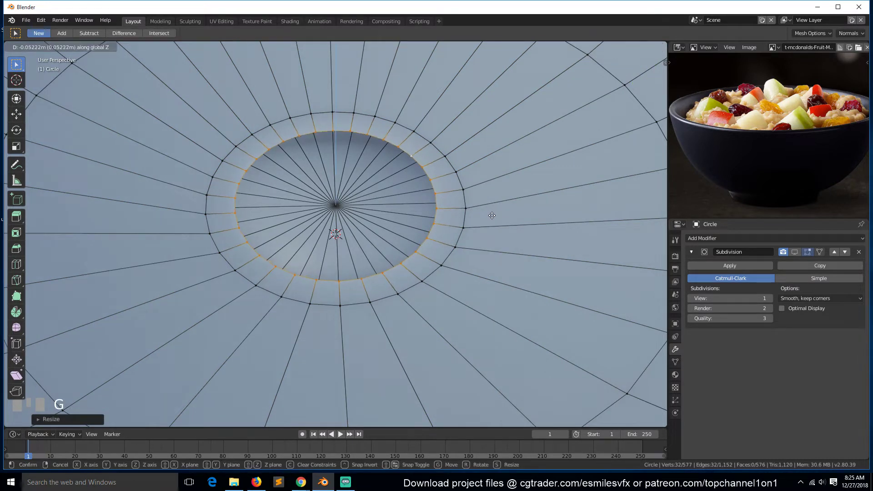
left_click(492, 216)
Extrude the inner loop again, merge it at its center to close the bowl's floor, and return to Object Mode
key("e")
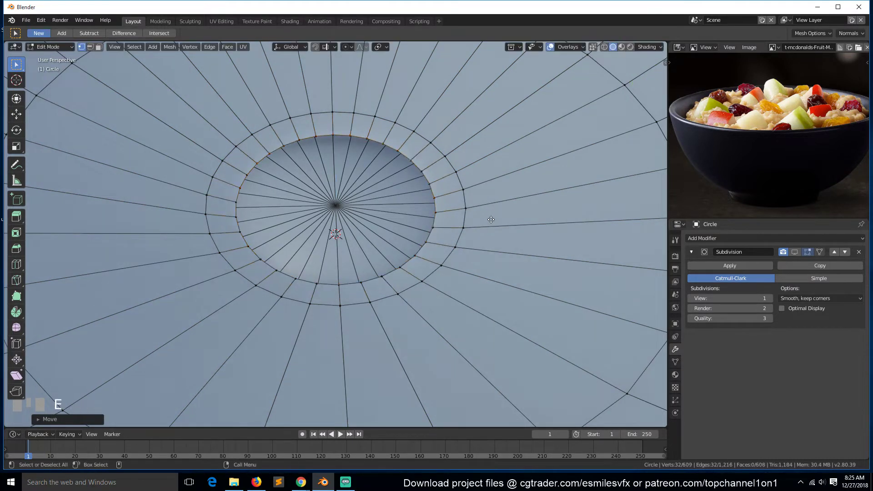
right_click(492, 219)
key("x")
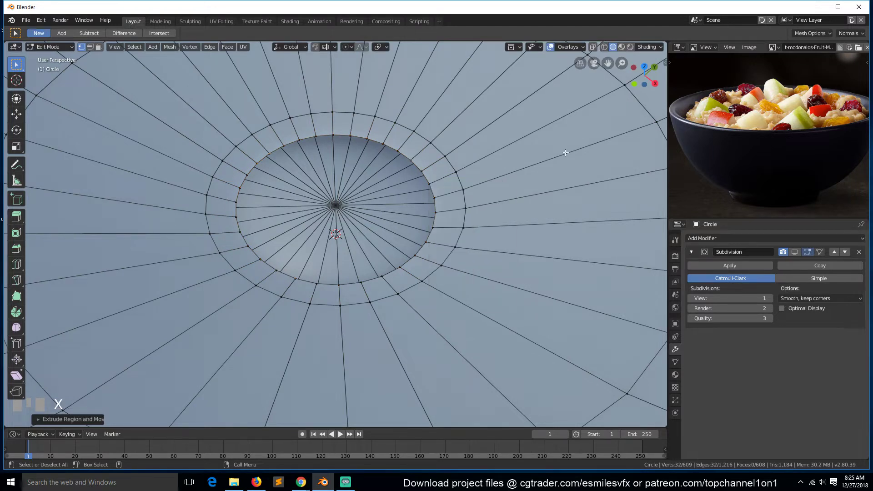
key("x")
key("alt+m")
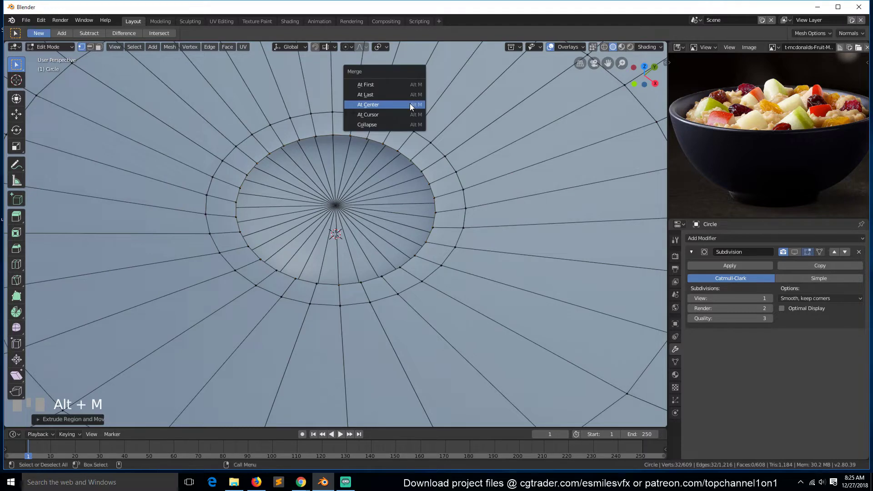
left_click(410, 104)
scroll(410, 105, "down", 5)
key("Tab")
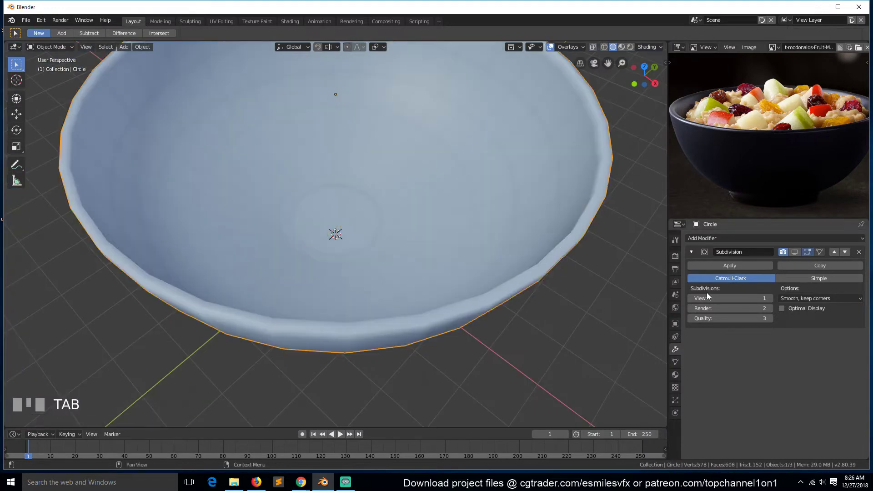
Enable the Subdivision modifier's viewport display and check the smoothed bowl from the front
left_click(796, 253)
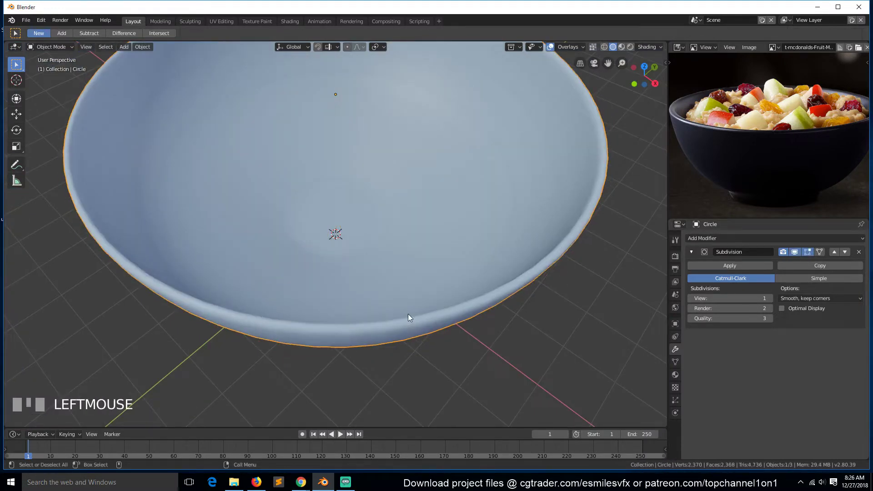
middle_click_drag(407, 317, 381, 231)
key("KP_1")
scroll(382, 230, "down", 3)
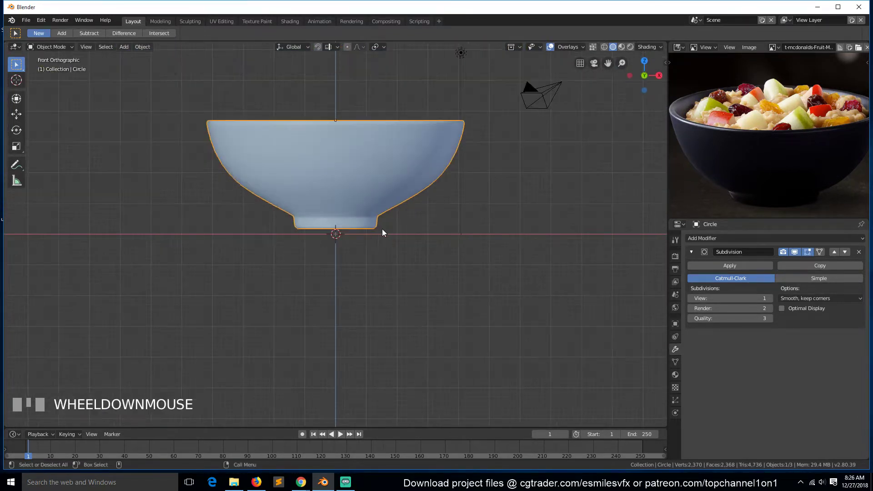
left_click_drag(607, 62, 599, 110)
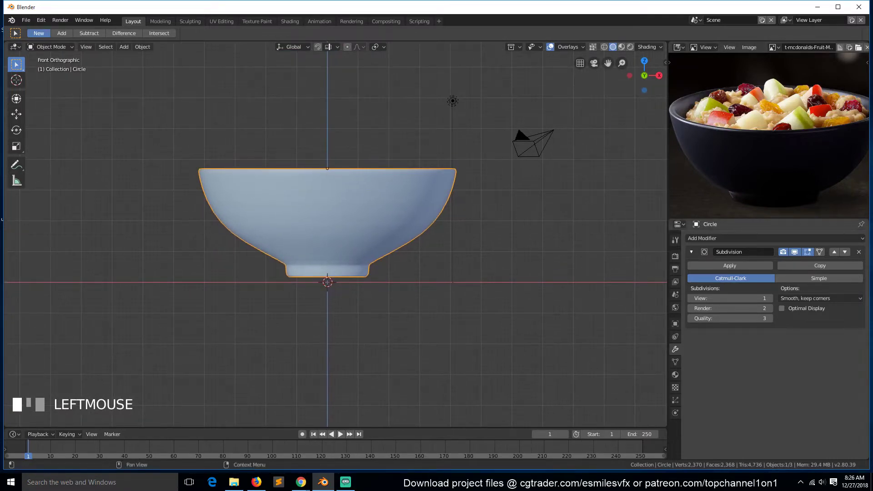
Switch to the browser and examine the ingredient pictures on the Fruit & Maple Oatmeal page, then return to Blender
key("alt+Tab")
left_click_drag(448, 92, 339, 17)
scroll(391, 137, "down", 4)
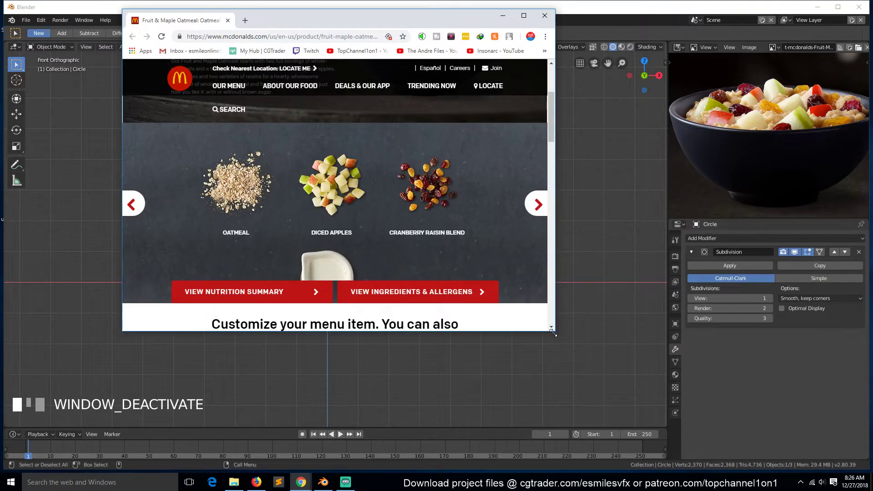
left_click_drag(554, 334, 600, 406)
scroll(519, 332, "up", 3)
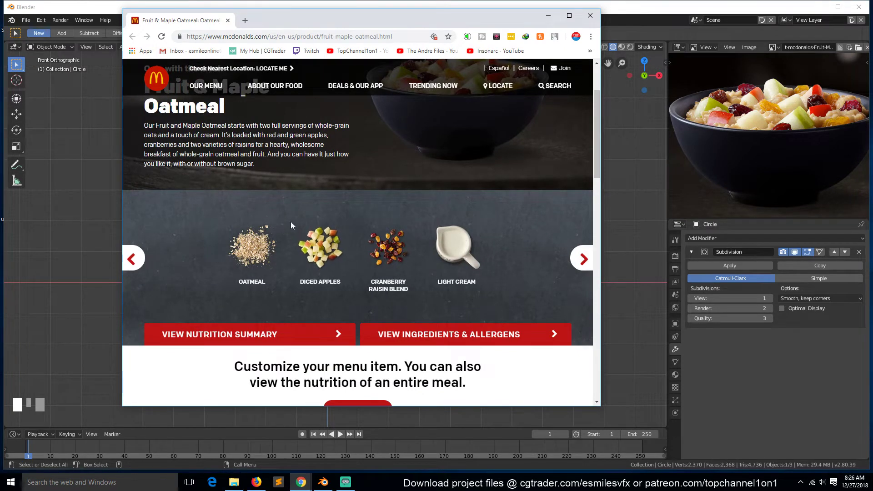
left_click(549, 16)
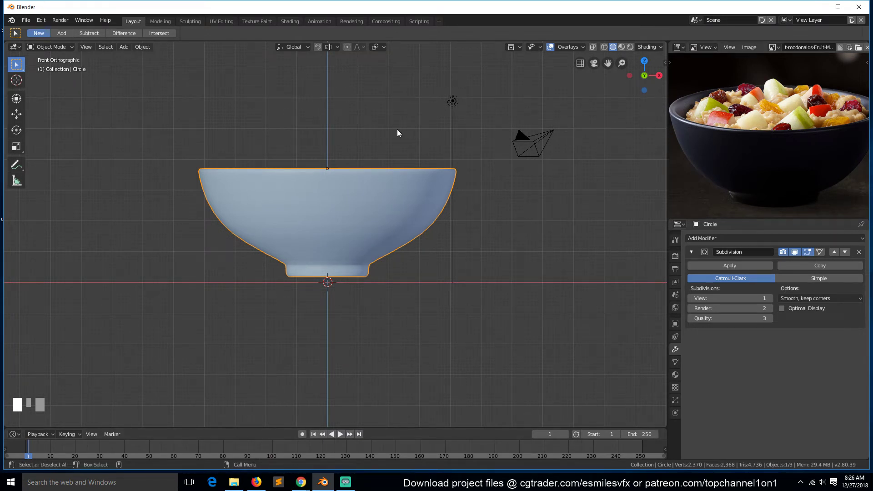
Add a cube mesh and move it above the bowl
left_click(344, 99)
key("shift+a")
mouse_move(344, 99)
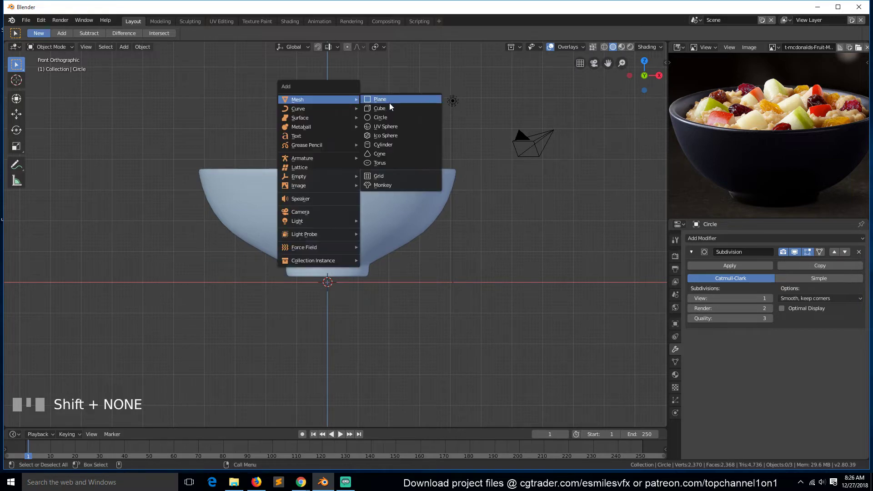
left_click(392, 107)
key("g")
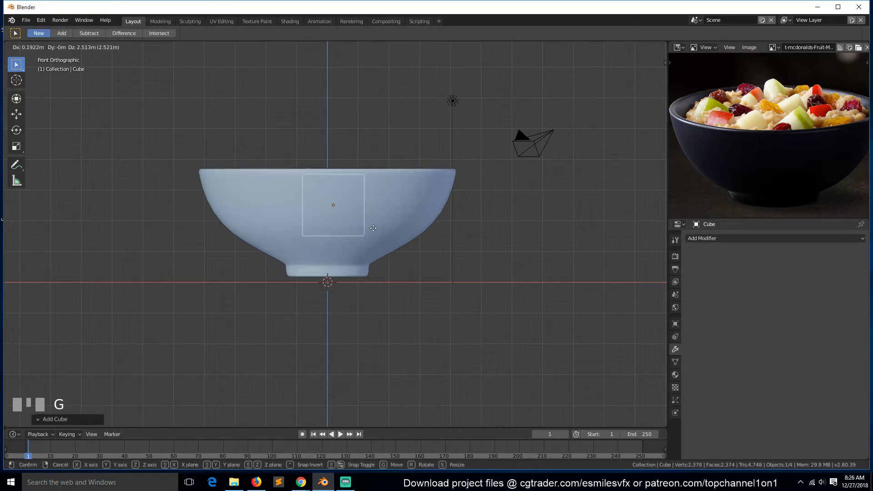
left_click(393, 127)
Taper the cube by scaling down its bottom vertices in Edit Mode, and return to Object Mode with solid shading
key("KP_Decimal")
scroll(374, 144, "down", 1)
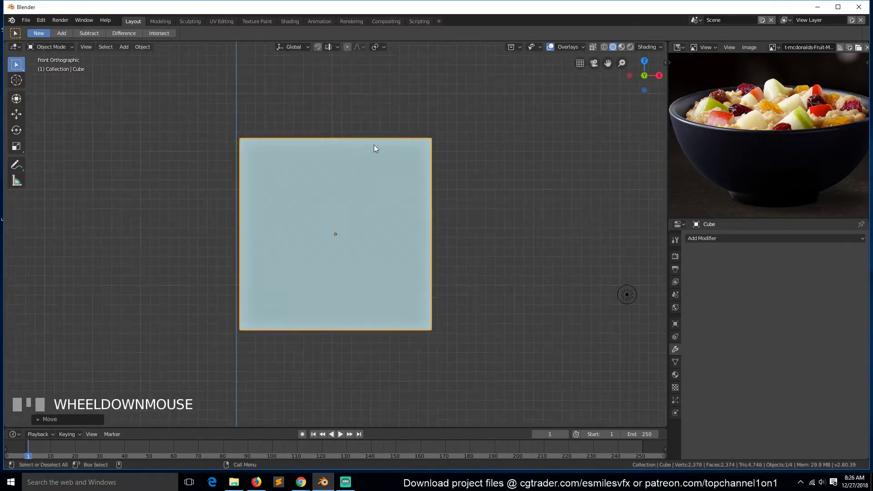
key("Tab")
key("z")
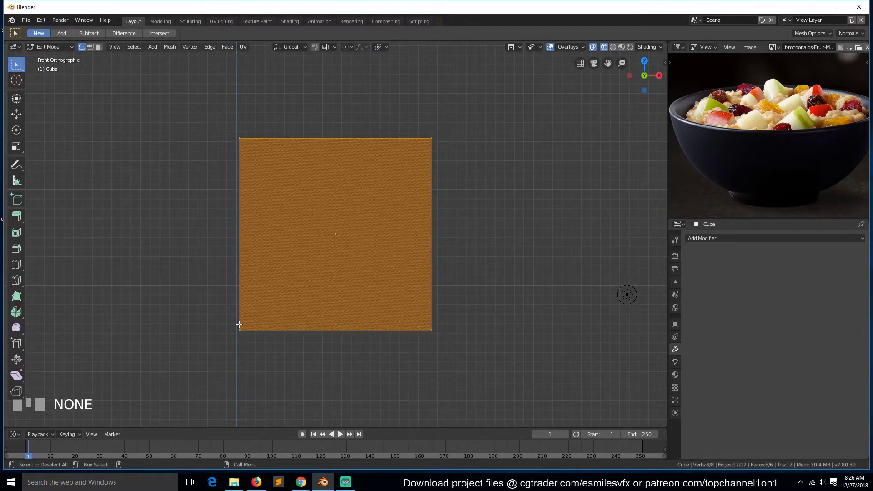
key("alt+a")
key("n")
left_click_drag(175, 302, 616, 388)
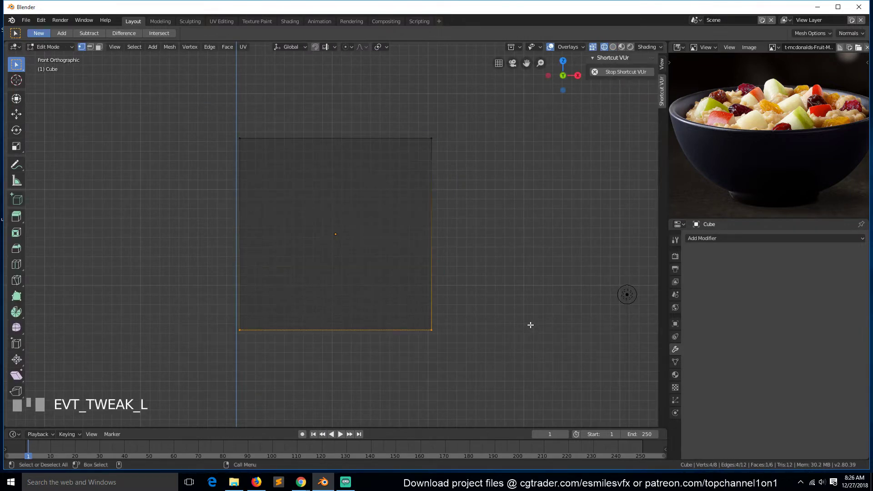
key("s")
left_click(476, 335)
key("Tab")
key("shift+z")
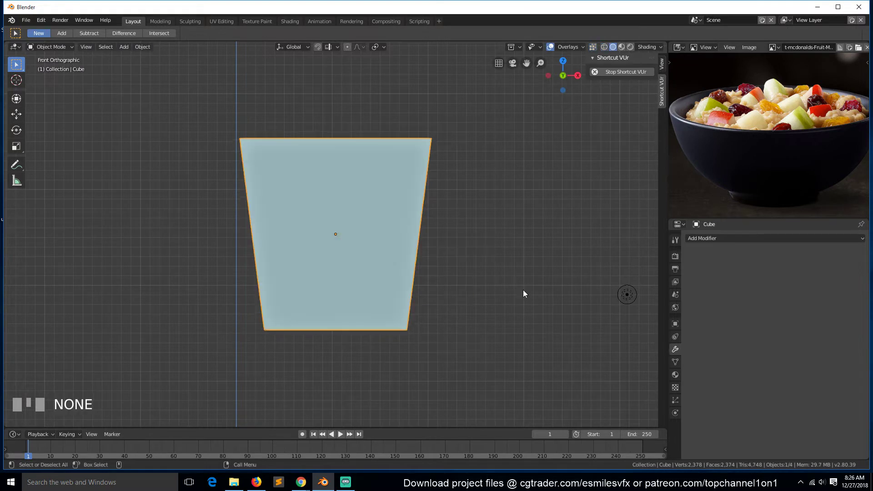
Add two evenly spaced loop cuts around the tapered cube in Edit Mode, running across its top and bottom
key("shift+grave")
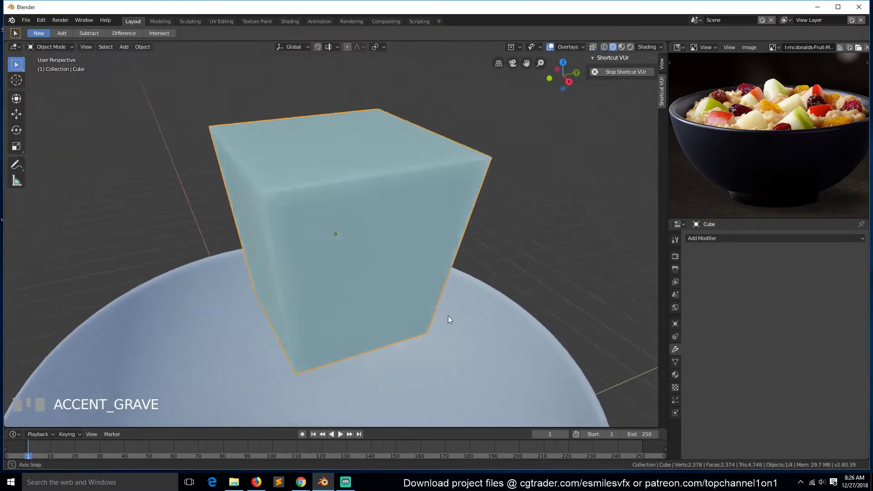
key("Tab")
key("ctrl+r")
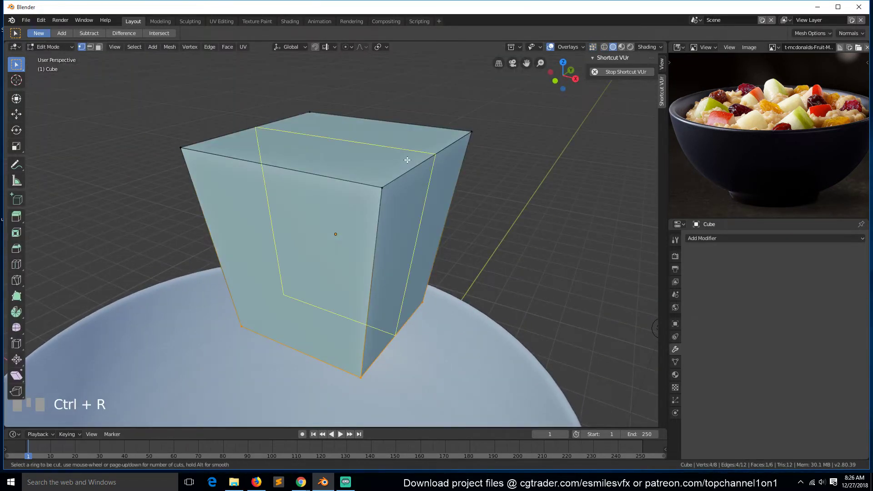
scroll(407, 160, "up", 1)
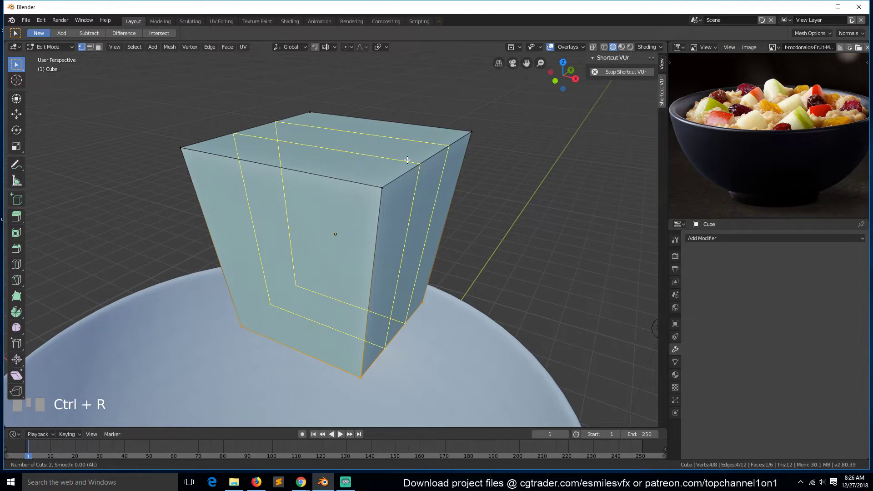
left_click(408, 160)
right_click(408, 160)
Raise the middle face strip on the cube's top slightly along the Z axis and return to Object Mode
key("3")
left_click(369, 151)
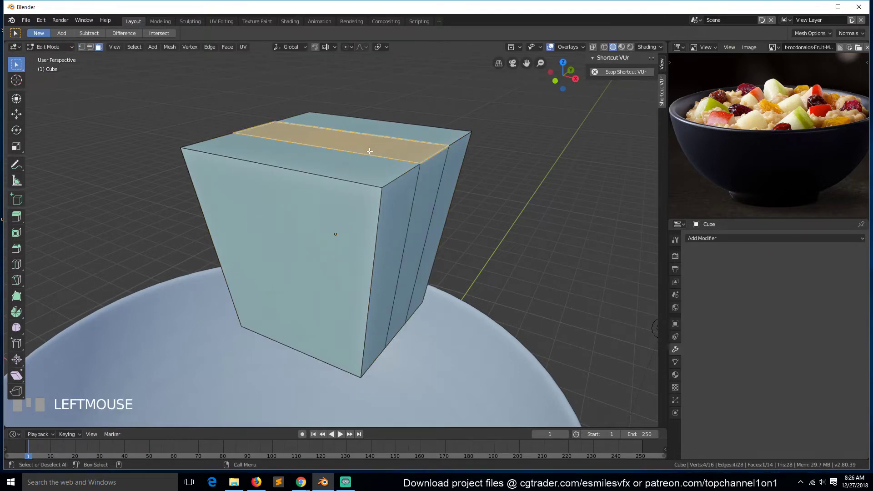
key("g")
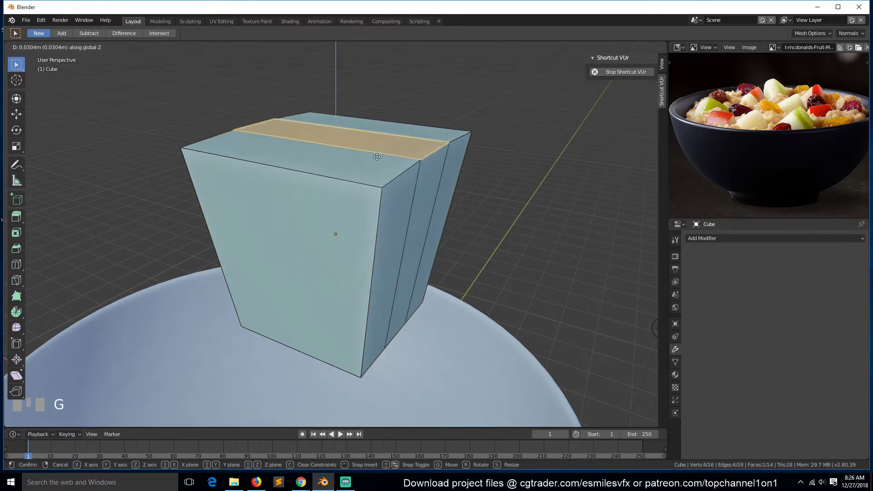
left_click(377, 147)
key("Tab")
key("grave")
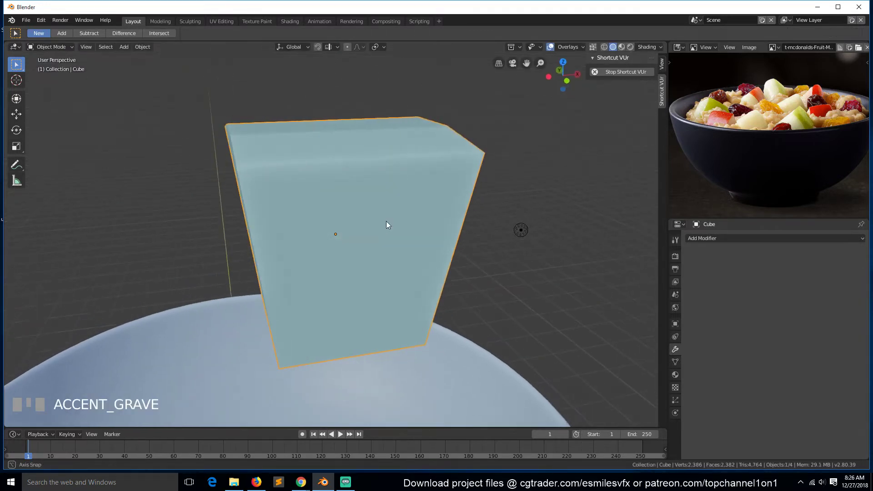
Add two evenly spaced loop cuts to the cube in Edit Mode, perpendicular to the existing pair
key("Tab")
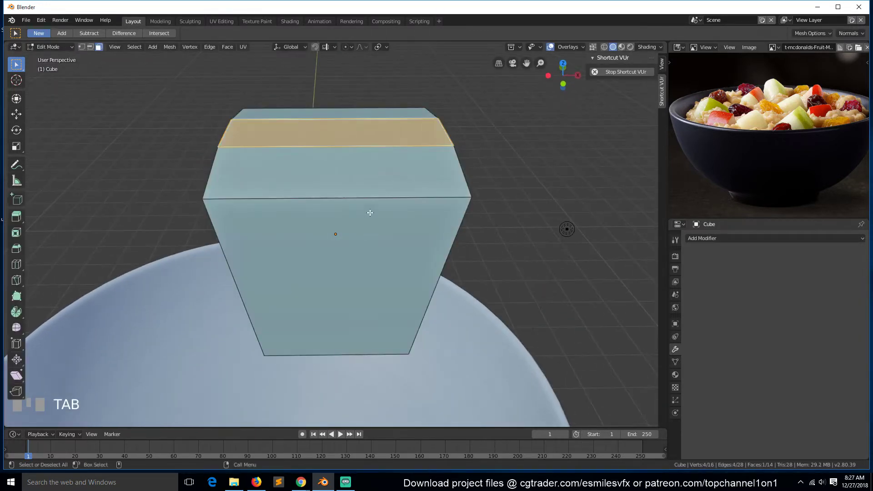
key("ctrl+r")
scroll(317, 147, "up", 1)
left_click(317, 146)
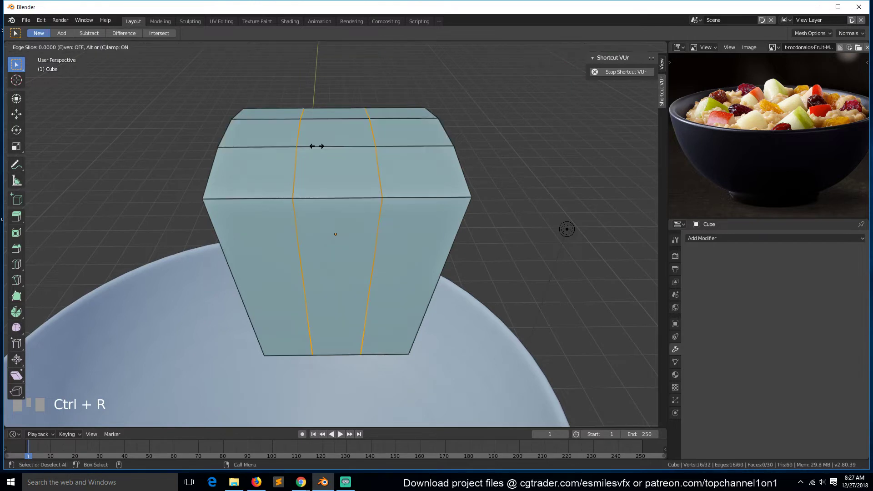
right_click(329, 131)
Raise the three middle top faces between the new loop cuts along Z to round the top, and return to Object Mode
key("3")
left_click(334, 113)
left_click(336, 175, "ctrl")
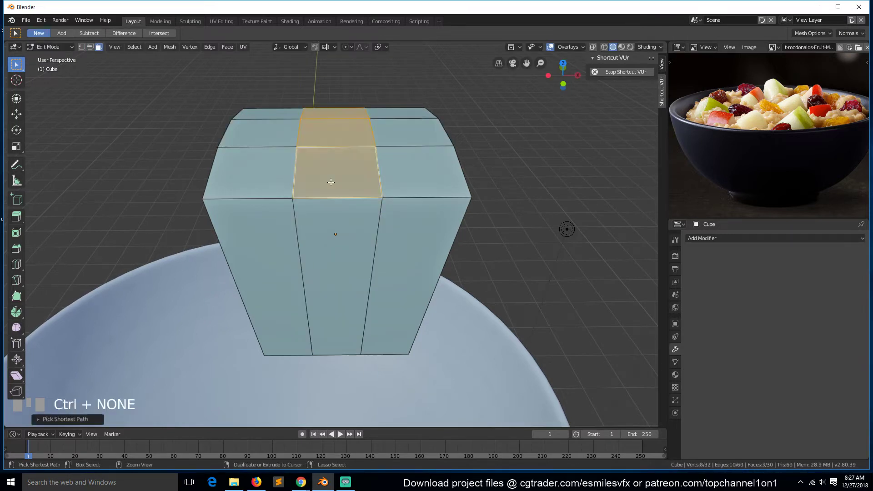
key("grave")
middle_click_drag(336, 175, 452, 153)
key("g")
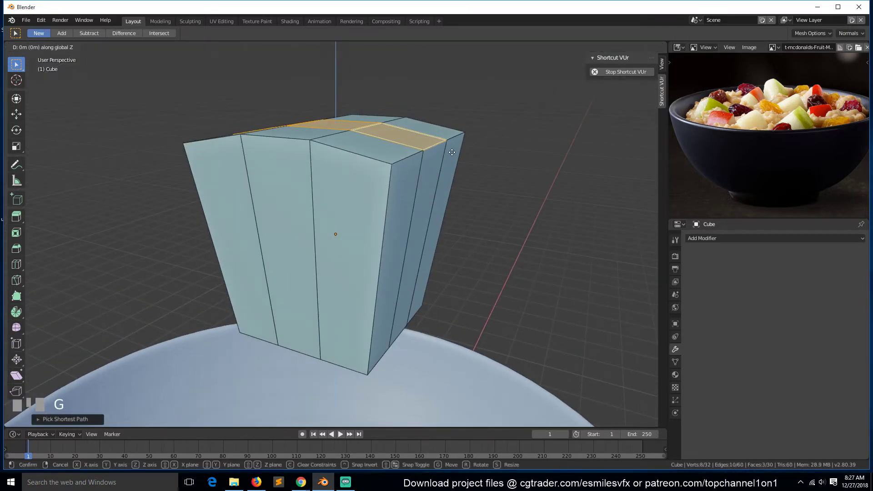
key("z")
left_click(458, 147)
key("Tab")
key("grave")
middle_click_drag(457, 193, 521, 231)
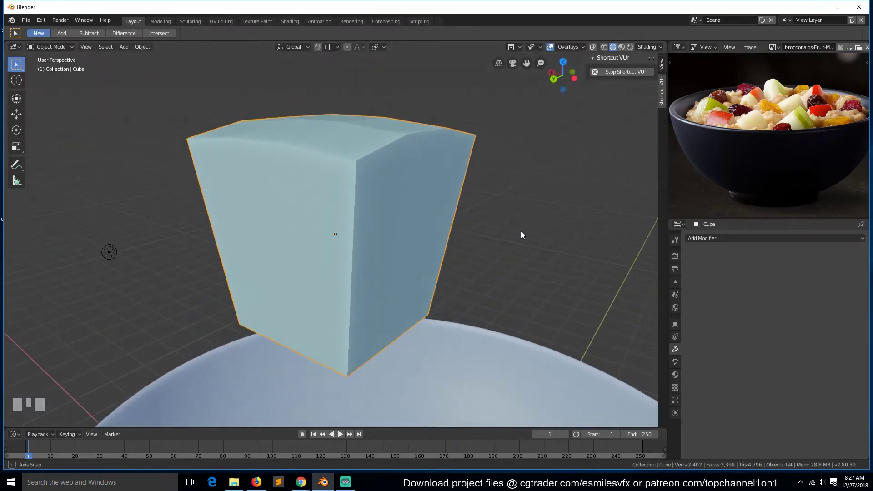
Shade the fruit piece smooth and add a Subdivision Surface modifier to it
right_click(385, 206)
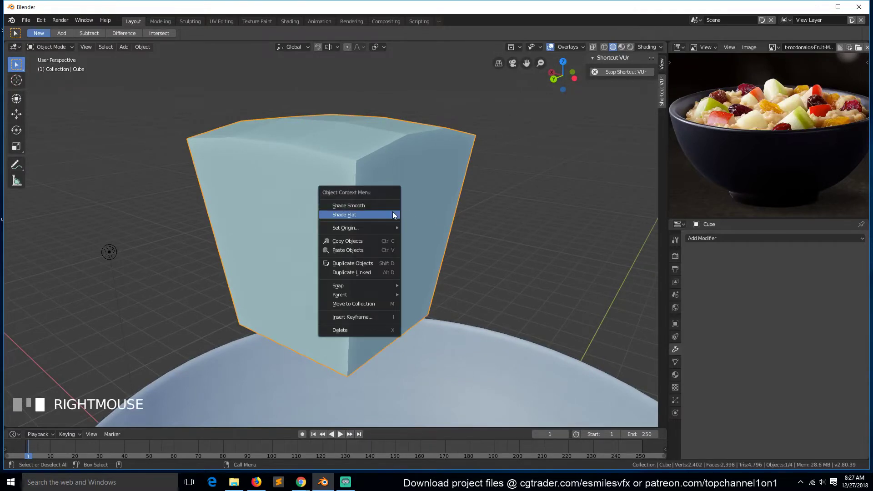
left_click(387, 206)
left_click(727, 238)
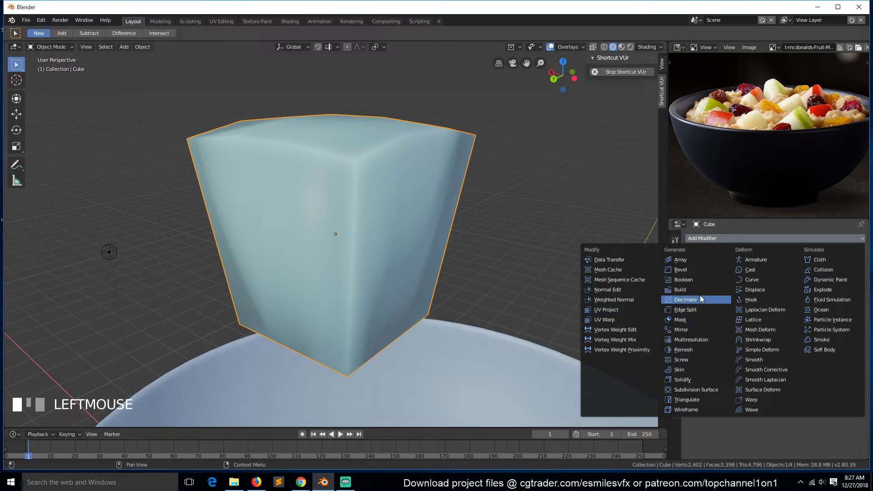
left_click(703, 391)
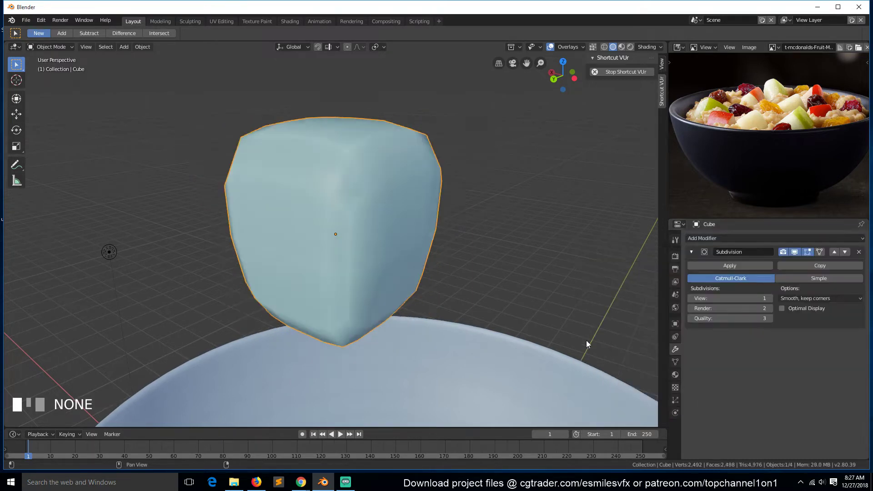
middle_click_drag(418, 187, 443, 196)
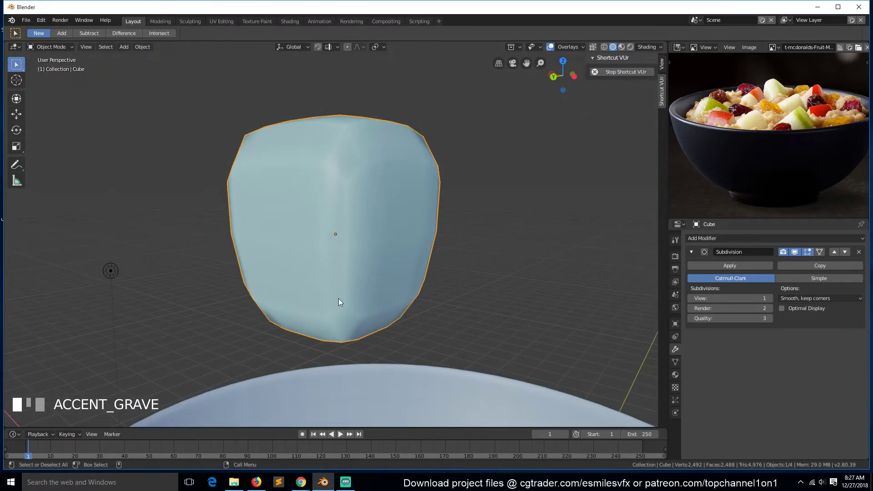
Select the fruit piece's outer corner and rim edges on all sides in Edit Mode
key("Tab")
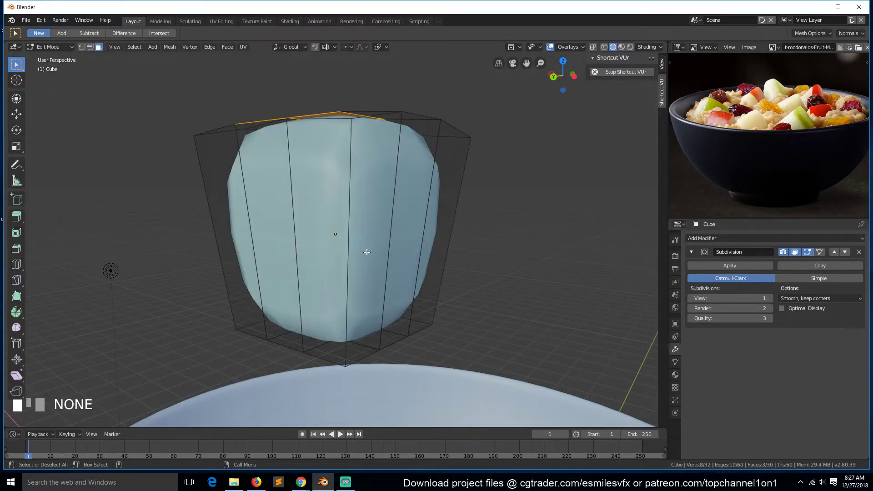
key("grave")
mouse_move(366, 180)
middle_mouse_down()
mouse_move(376, 189)
mouse_move(378, 110)
mouse_move(366, 163)
middle_mouse_up()
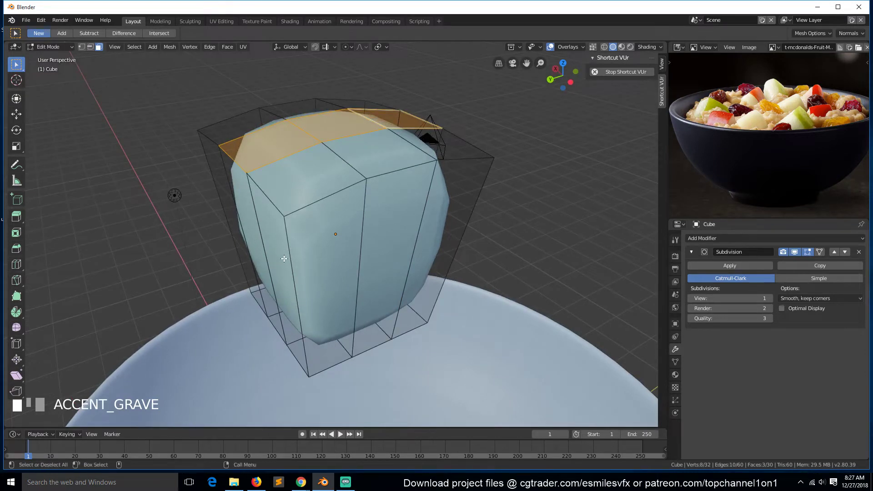
key("2")
left_click(292, 275)
left_click(275, 197, "alt+shift")
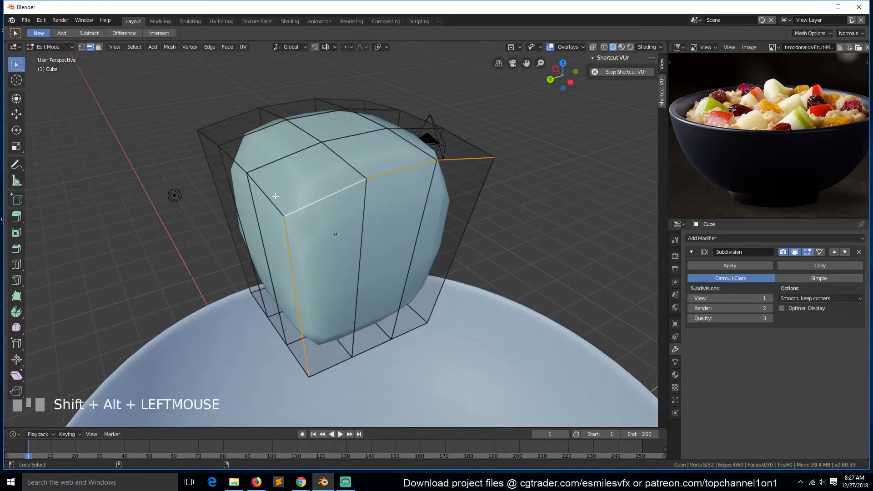
left_click(263, 193, "alt+shift")
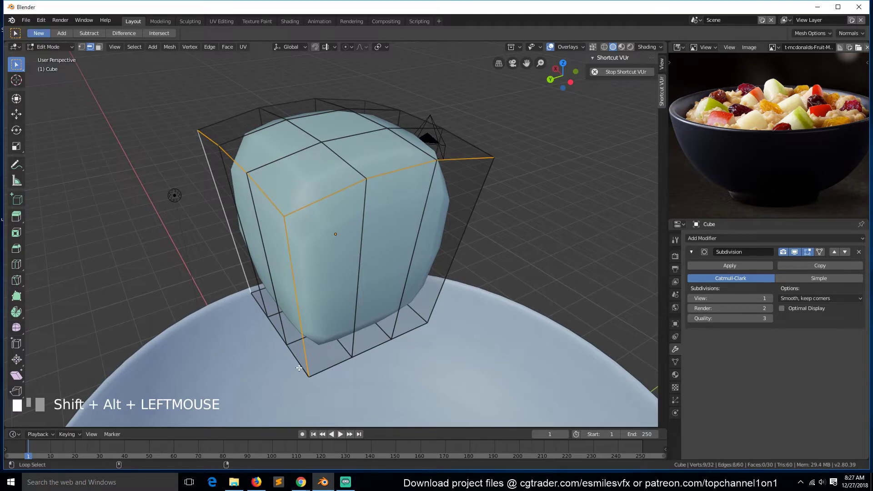
left_click(279, 359, "alt+shift")
left_click(353, 367, "alt+shift")
key("grave")
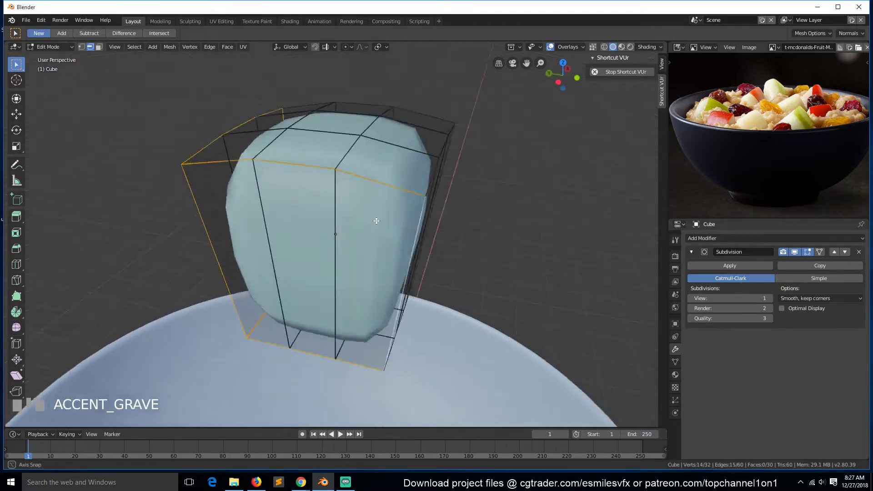
left_click(380, 151, "alt+shift")
left_click(468, 193, "alt+shift")
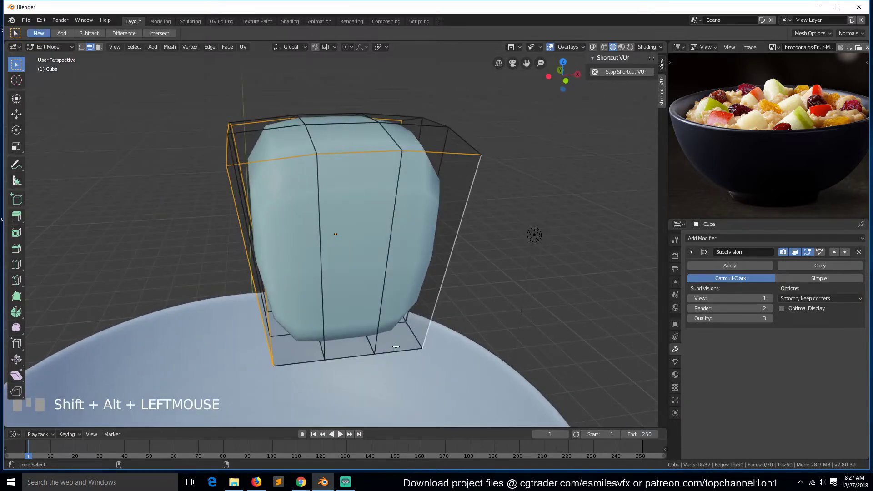
left_click(400, 351, "alt+shift")
key("grave")
left_click(339, 353, "alt+shift")
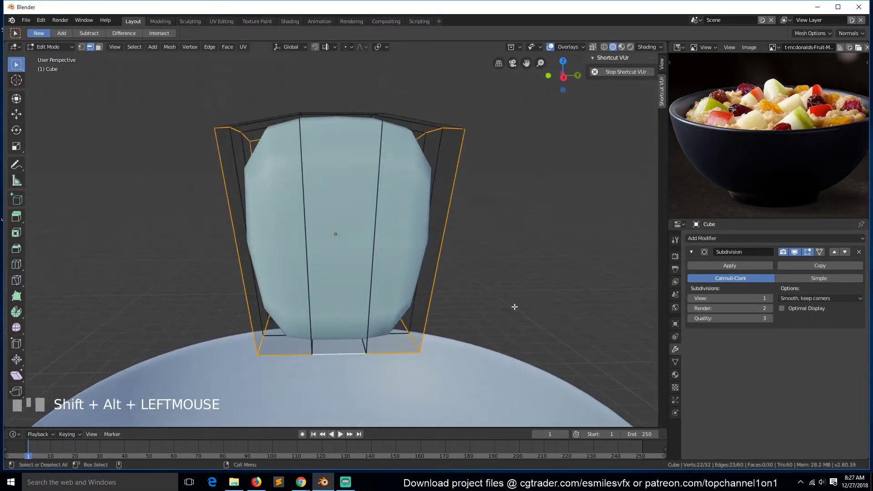
Try a three-segment bevel on the selected edges, and add the missed bottom edge to the selection
key("ctrl+b")
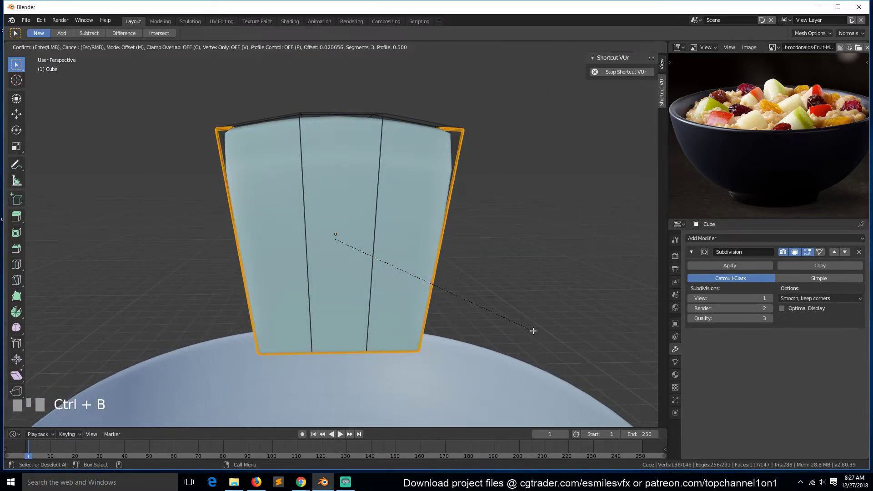
left_click(533, 331)
key("grave")
left_click(306, 411, "alt+shift")
key("grave")
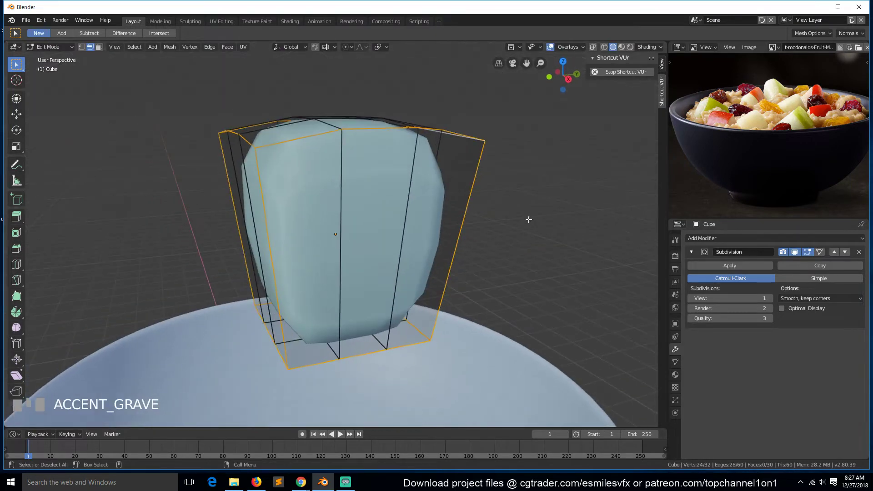
Bevel all the outer edges with 1 segment and an offset of about 0.017, and return to Object Mode
key("ctrl+b")
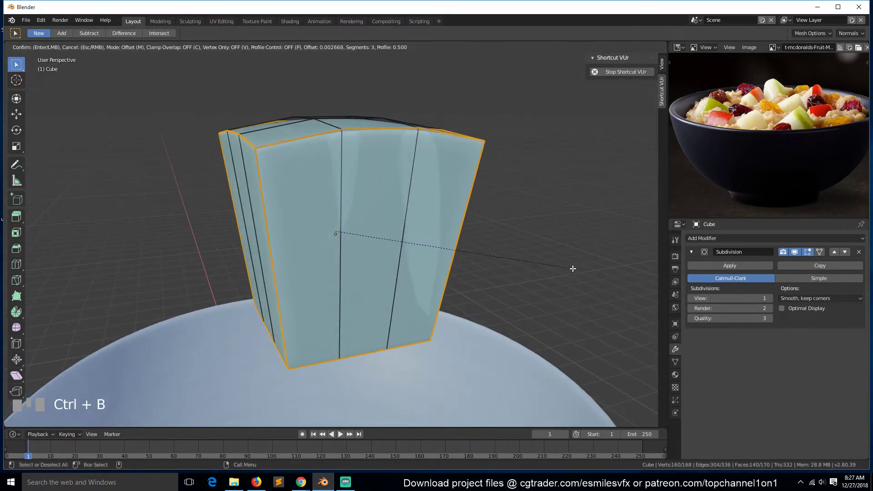
scroll(574, 271, "down", 2)
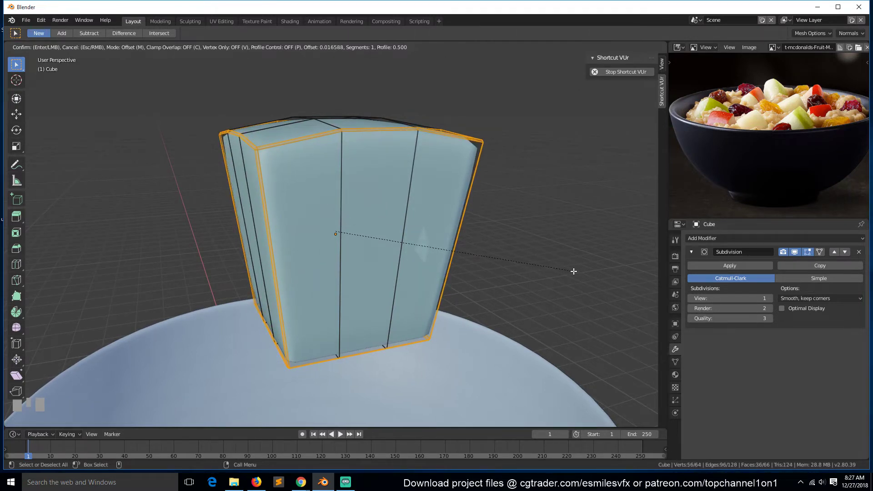
left_click(574, 271)
key("Tab")
key("grave")
middle_click_drag(361, 205, 117, 207)
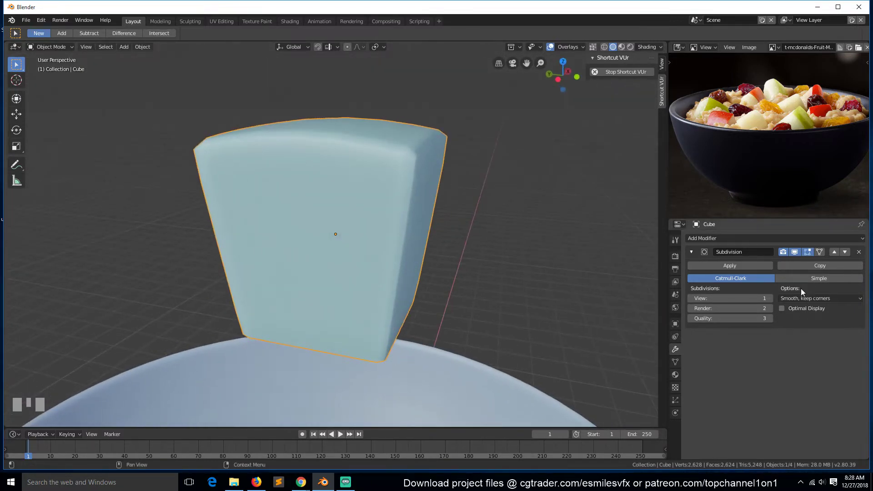
Set the Subdivision modifier's View level to 2 and compare the fruit piece with the bowl
left_click(770, 299)
key("grave")
middle_click_drag(546, 273, 521, 287)
scroll(534, 216, "down", 4)
key("grave")
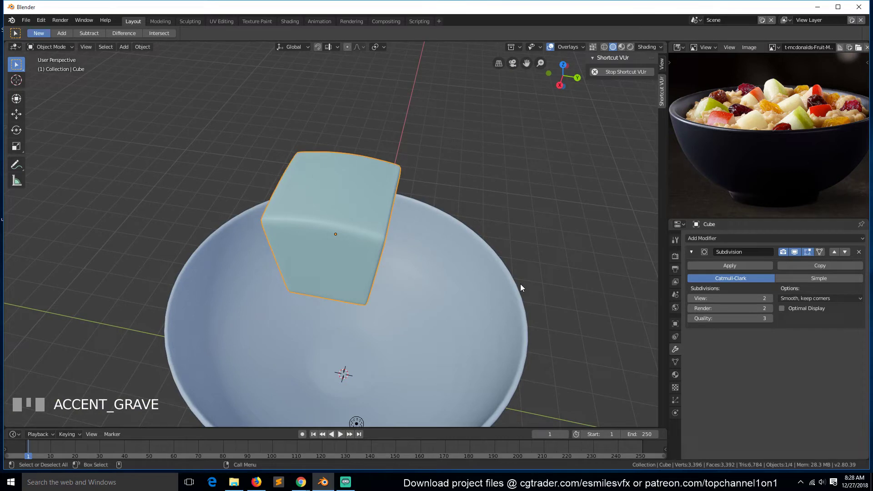
Scale the fruit piece down to about 0.54 and check its size against the bowl from the front
key("s")
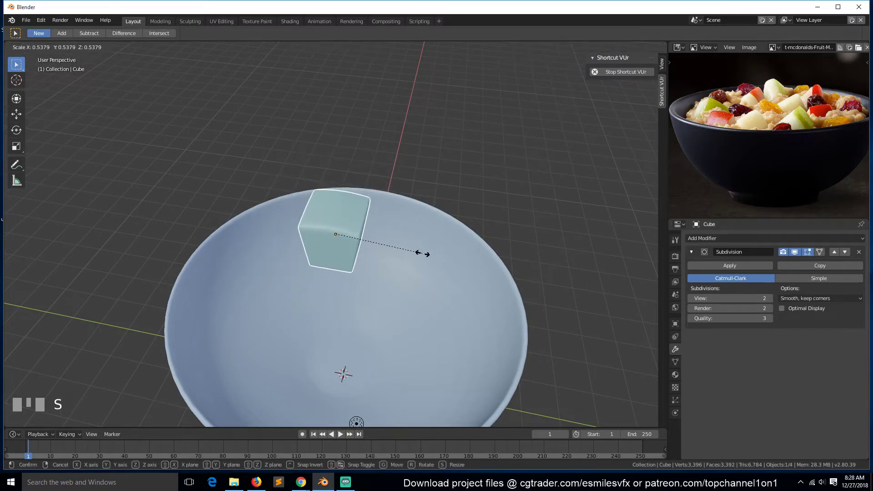
left_click(423, 254)
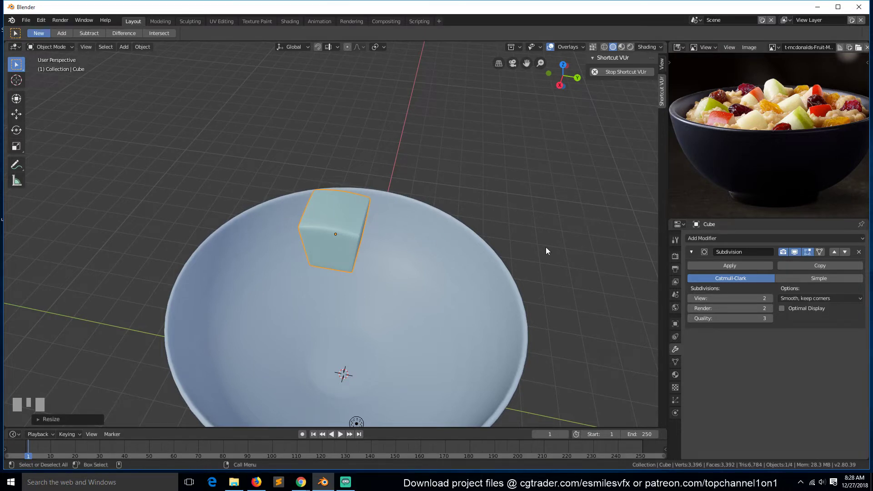
scroll(459, 266, "up", 1)
key("KP_1")
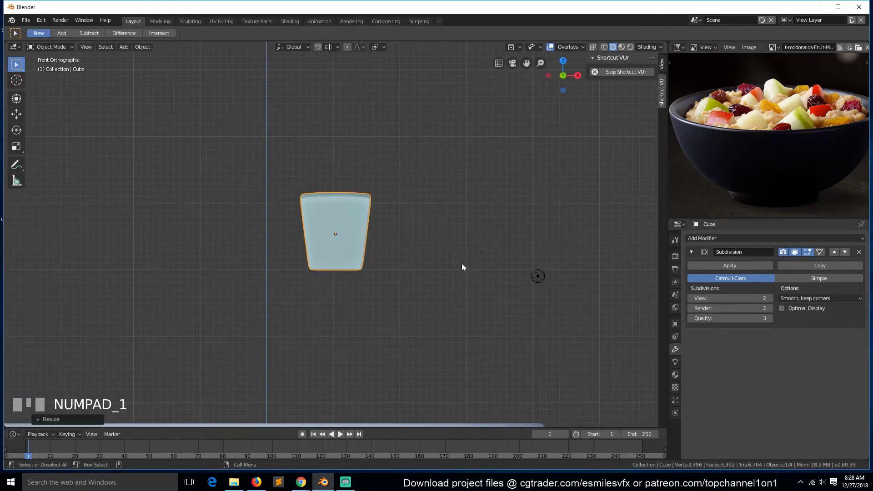
scroll(460, 271, "down", 3)
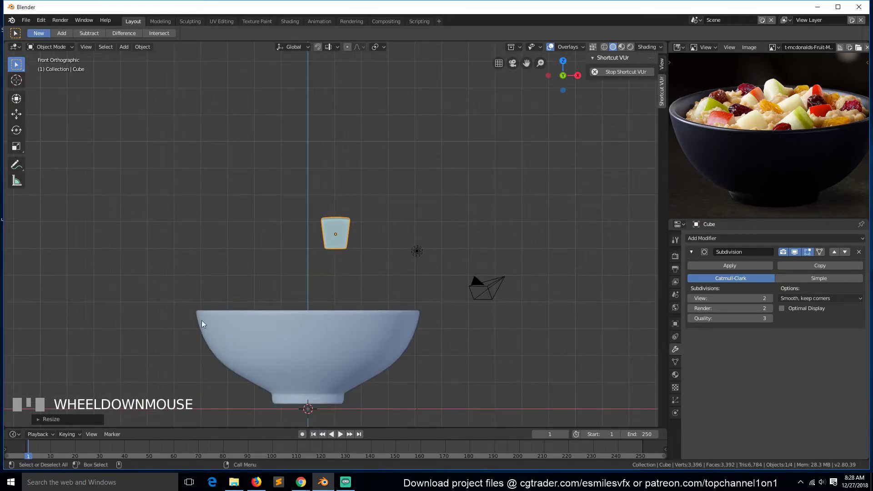
key("a")
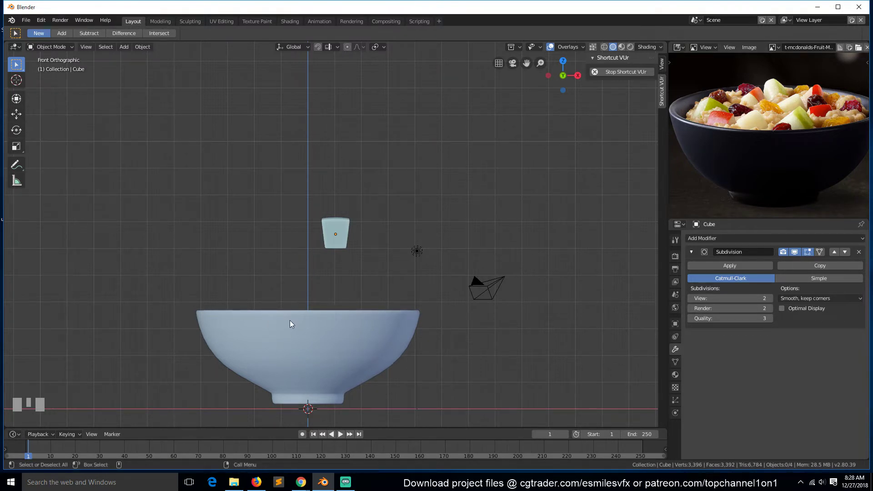
key("shift+a")
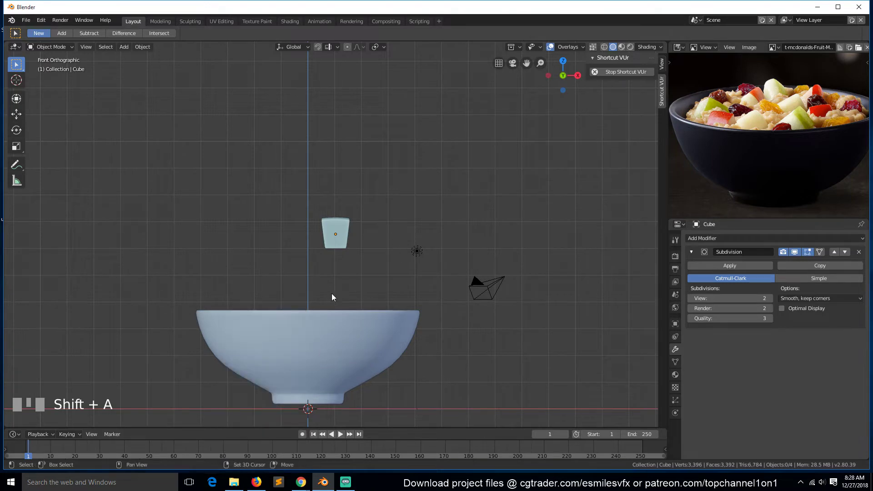
key("shift+a")
Select the bowl, hide its Subdivision modifier in the viewport, and select the edge loop just inside the rim in Edit Mode
mouse_move(334, 296)
key("KP_7")
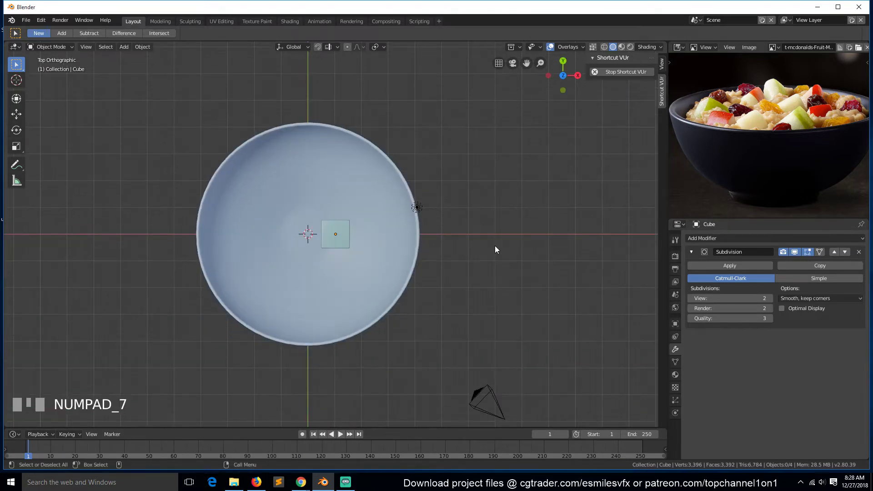
scroll(384, 254, "up", 2)
key("Tab")
key("Tab")
left_click(439, 275)
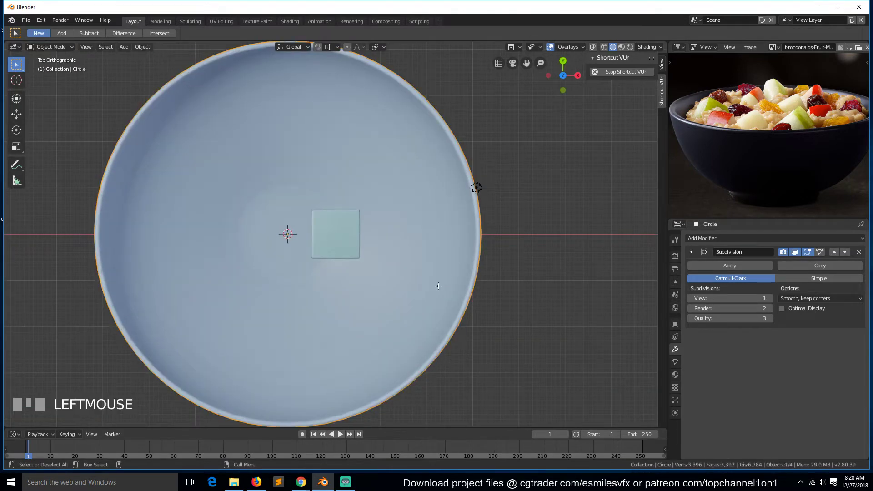
key("Tab")
middle_click_drag(439, 275, 468, 242)
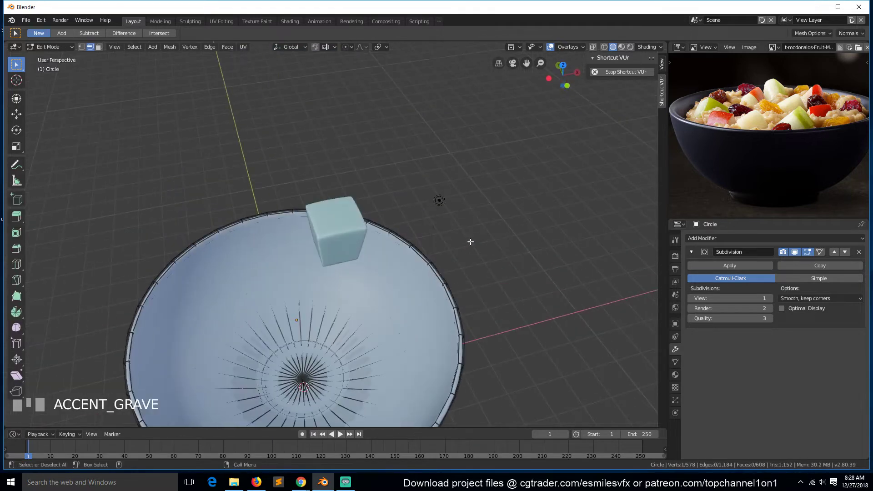
left_click(795, 251)
left_click(282, 222, "alt")
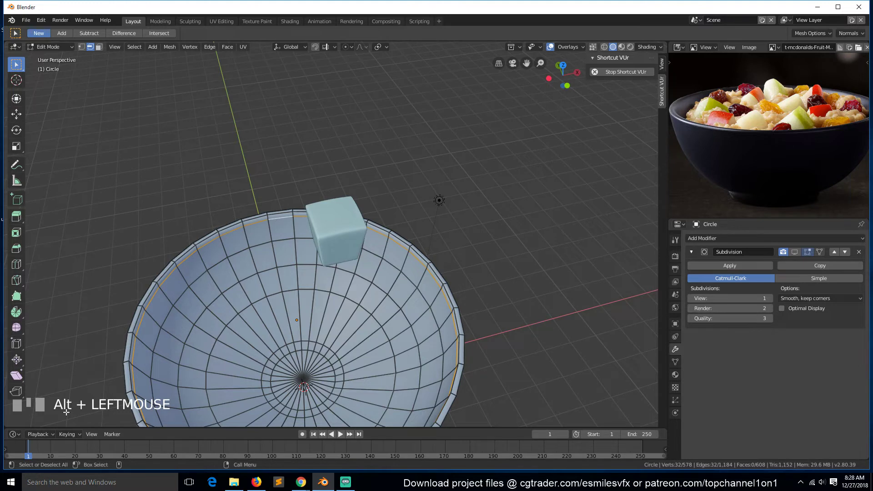
Duplicate the selected rim loop in place and separate the copy into its own object
key("shift+s")
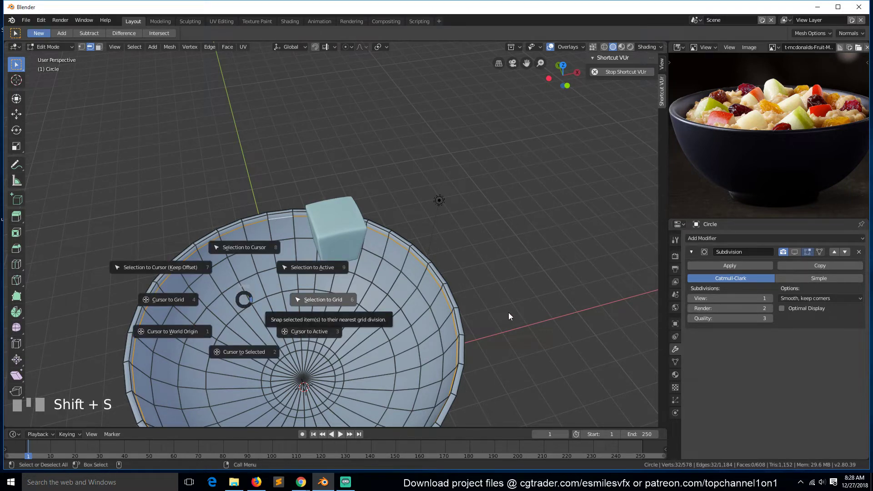
key("Escape")
key("shift+d")
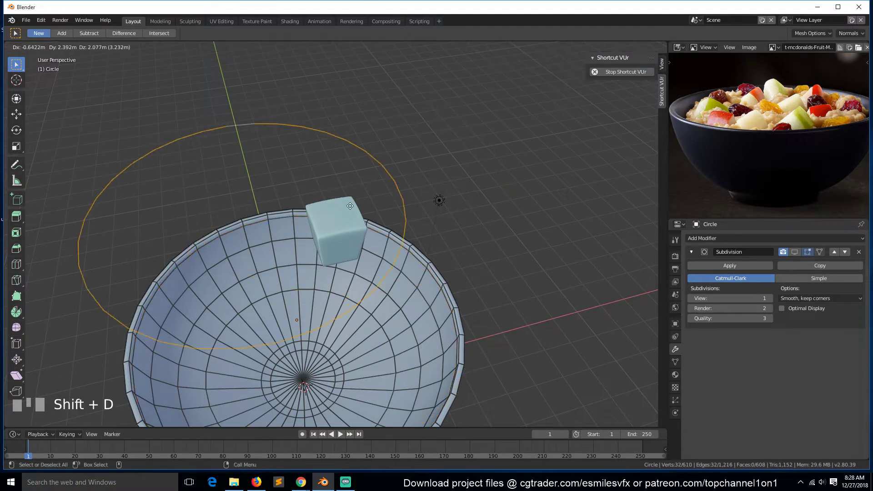
right_click(439, 211)
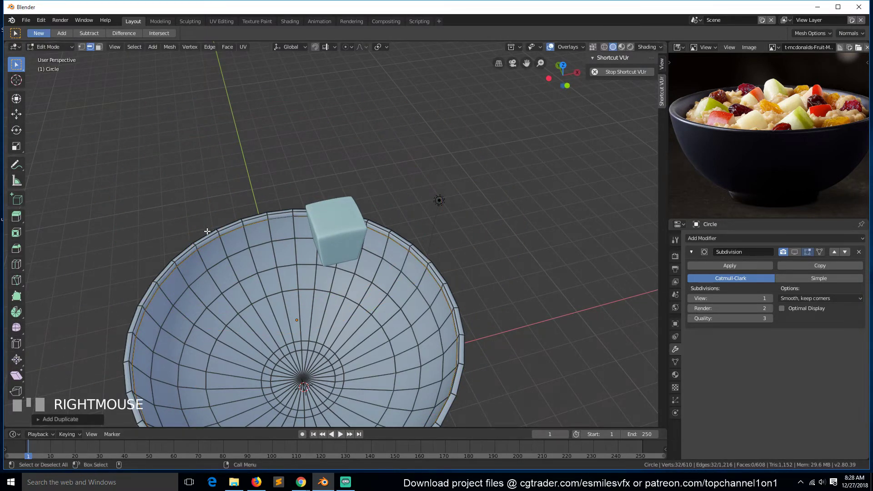
key("p")
left_click(356, 290)
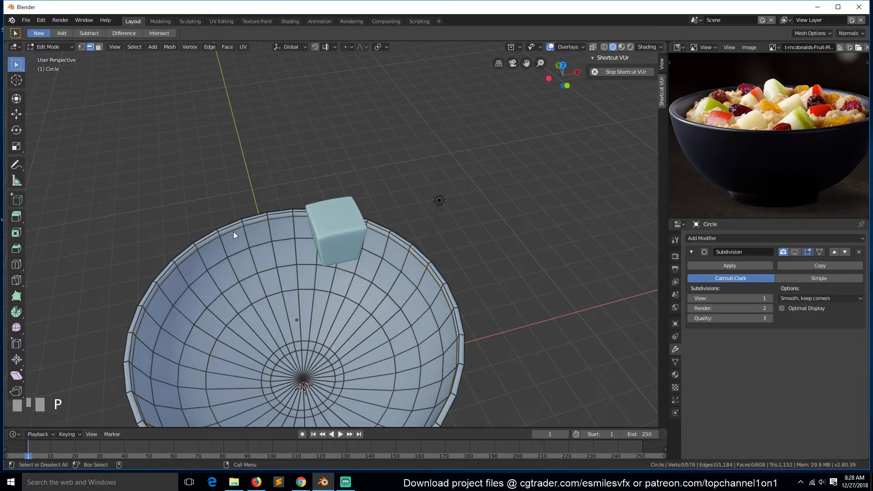
Select the separated rim loop and fill all its vertices with a single face, forming a flat disc inside the bowl
key("Tab")
left_click(255, 227)
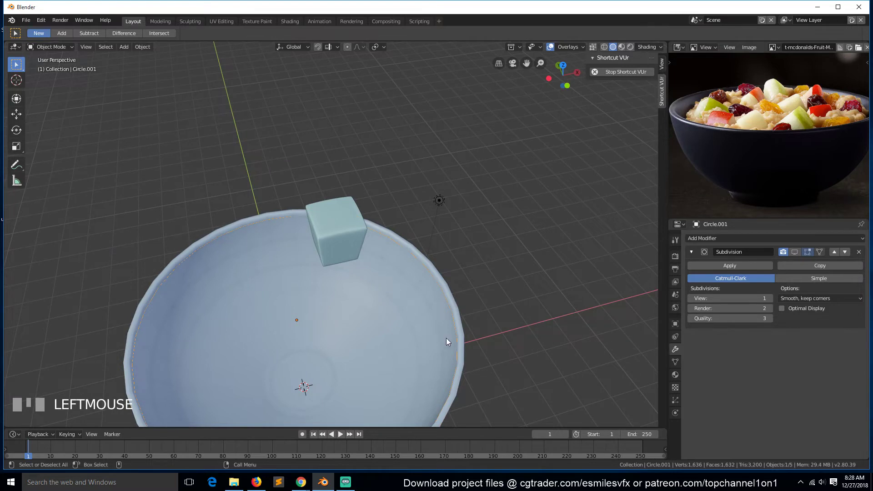
key("g")
right_click(496, 226)
middle_click_drag(495, 225, 432, 202)
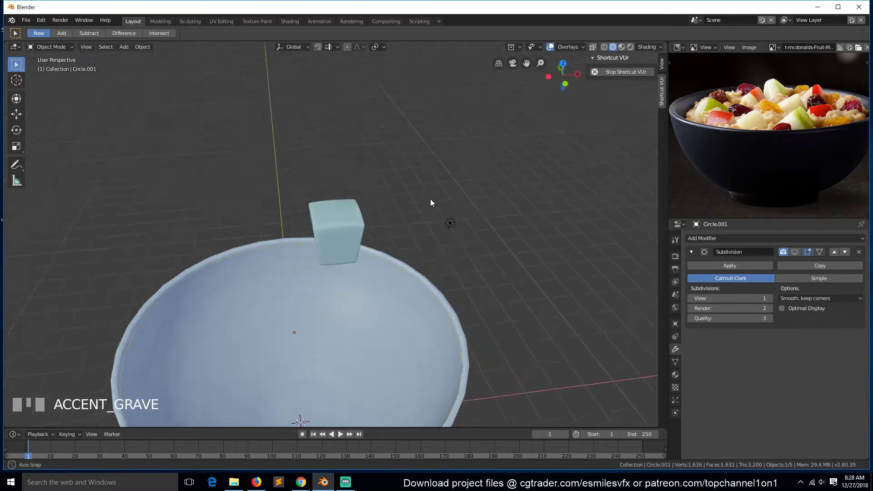
key("Tab")
key("KP_7")
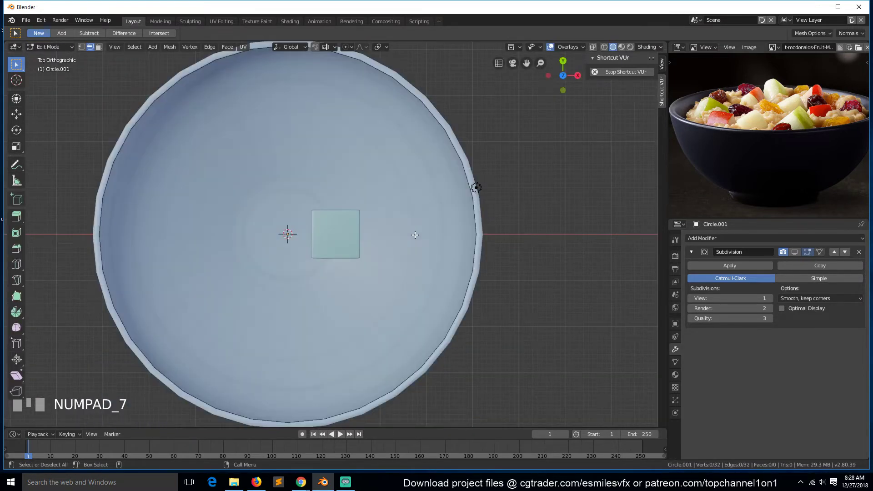
key("1")
key("a")
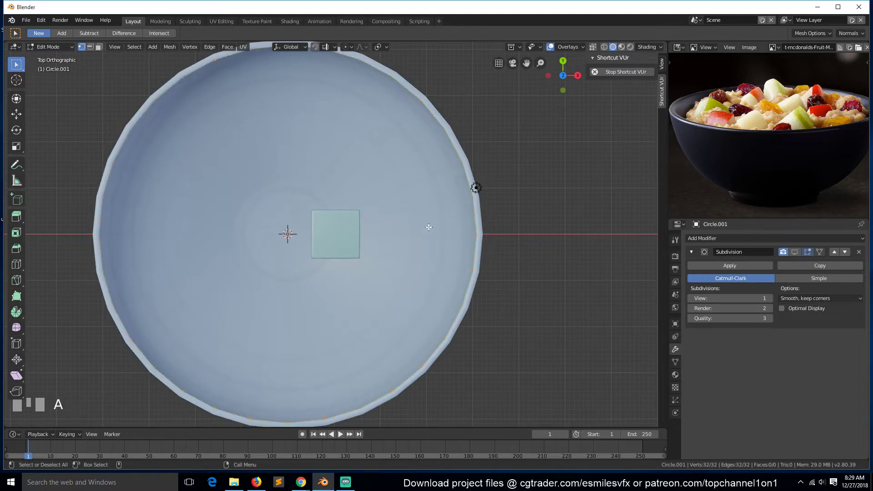
key("f")
key("Tab")
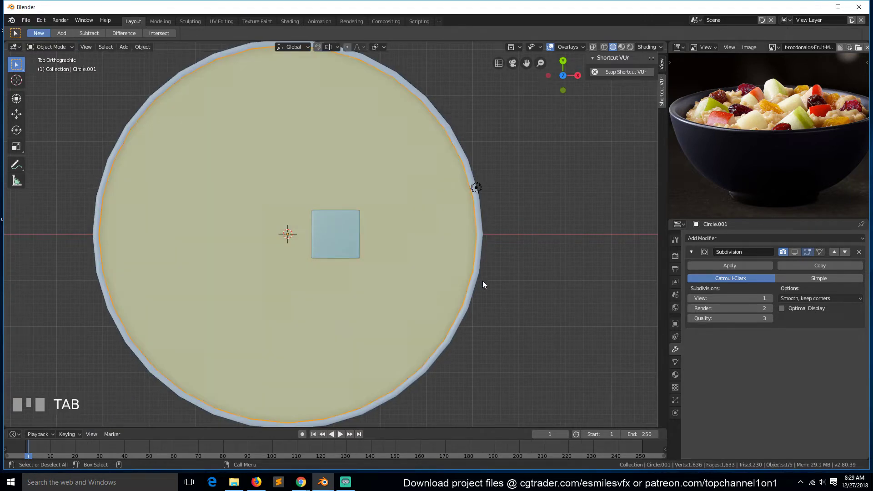
Check the filled disc from an angle and isolate it in local view in Object Mode
key("grave")
middle_click_drag(482, 280, 433, 242)
key("Tab")
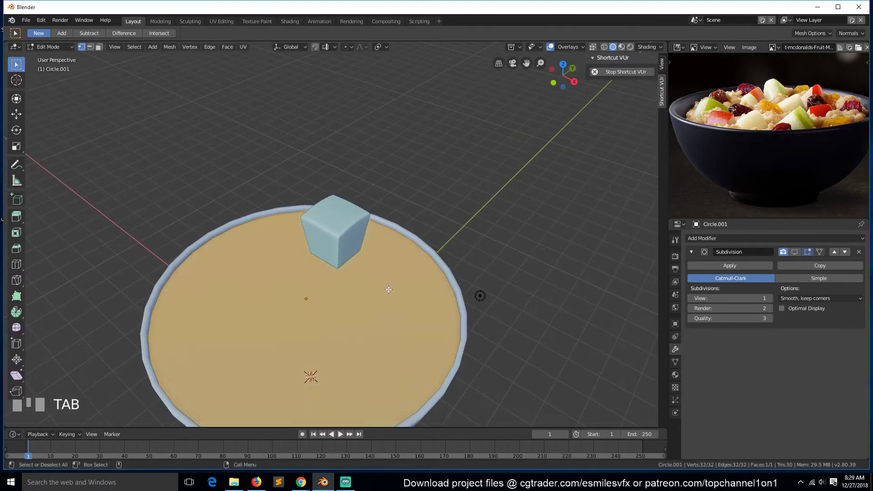
right_click(385, 275)
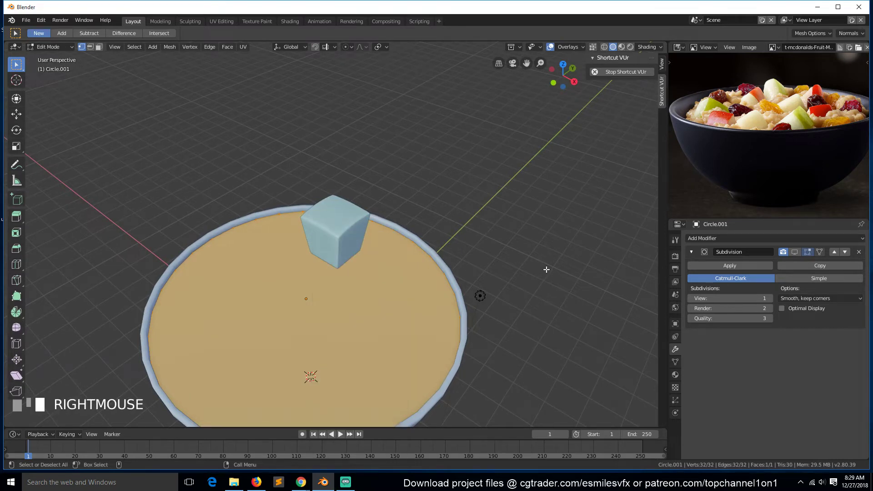
key("Tab")
key("KP_Divide")
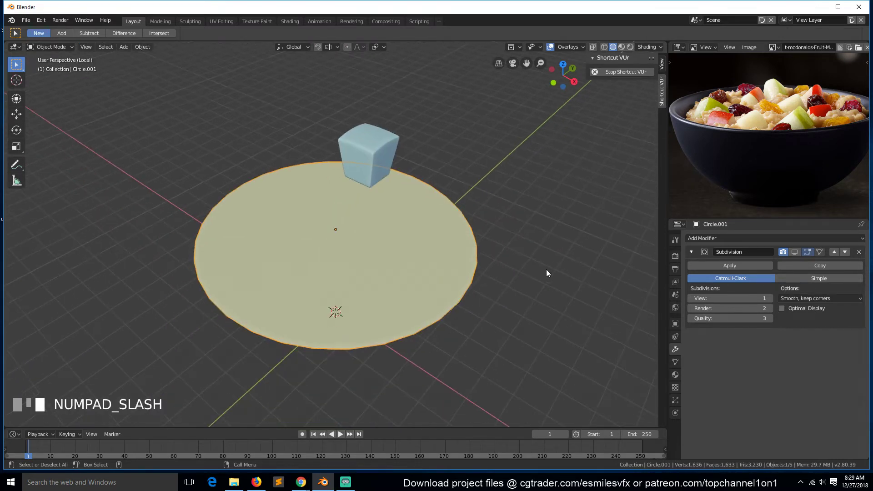
Inset the disc's face four times toward the centre to create concentric rings of faces
key("KP_7")
key("Tab")
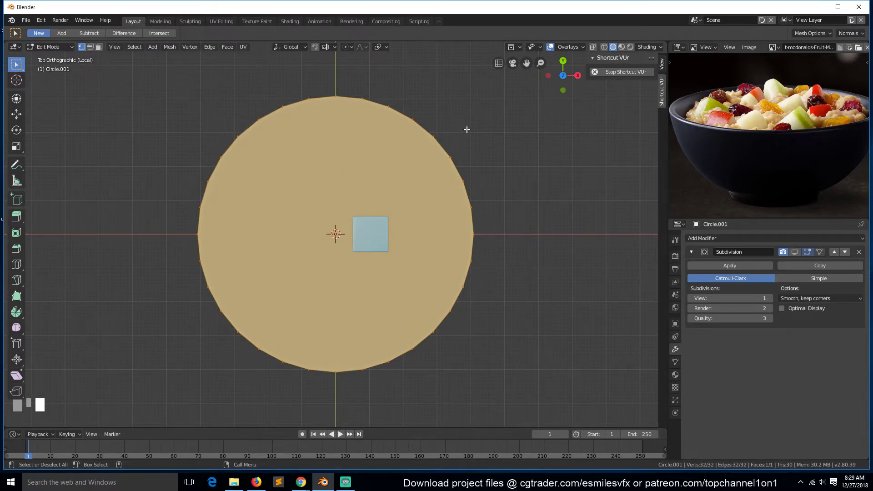
key("i")
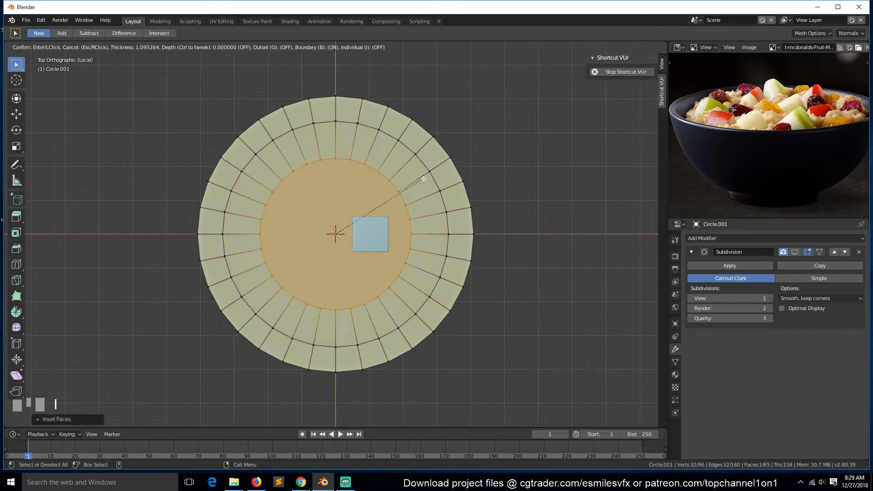
left_click(381, 214)
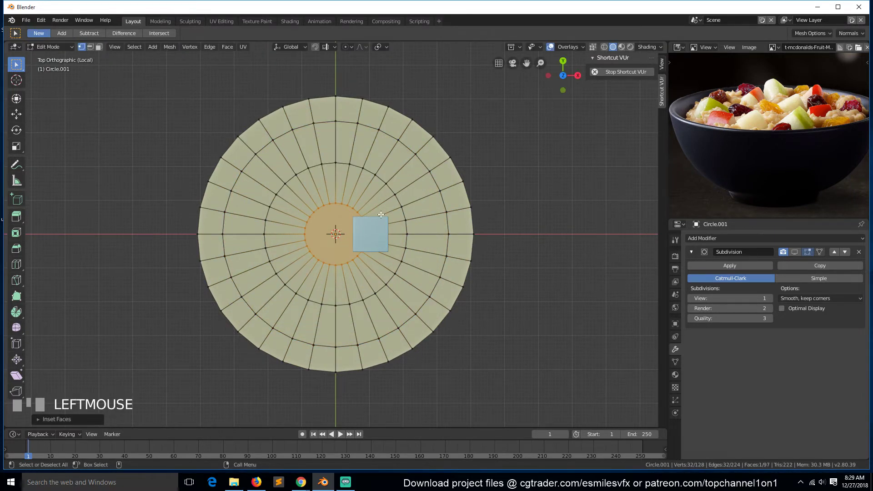
key("i")
left_click(358, 246)
key("Tab")
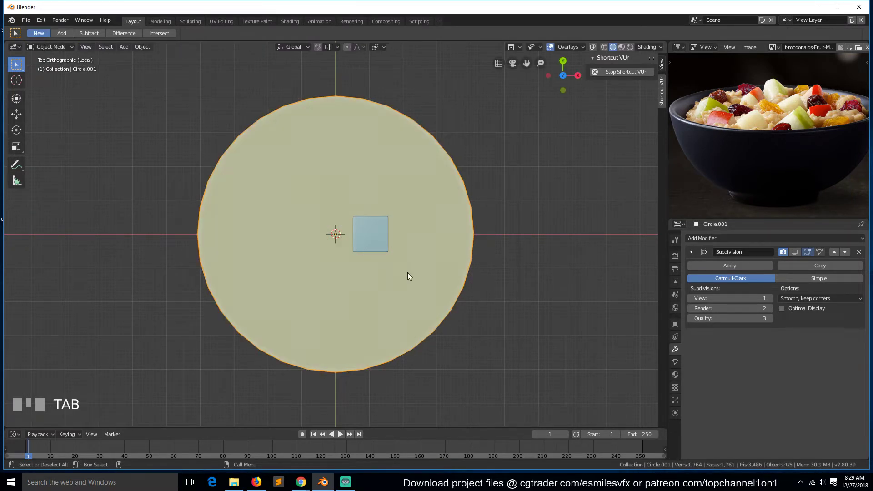
Add a Displace modifier to the disc and create a new texture for it
key("grave")
scroll(412, 289, "up", 1)
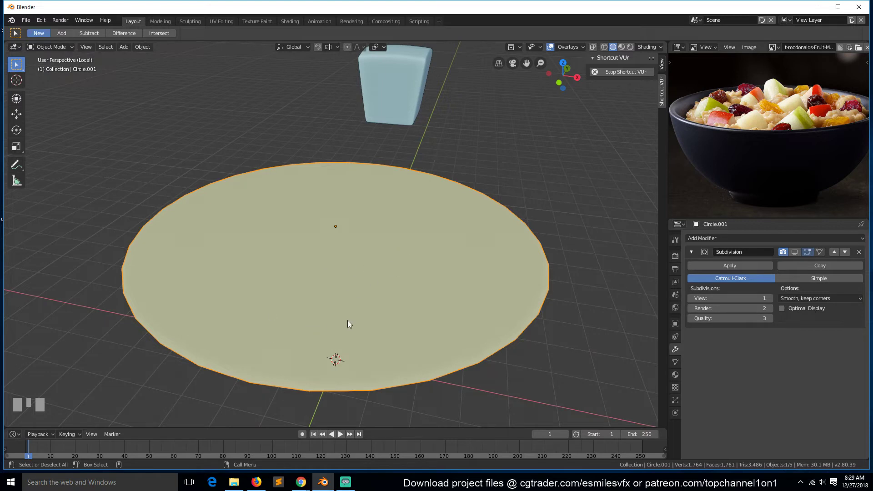
key("Tab")
key("Tab")
key("grave")
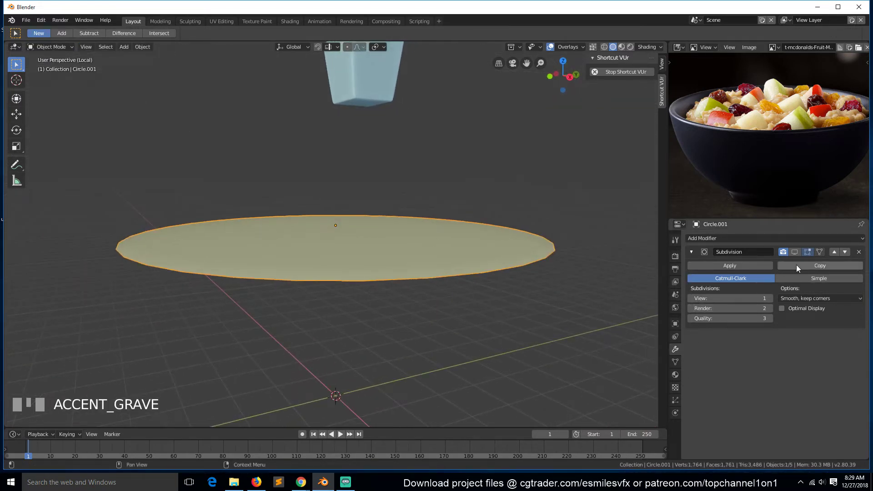
left_click(816, 237)
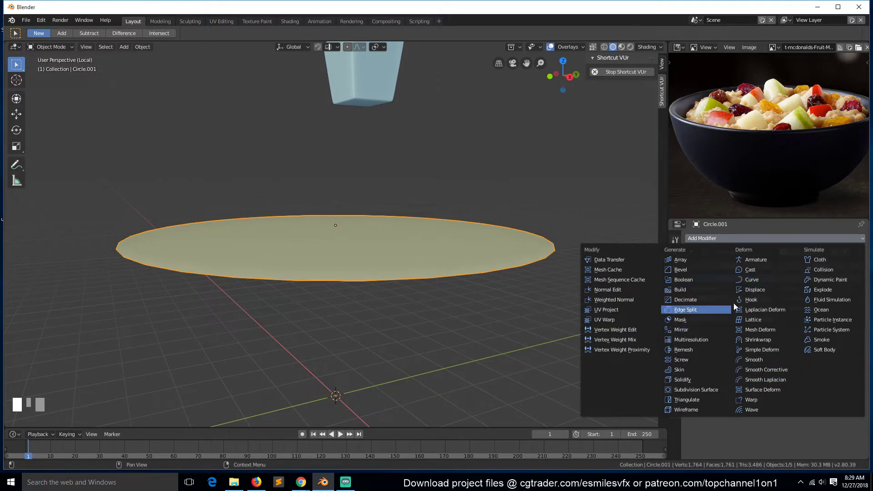
left_click(770, 289)
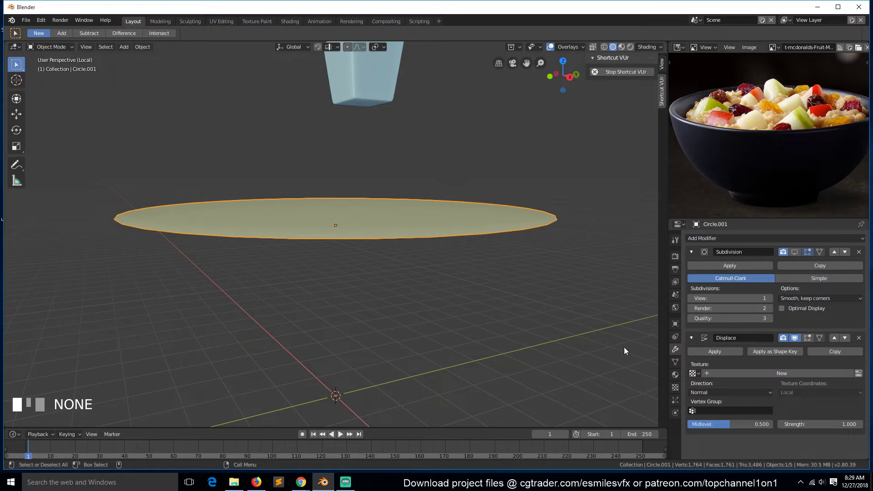
left_click(793, 373)
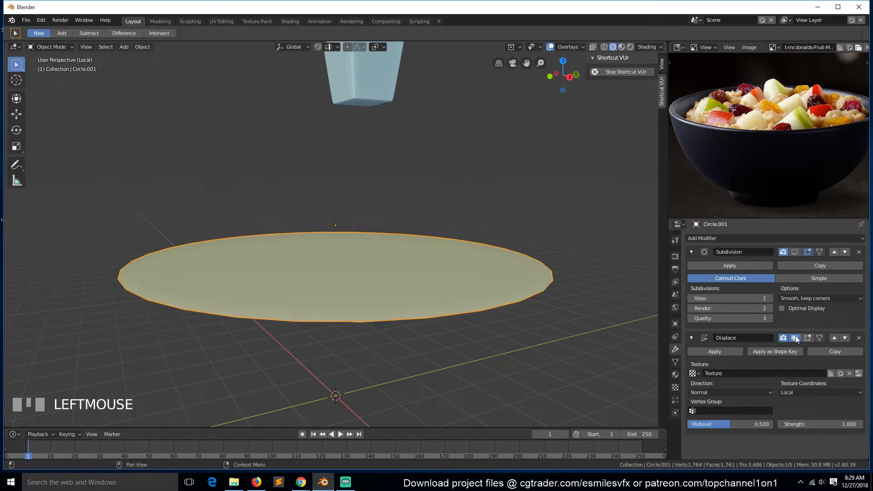
Set the displacement texture's type to Noise and inspect the displaced surface from above
left_click(857, 375)
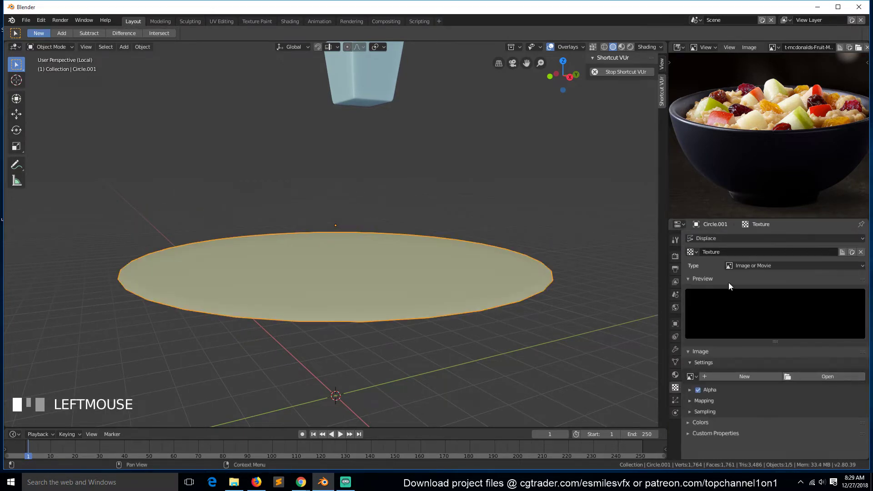
left_click(749, 265)
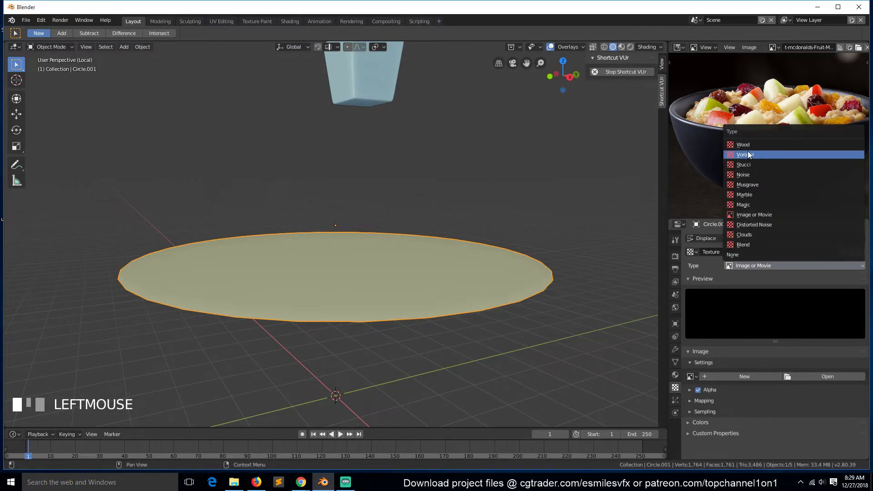
left_click(758, 175)
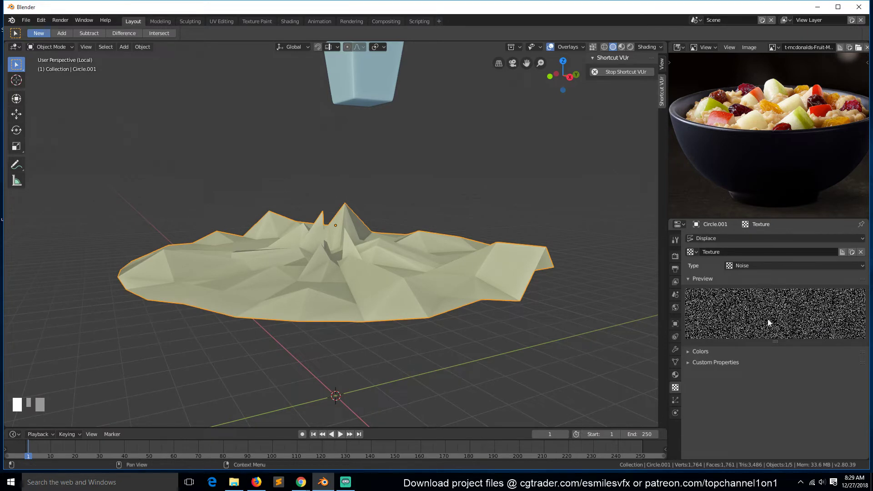
key("grave")
middle_click_drag(424, 287, 449, 323)
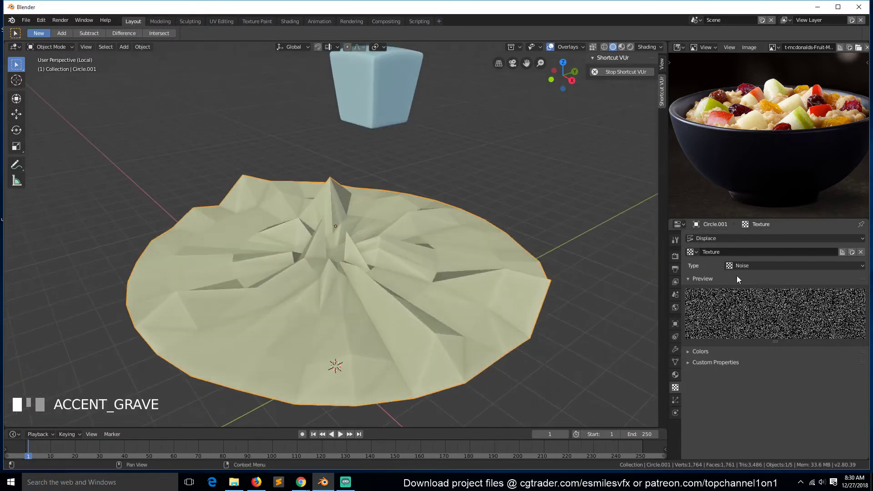
left_click(746, 266)
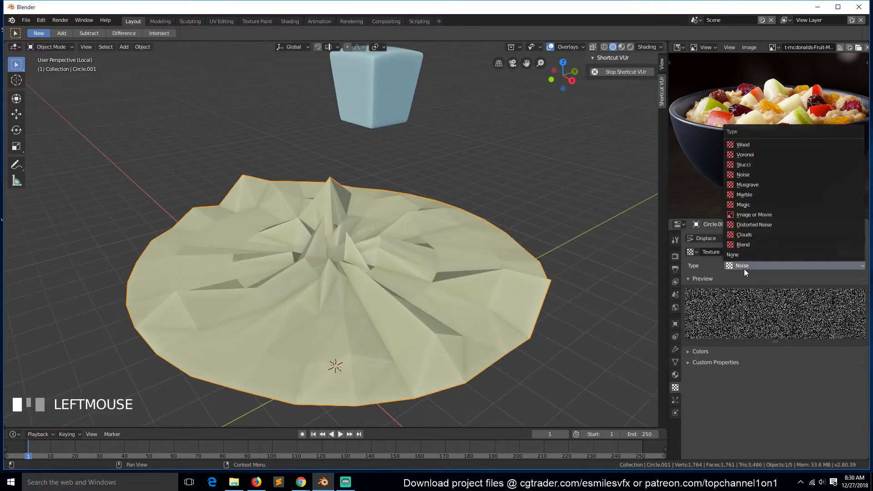
left_click(750, 176)
left_click(427, 337)
Examine the disc's ring layout from above in Edit Mode, sampling a middle-ring face, and view the displaced surface at an angle
key("KP_7")
key("Tab")
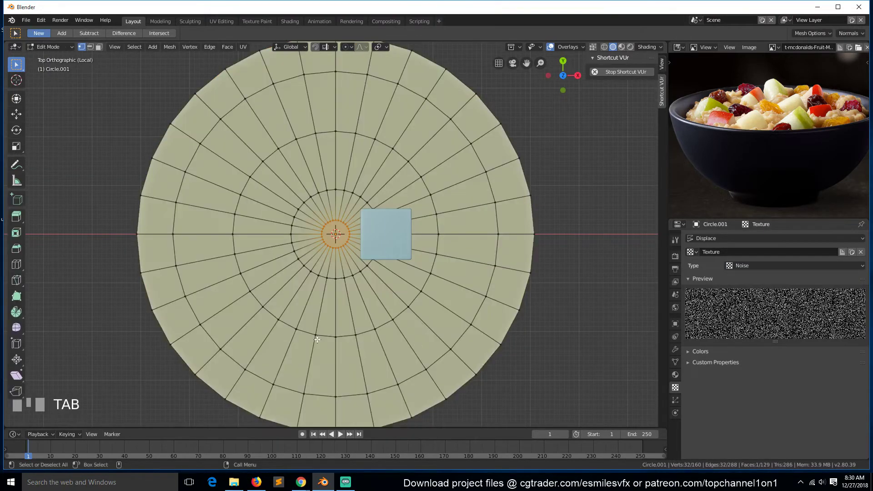
left_click(345, 187, "alt")
left_click(368, 144)
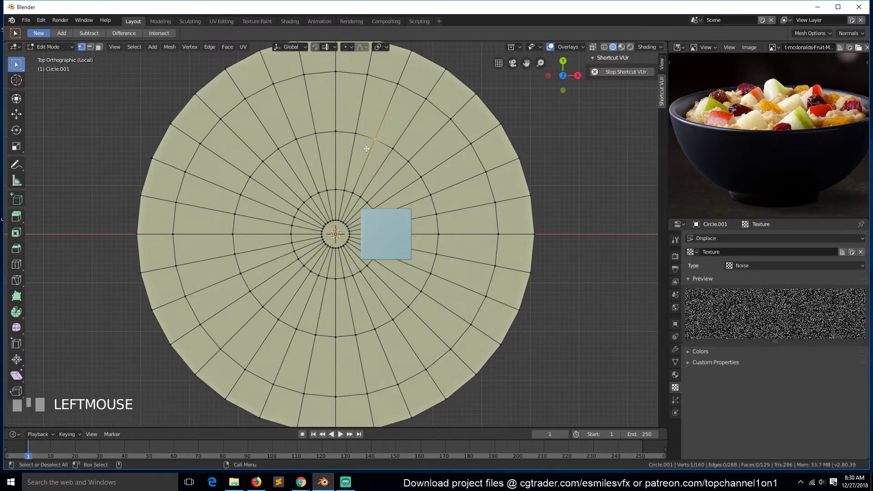
key("3")
left_click(366, 161)
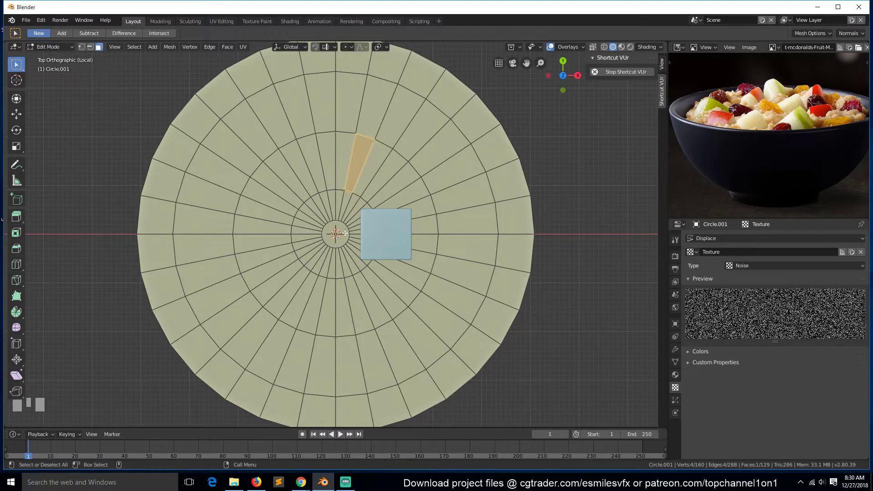
key("Tab")
key("grave")
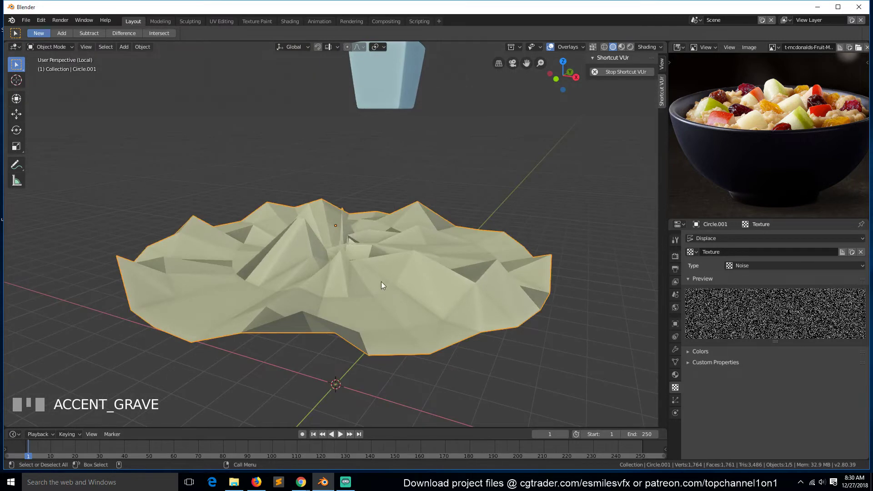
Compare the disc's outer, middle and innermost ring faces from above in Edit Mode and inspect the displaced surface in Object Mode
key("KP_7")
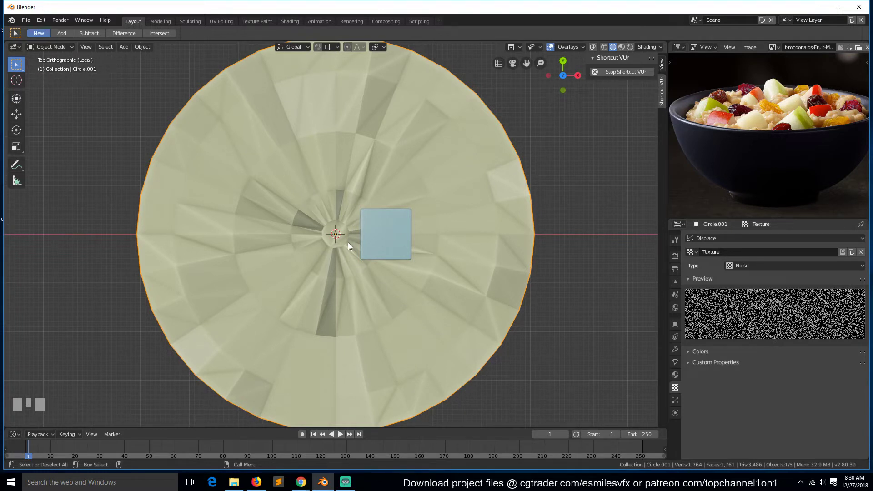
key("Tab")
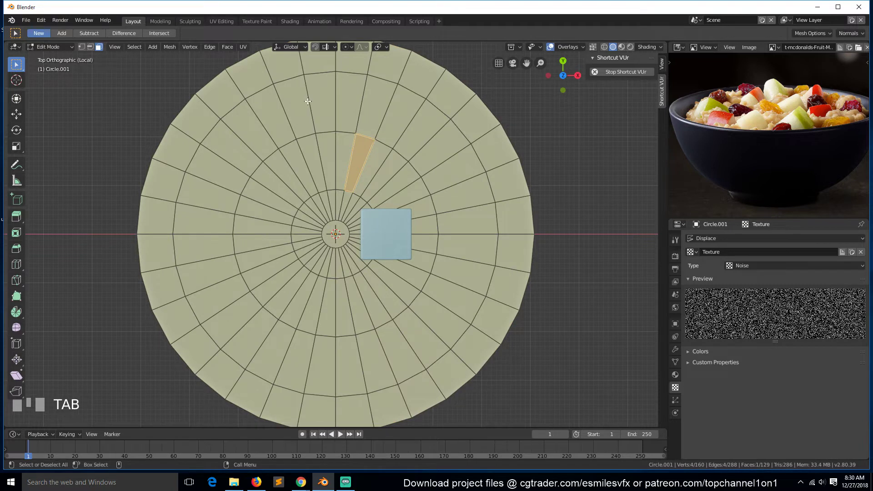
left_click(300, 100)
left_click(306, 62, "alt")
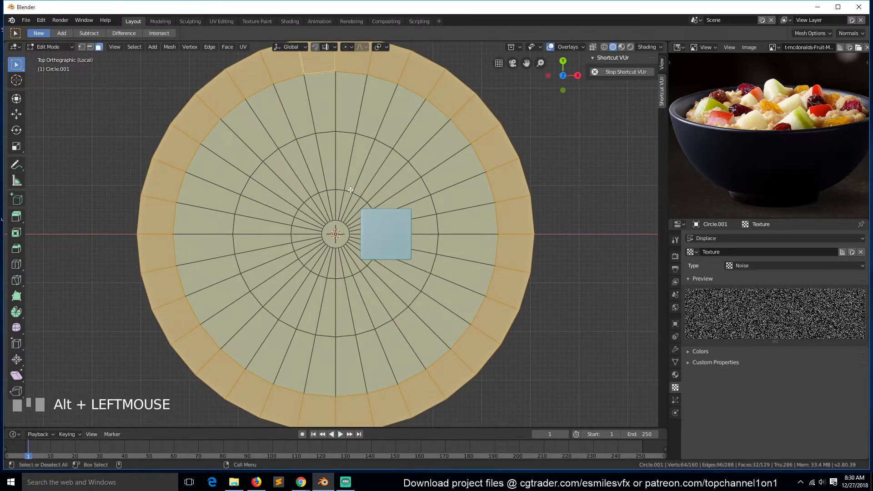
left_click(411, 103)
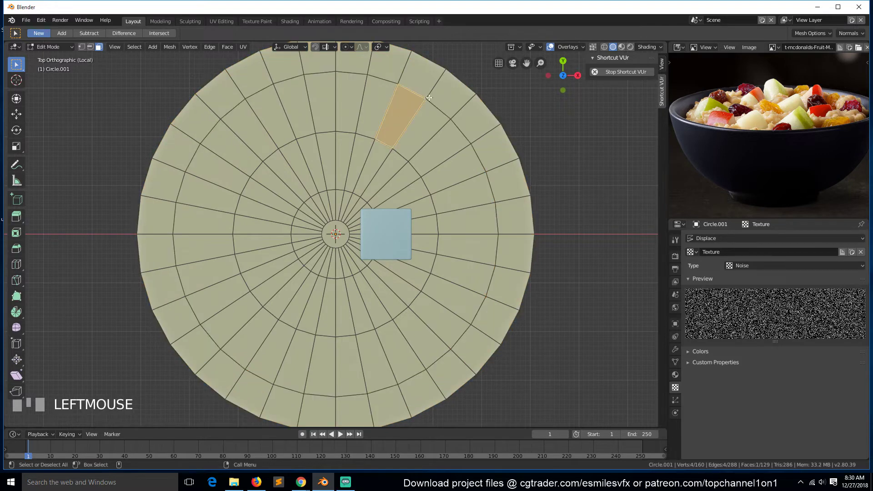
left_click(425, 77)
left_click(455, 104)
left_click(470, 126)
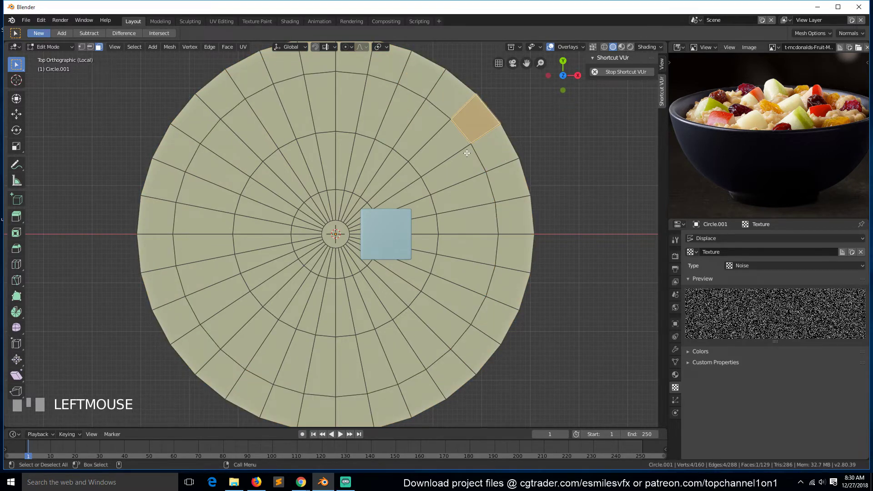
left_click(339, 196)
left_click(356, 226)
left_click(357, 238)
left_click(349, 254)
left_click(337, 263)
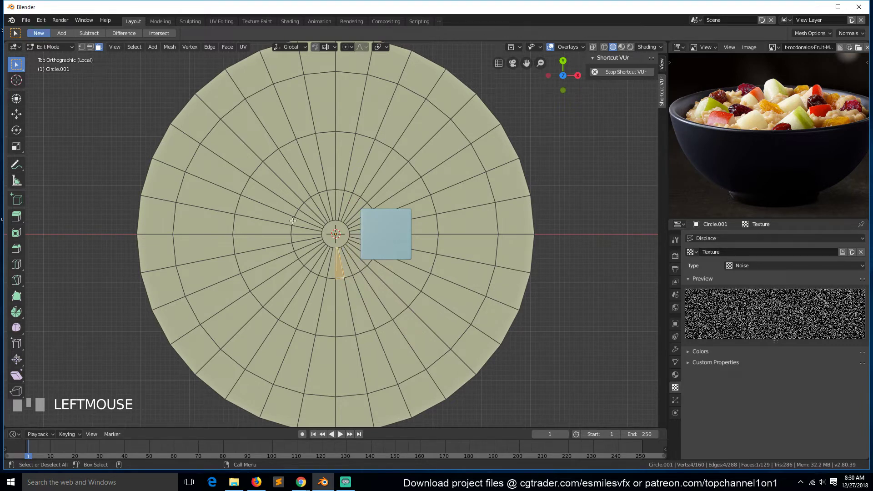
left_click(270, 212)
left_click(308, 229)
key("Tab")
key("grave")
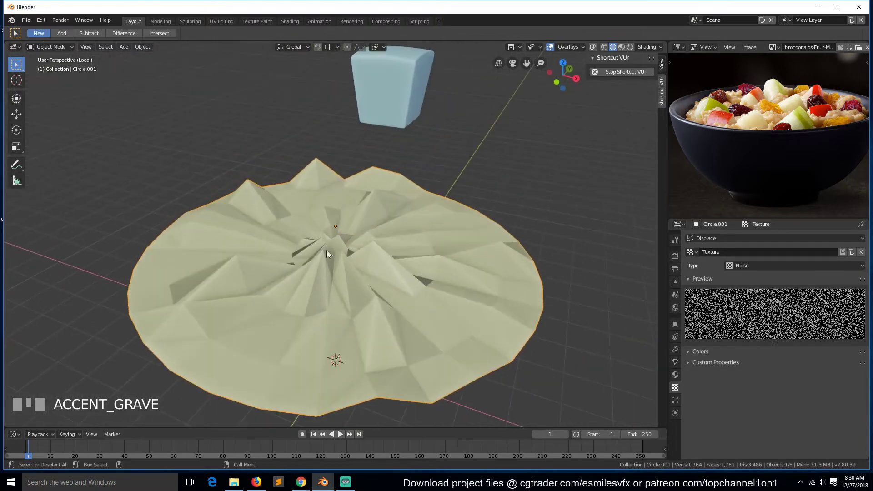
Expand the noise texture's Colors settings and compare the disc's base mesh with its displaced surface from above
left_click(689, 352)
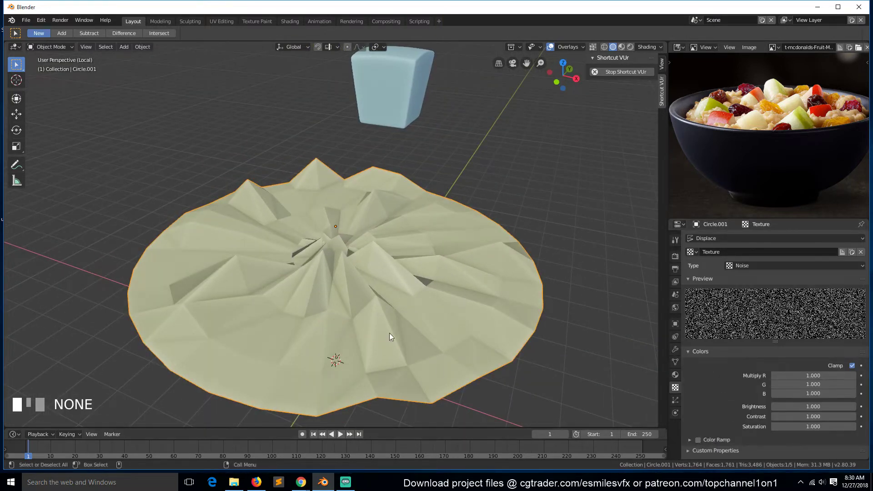
key("KP_7")
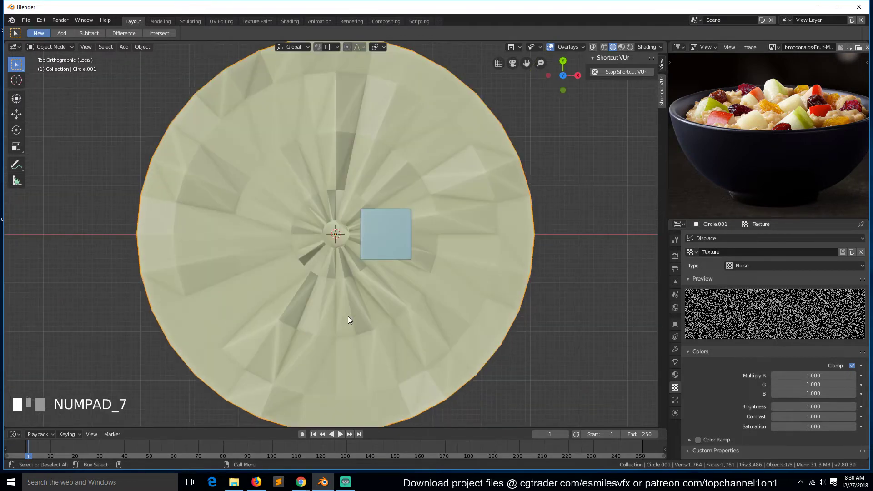
key("Tab")
scroll(258, 173, "down", 2)
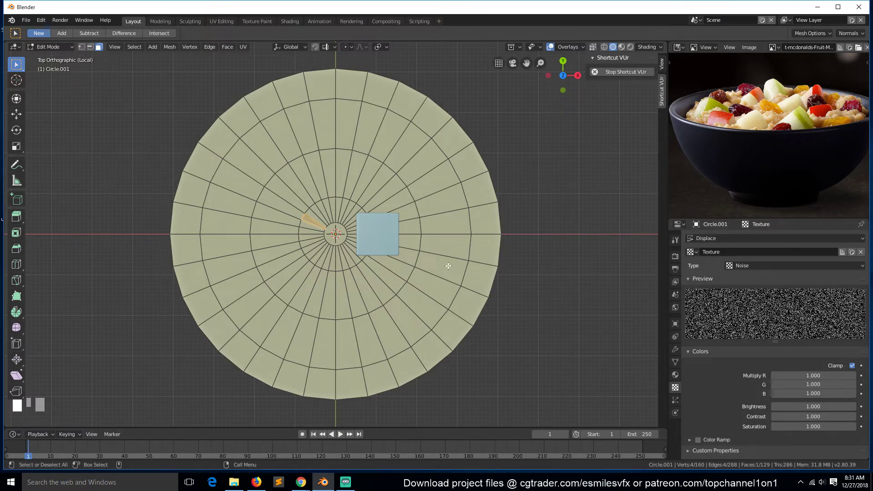
key("Tab")
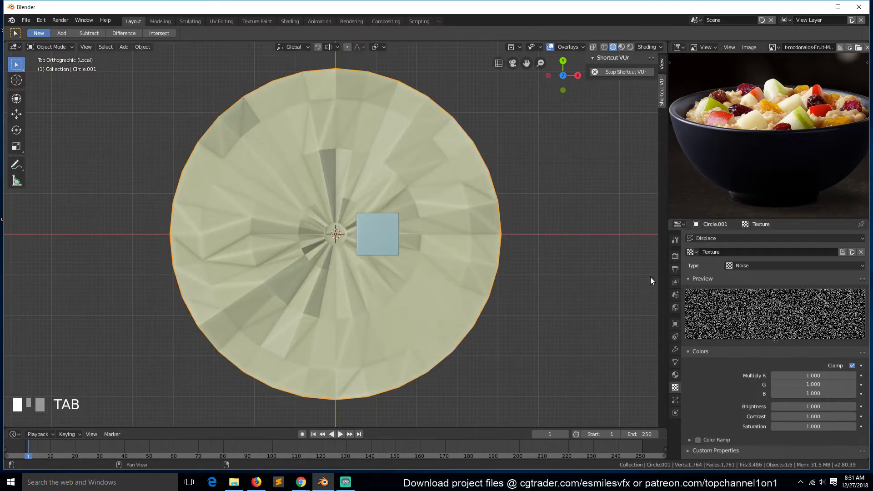
key("Tab")
key("Tab")
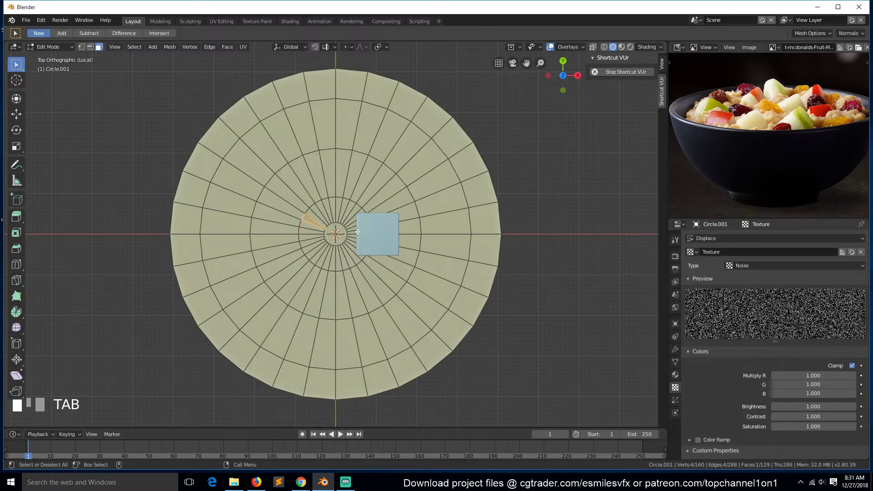
key("Tab")
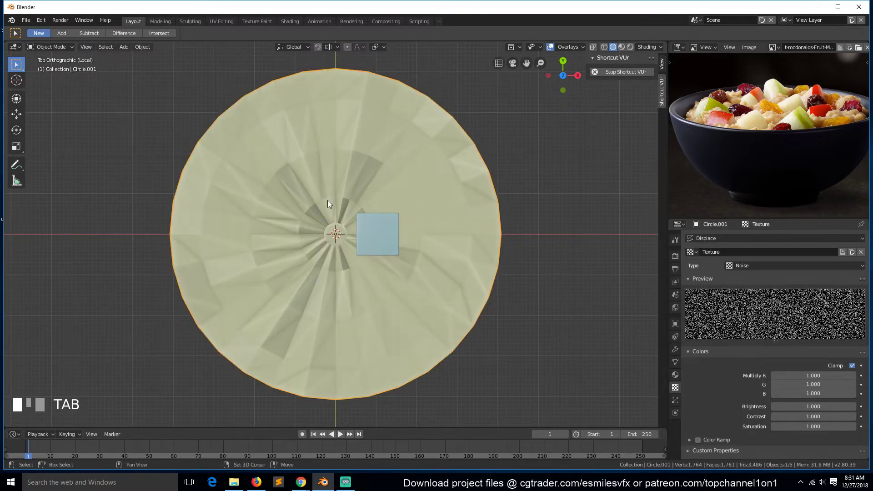
Add a plane at the disc's centre and scale it up until it extends beyond the disc on all sides
key("shift+a")
mouse_move(327, 201)
left_click(367, 200)
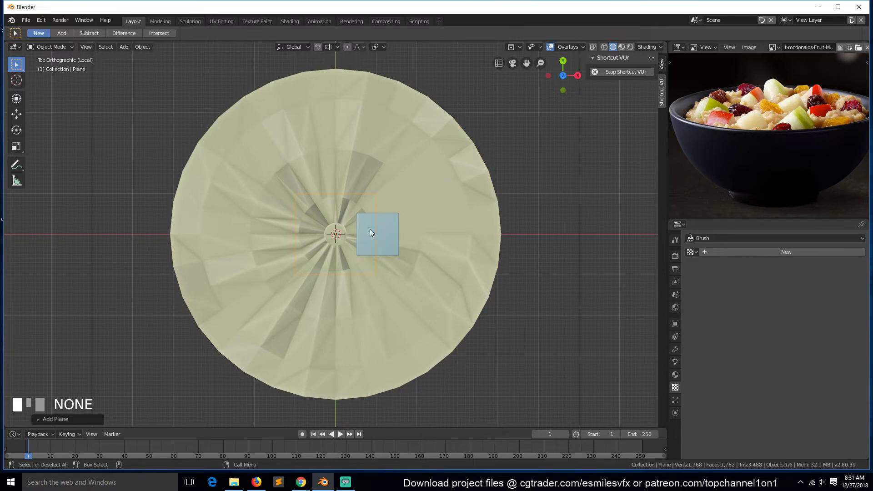
key("s")
left_click(512, 315)
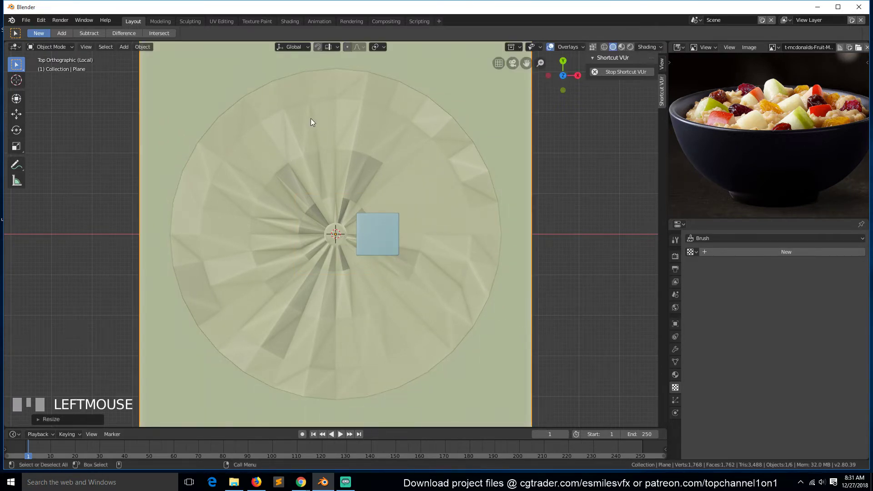
scroll(250, 124, "down", 2)
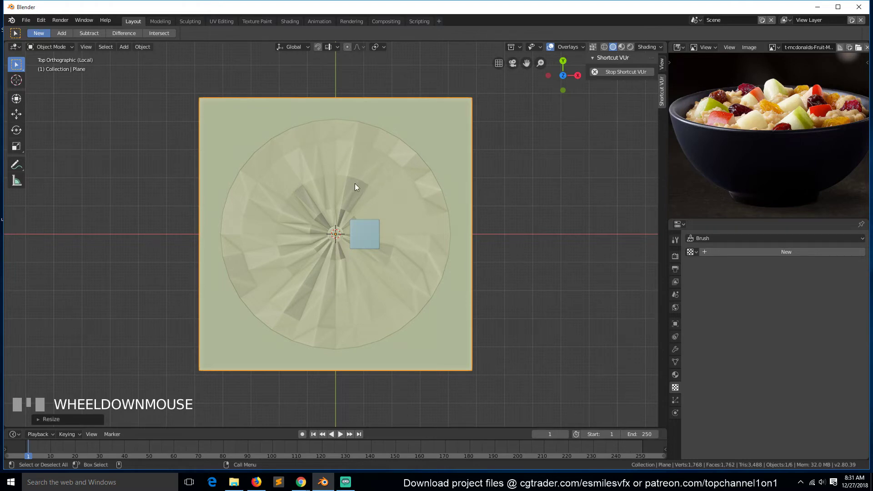
Subdivide the plane in Edit Mode with 10 cuts, using wireframe display to see the grid
key("Tab")
right_click(254, 112)
left_click(255, 112)
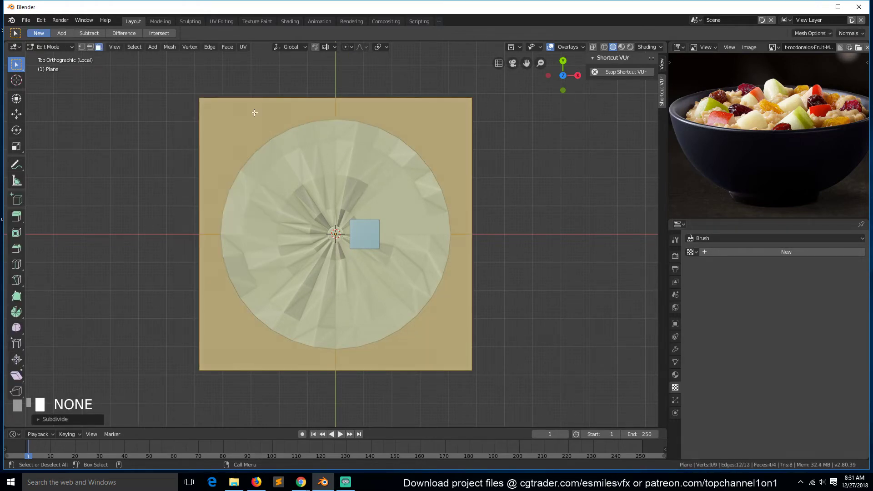
key("z")
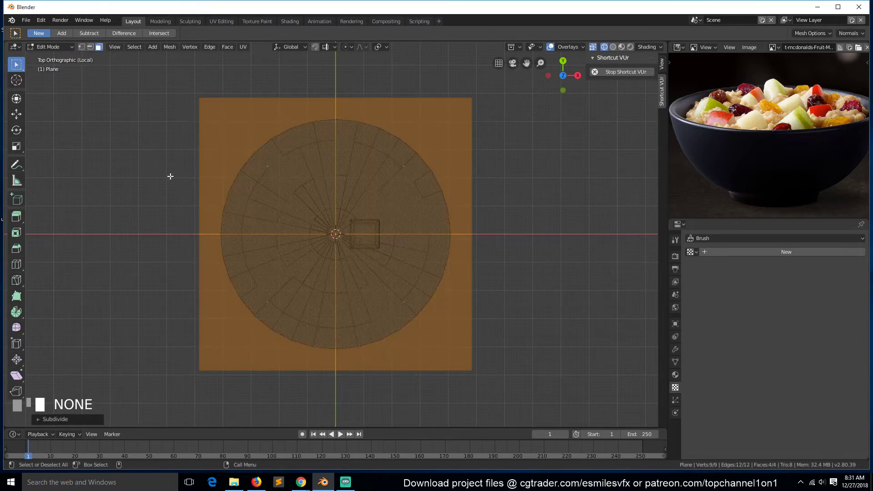
left_click(55, 419)
left_click_drag(151, 356, 178, 357)
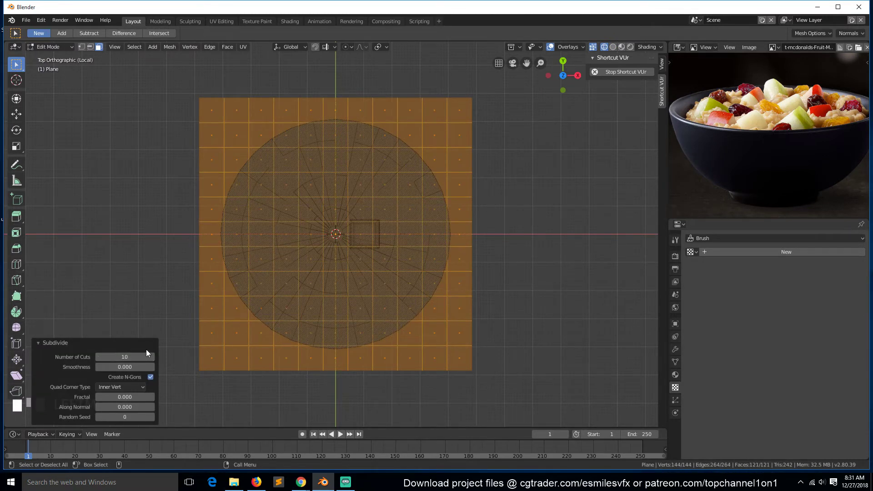
Subdivide the plane's grid again with 1 cut and return to Object Mode in solid shading
key("Tab")
key("Tab")
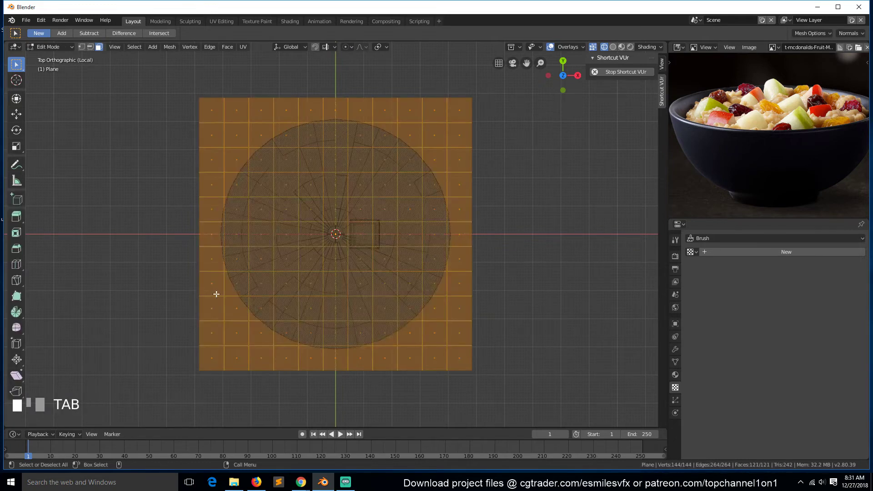
right_click(224, 300)
left_click(225, 299)
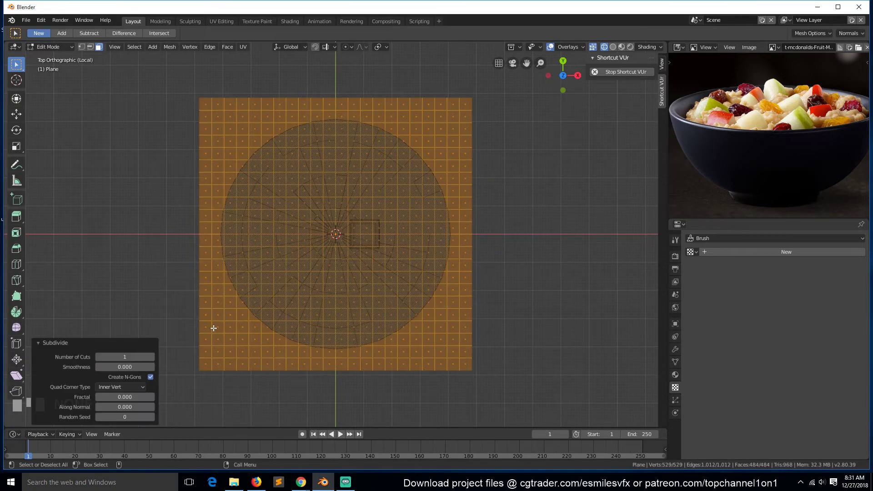
key("Tab")
key("z")
left_click(313, 338)
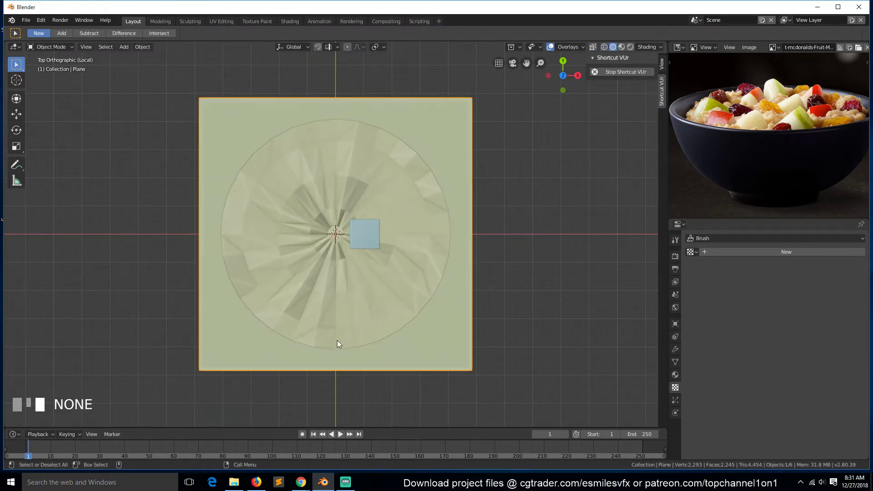
Select the disc and remove its Subdivision and Displace modifiers
mouse_move(337, 344)
middle_mouse_down()
mouse_move(270, 263)
mouse_move(253, 208)
middle_mouse_up()
left_click(352, 277)
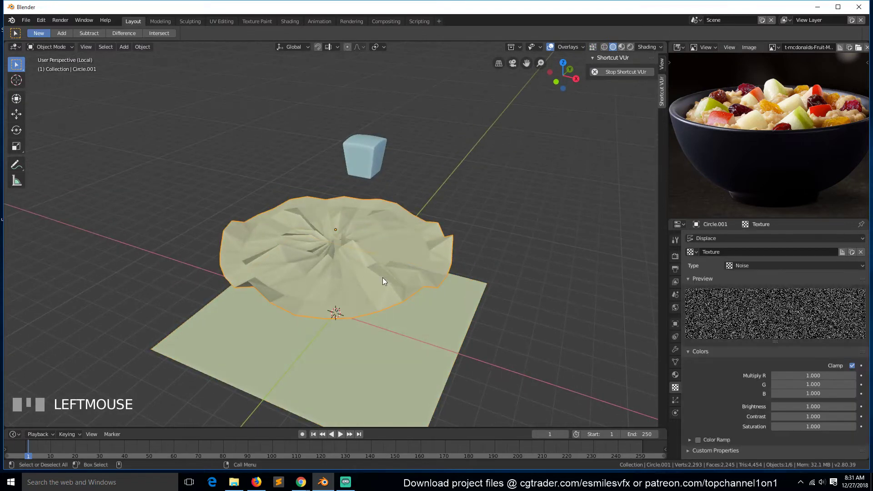
left_click(675, 349)
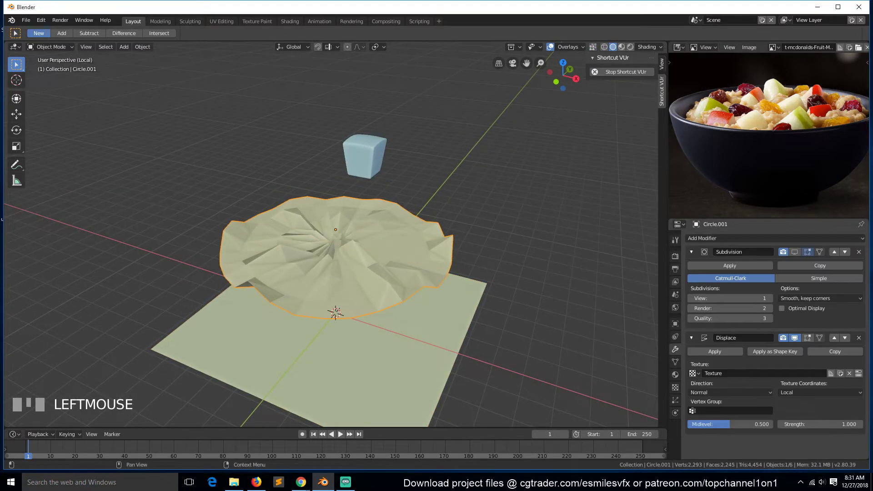
left_click(859, 252)
left_click(859, 252)
Extrude all the disc's faces downward into a solid cylinder that passes through the plane, and check it in Object Mode
key("Tab")
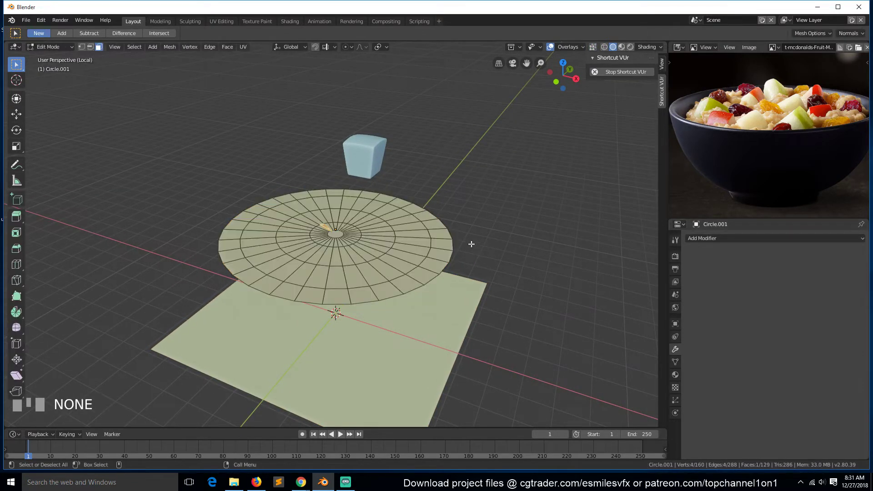
key("a")
key("e")
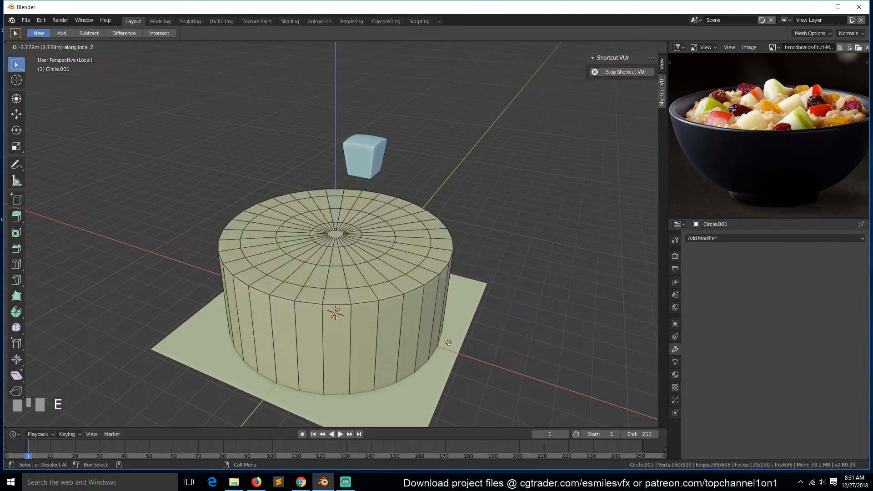
left_click(450, 360)
key("Tab")
key("grave")
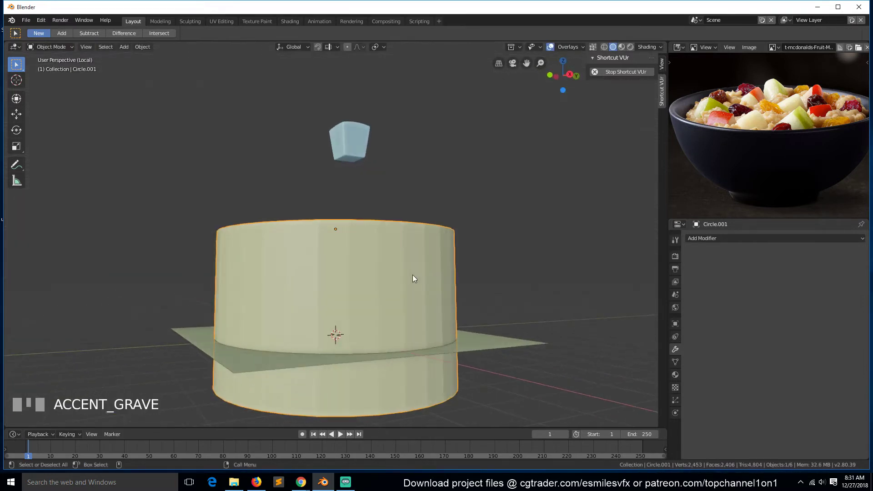
Add a Boolean modifier to the plane set to Intersect with the cylinder (Circle.001) as its object
left_click(492, 348)
left_click(741, 239)
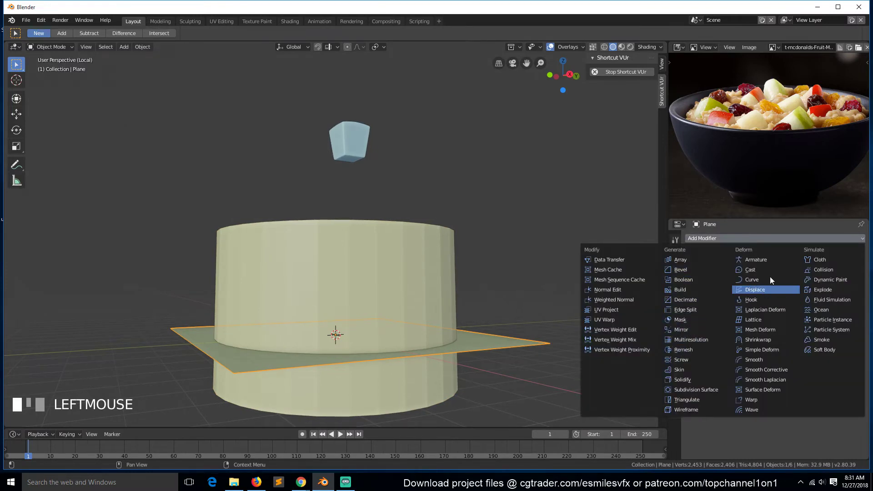
left_click(714, 278)
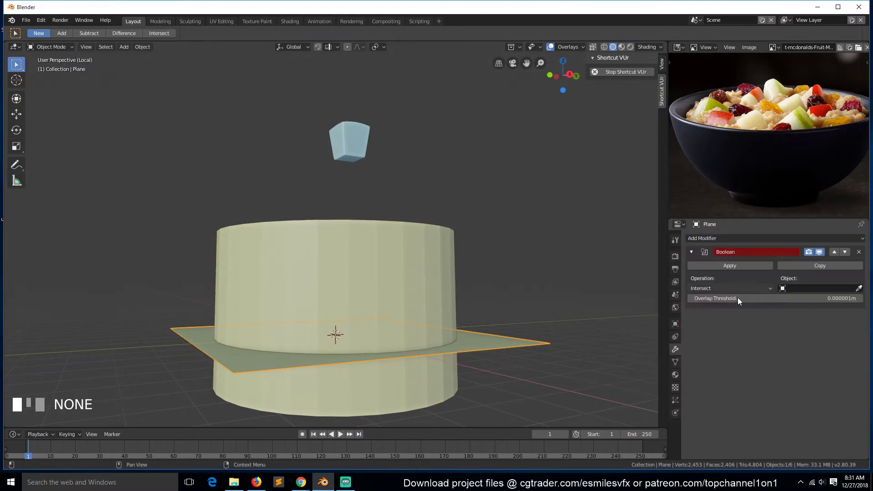
left_click(859, 288)
left_click(383, 233)
middle_click_drag(434, 271, 462, 312)
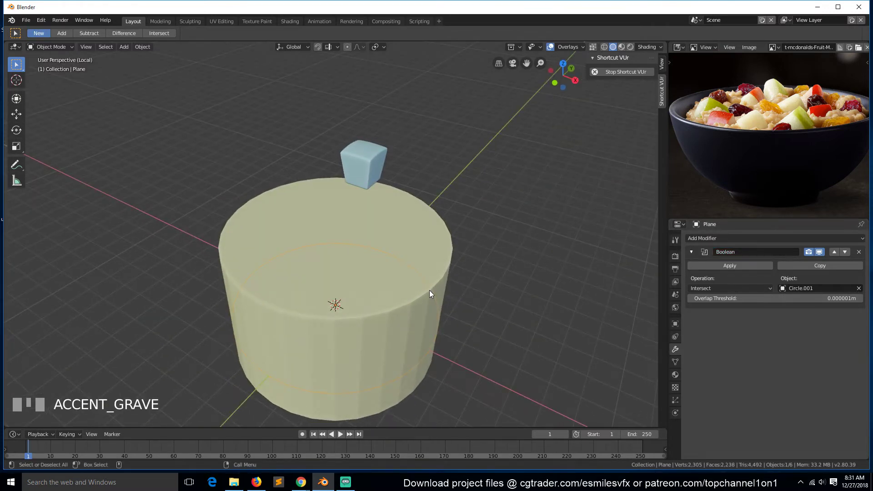
Check the plane's Boolean intersection inside the cylinder in wireframe and return to solid shading
key("z")
left_click(371, 296)
key("z")
left_click(451, 296)
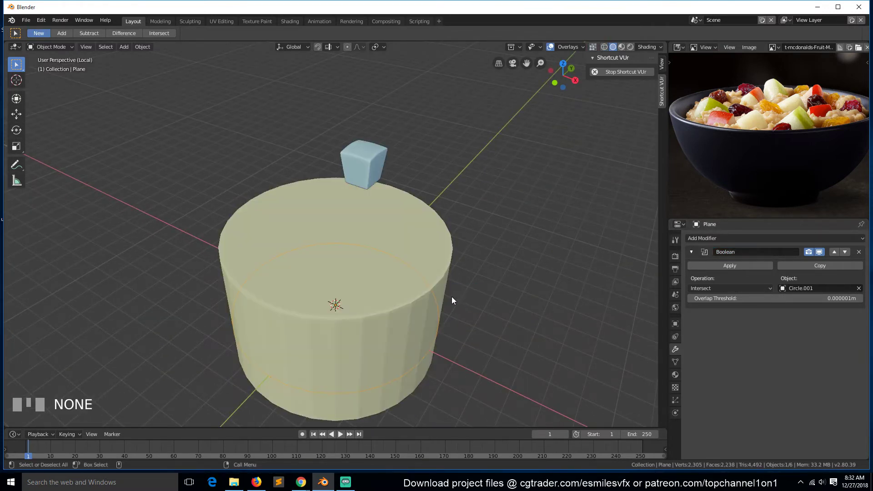
left_click(439, 271)
key("h")
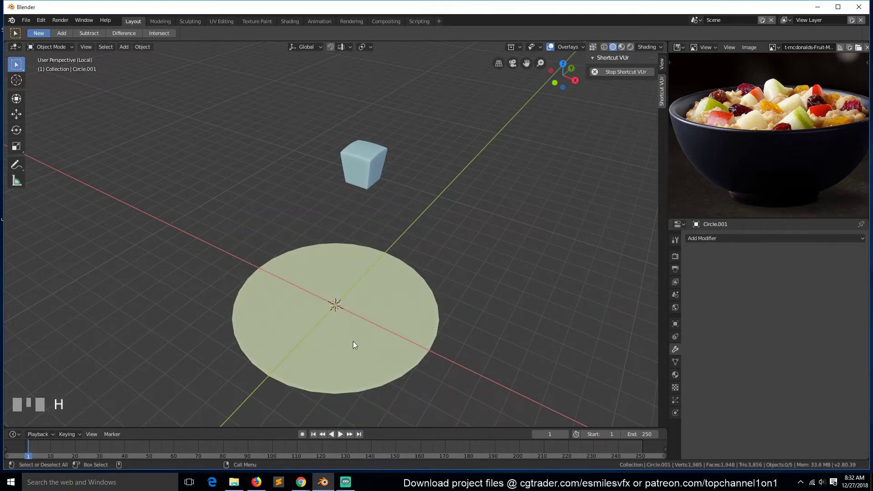
key("ctrl+z")
Display the scene in wireframe and apply the Boolean modifier on the plane
left_click(424, 296)
key("z")
left_click(357, 319)
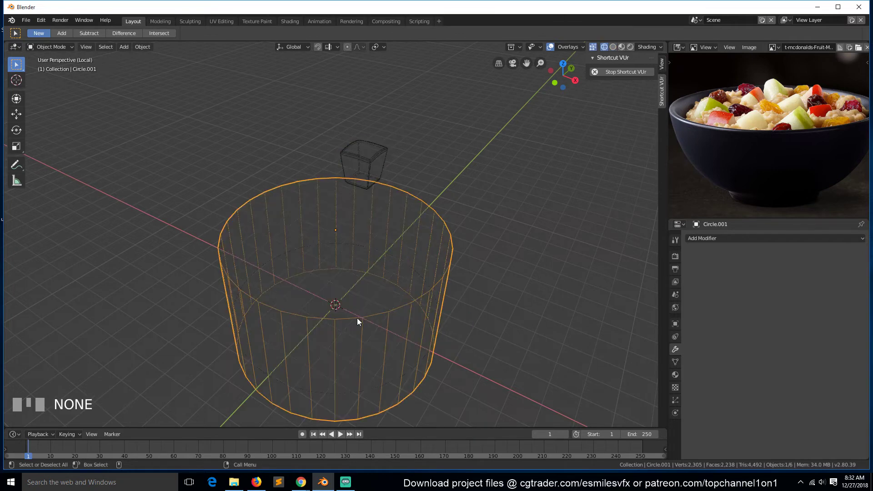
left_click(404, 256)
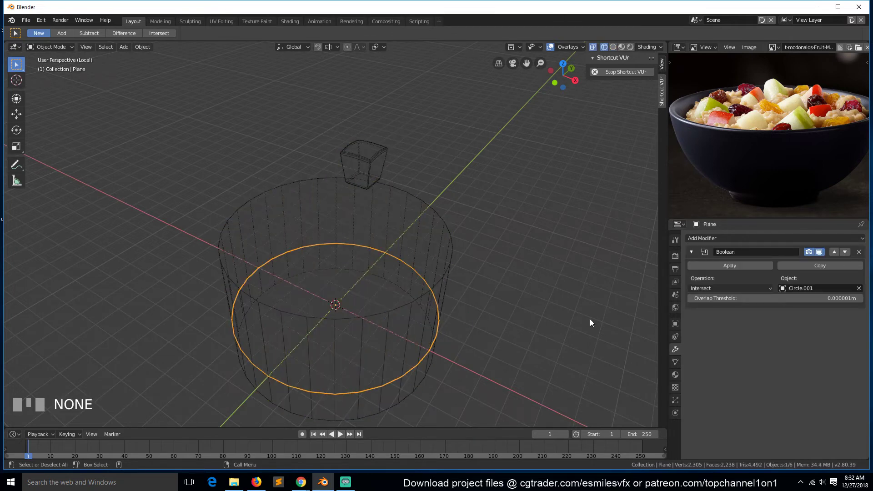
left_click(727, 265)
Delete the cylinder that was used to cut the plane
left_click(451, 213)
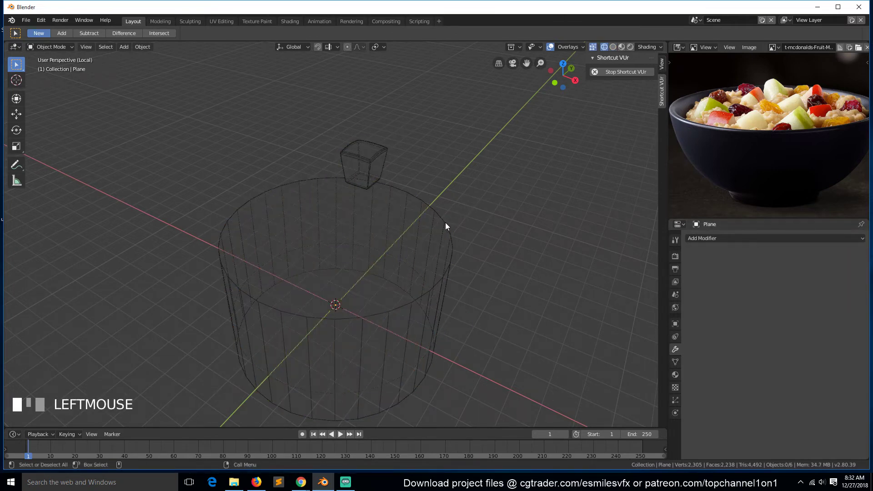
left_click(446, 222)
key("x")
left_click(448, 223)
Examine the cut disc's grid and its rim faces from the top in Edit Mode, and return to solid shading in Object Mode
left_click(404, 263)
key("Tab")
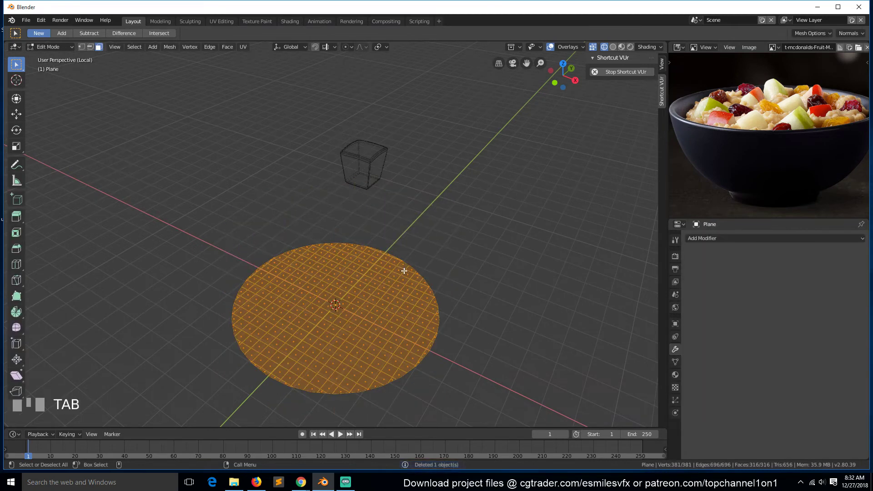
key("KP_7")
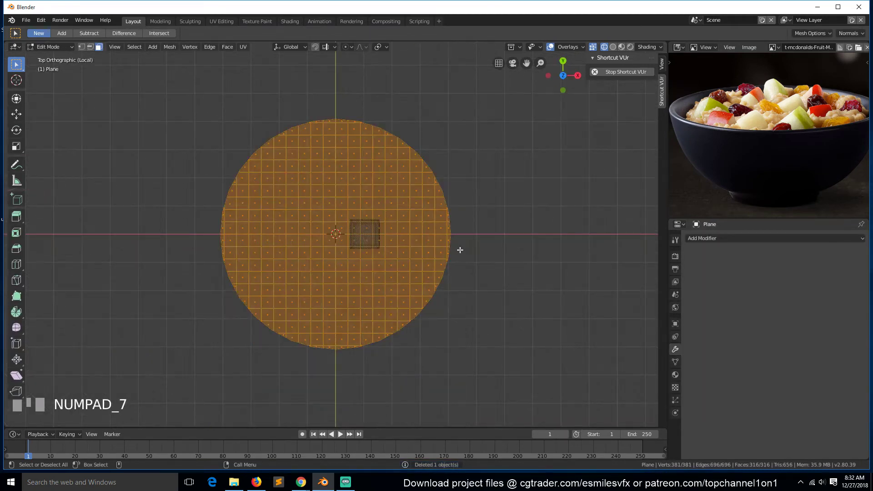
scroll(460, 250, "up", 6)
scroll(387, 245, "down", 6)
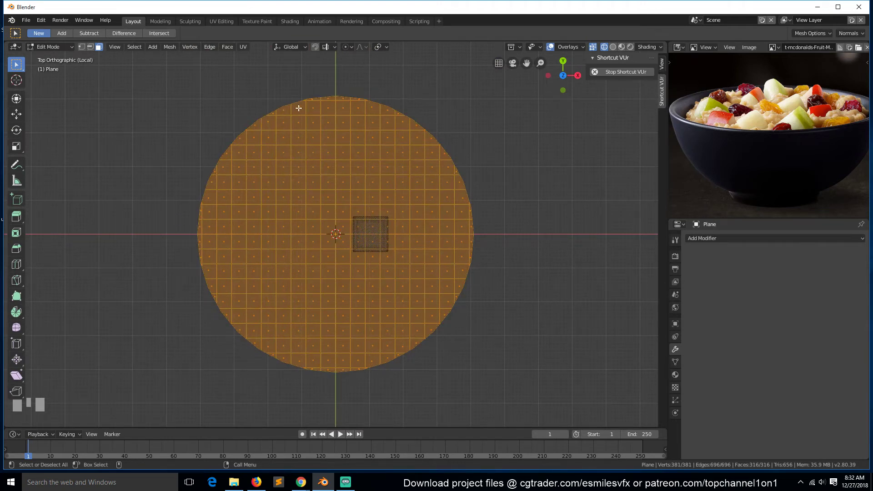
scroll(484, 236, "up", 3)
scroll(484, 244, "down", 2)
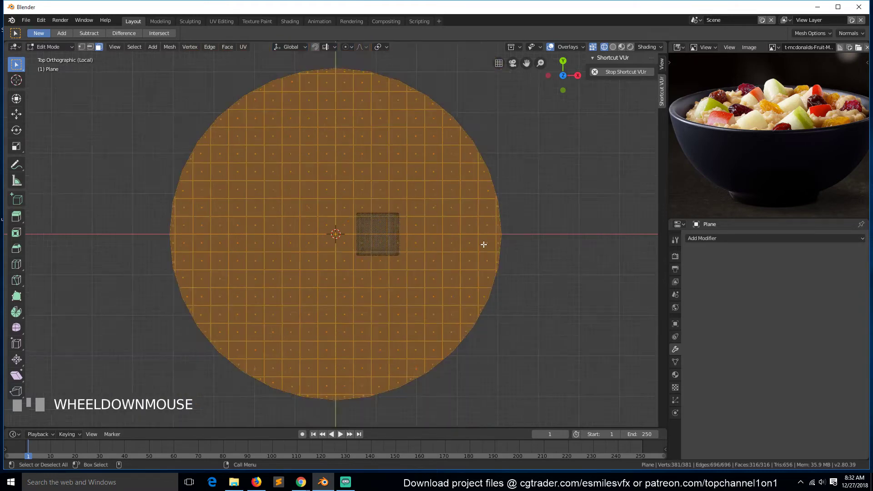
scroll(479, 234, "up", 1)
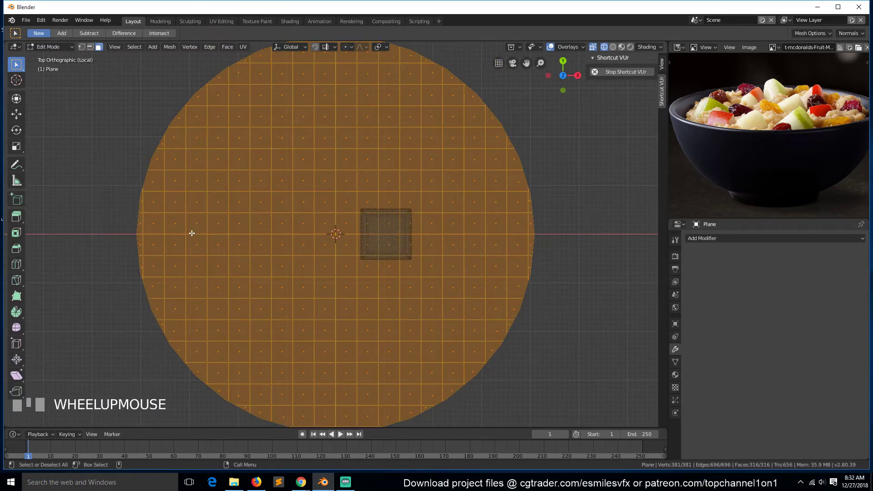
left_click(177, 119)
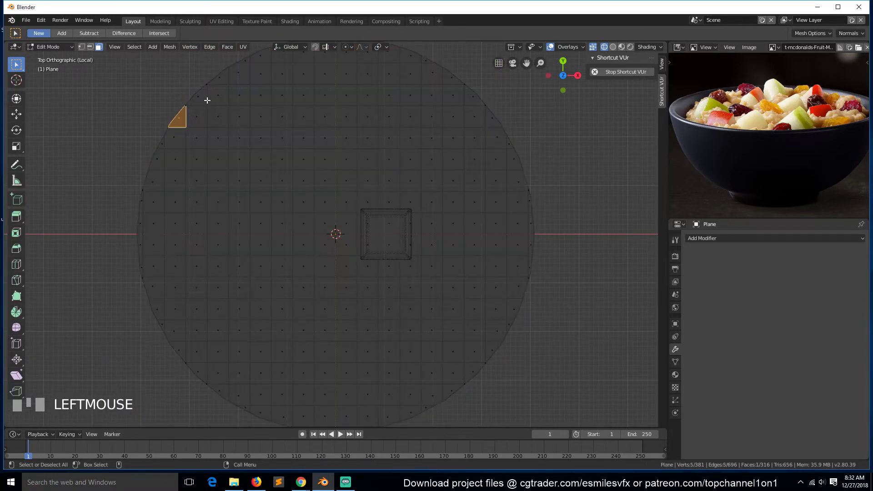
left_click(219, 78)
left_click(248, 60)
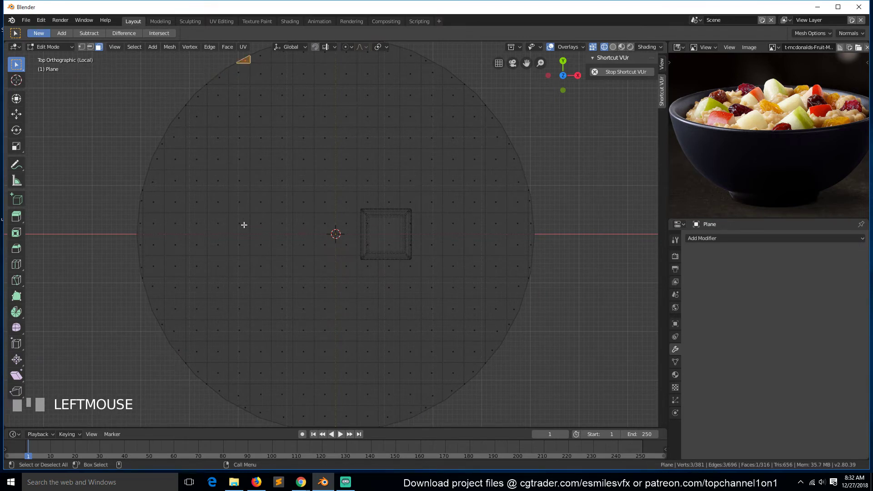
scroll(223, 236, "up", 3)
scroll(304, 254, "down", 5)
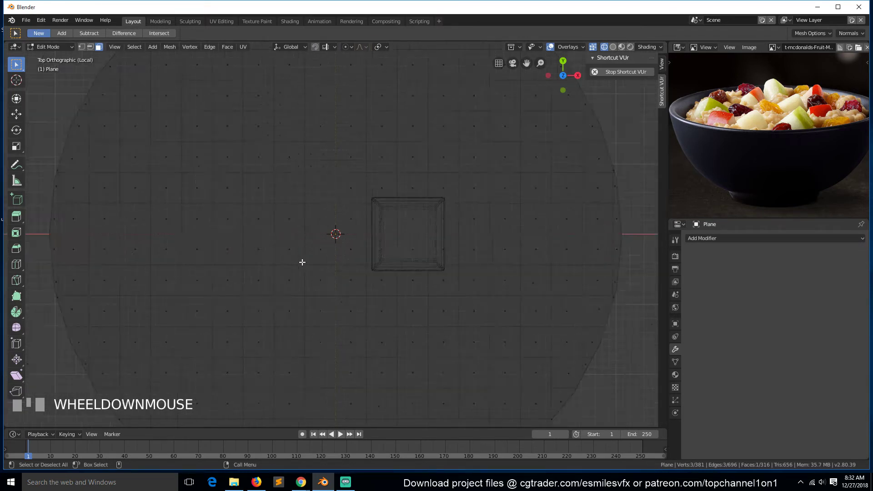
key("Tab")
key("shift+z")
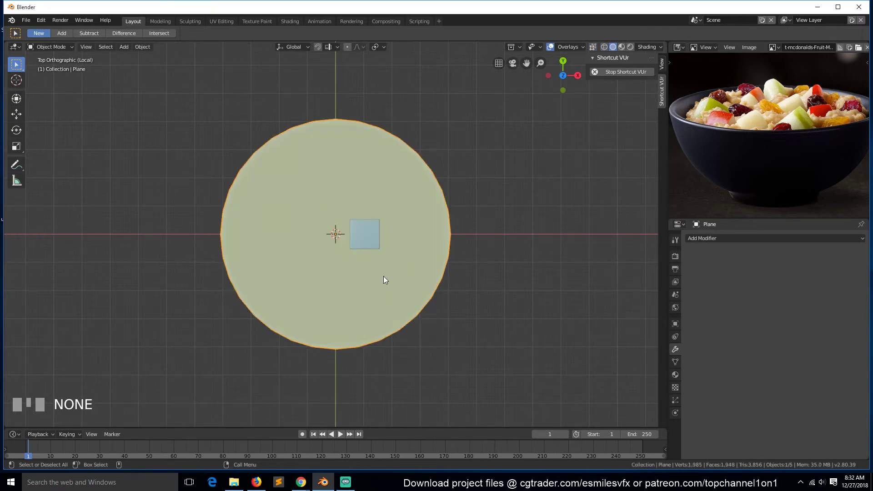
Unhide all hidden objects and leave local view to bring back the bowl around the disc
key("grave")
middle_click_drag(361, 328, 293, 280)
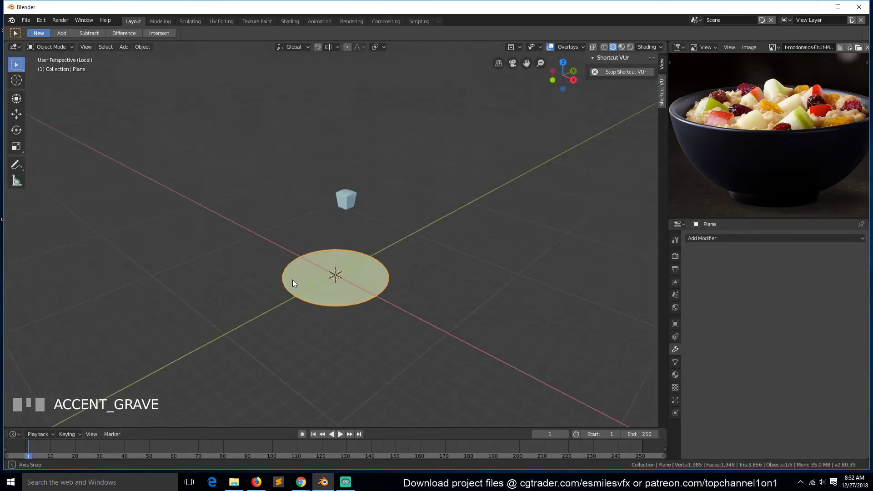
key("alt+h")
key("KP_Divide")
scroll(292, 283, "down", 3)
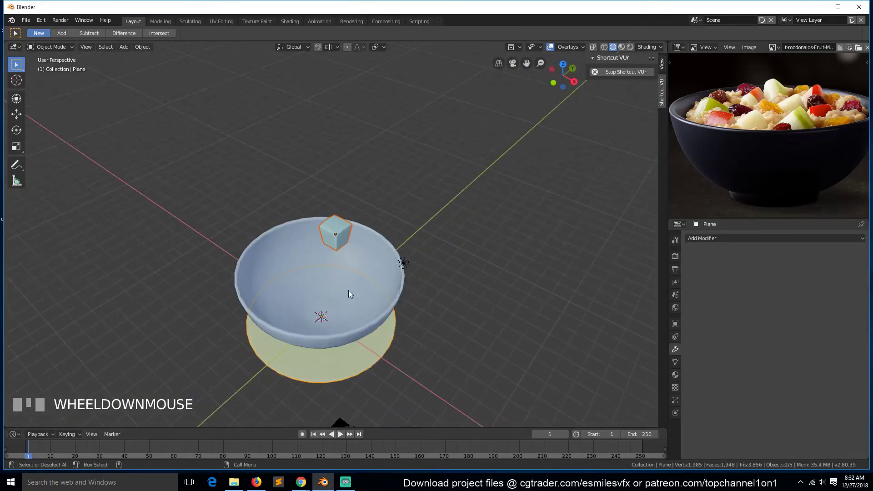
Move the disc up 3.4 m along Z so that it sits just below the bowl's rim
left_click(370, 353)
key("g")
key("z")
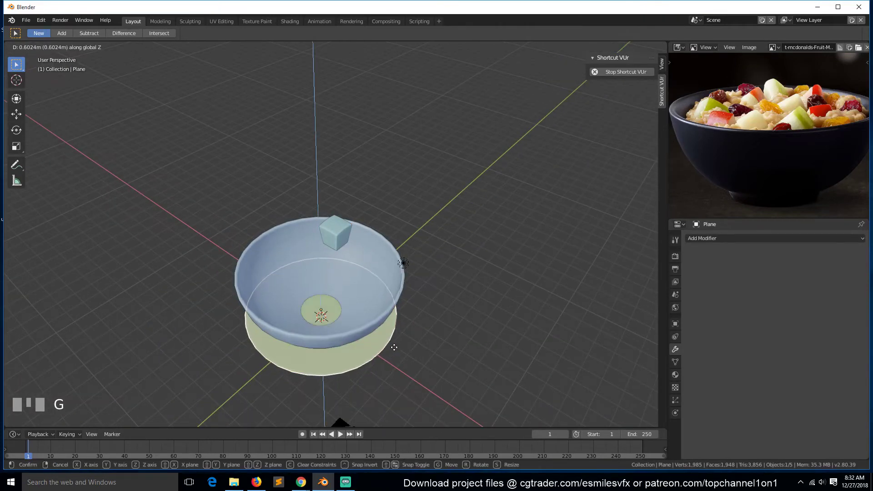
left_click(402, 313)
scroll(402, 312, "up", 3)
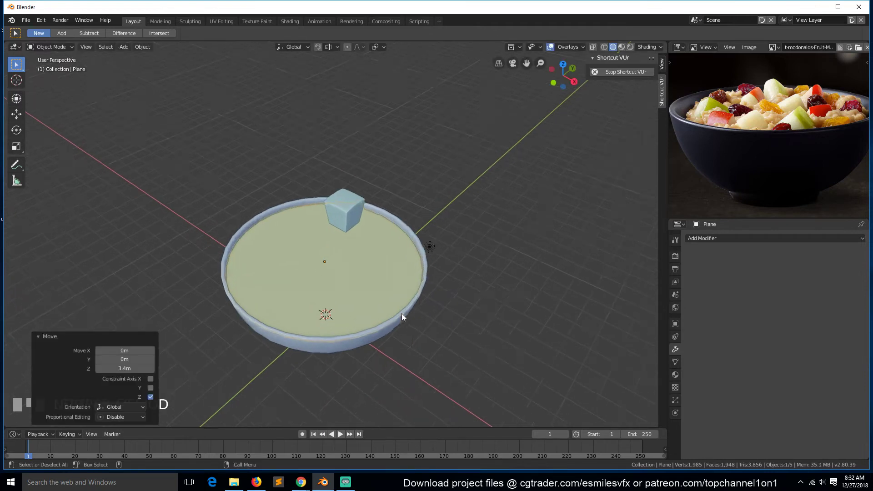
middle_click_drag(407, 312, 380, 284)
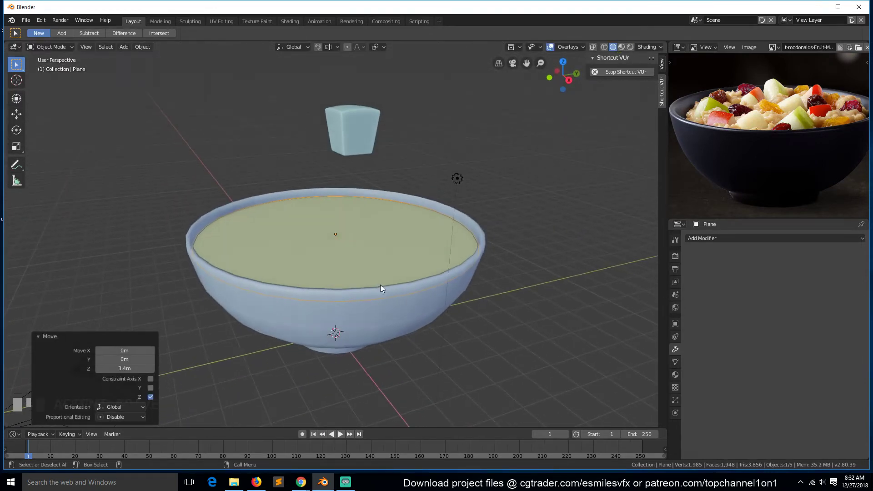
scroll(380, 285, "up", 3)
Start saving the file, create a folder named "oat meal" inside the december folder and sort the folders by date
key("ctrl+s")
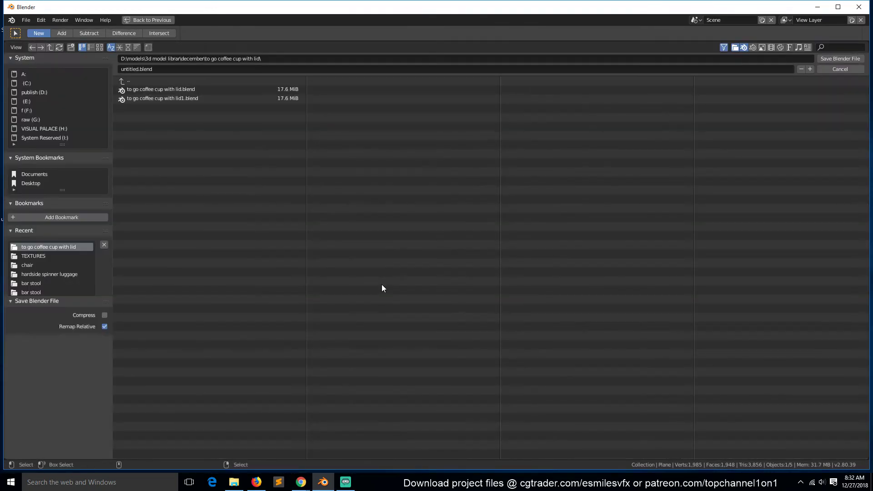
left_click(119, 81)
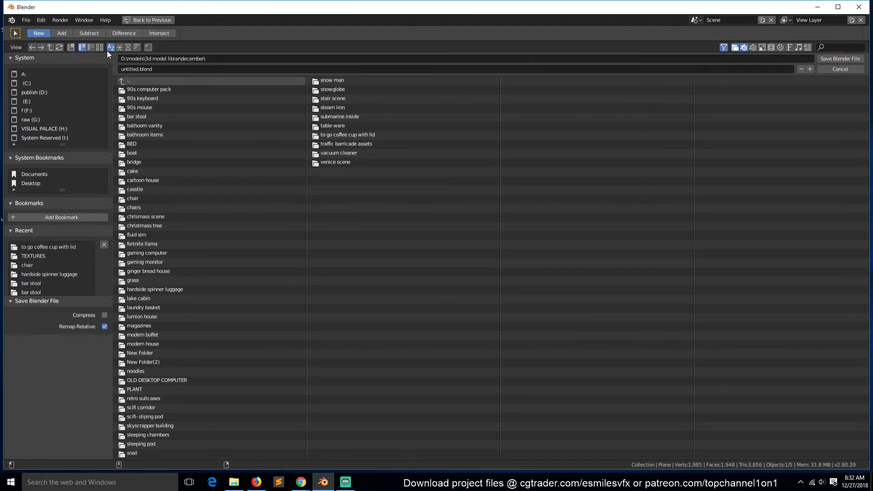
left_click(73, 46)
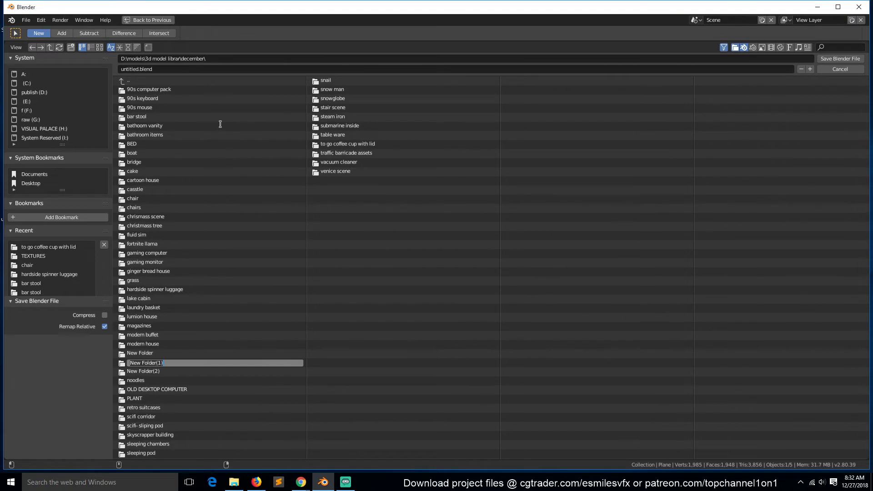
type("oat meal")
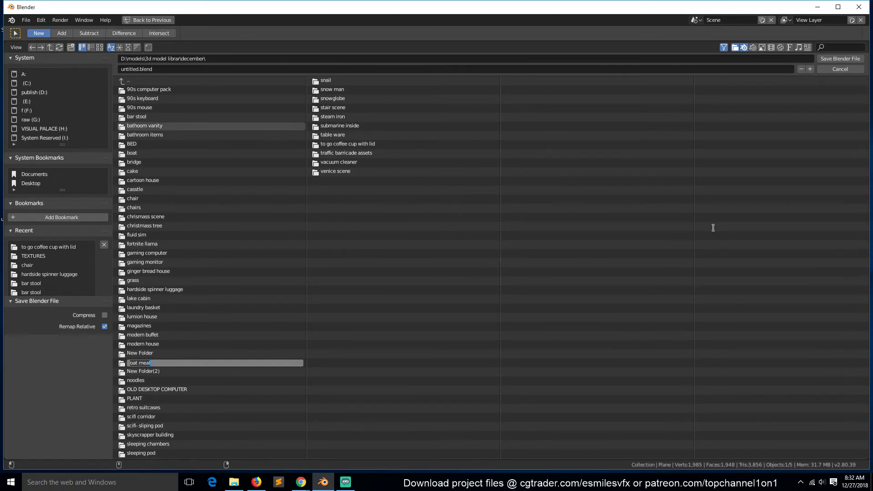
key("Return")
left_click(128, 47)
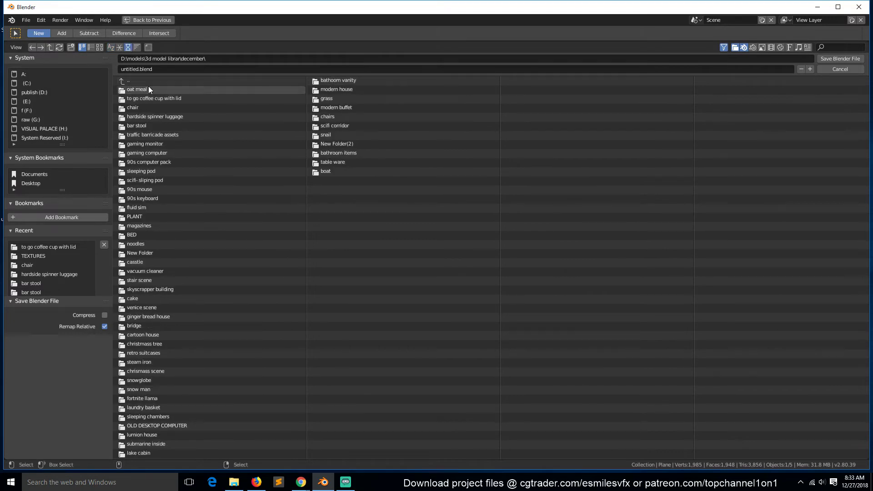
Save the file as "oat meal.blend" in the oat meal folder
double_click(148, 88)
left_click(169, 66)
type("oat meal")
key("Return")
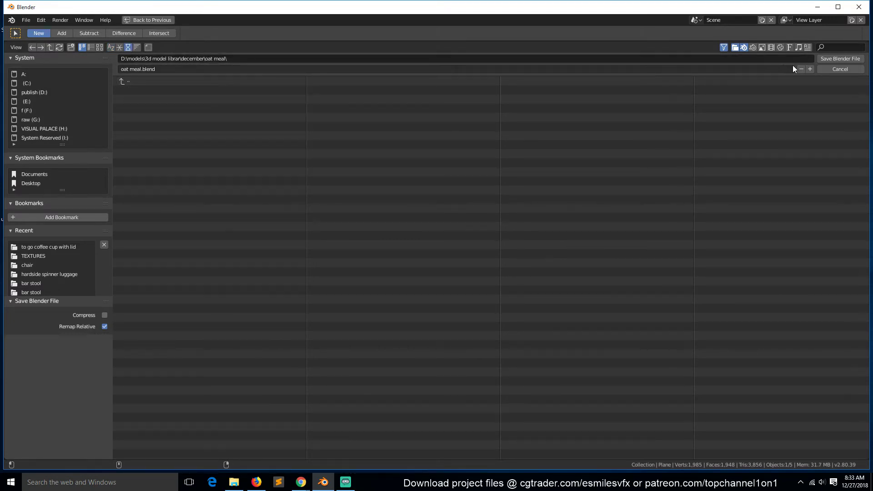
left_click(821, 58)
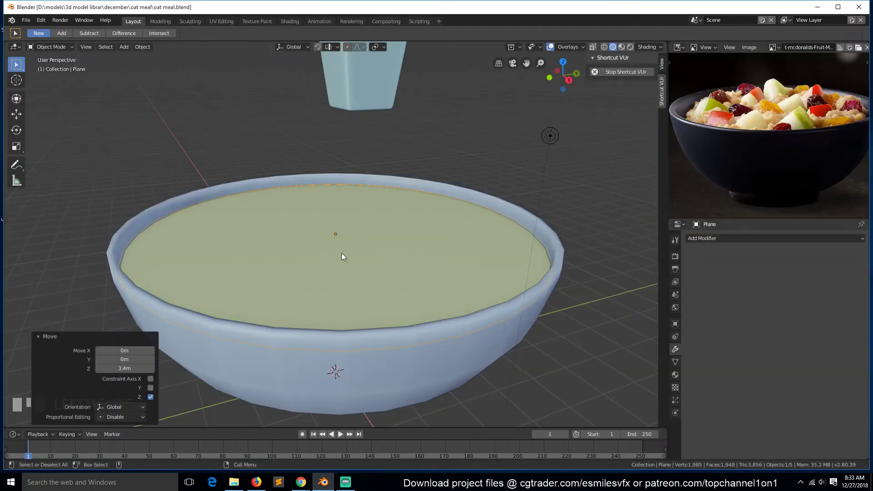
Add a Displace modifier to the disc, create a new texture for it and open the texture's settings
middle_click_drag(342, 253, 459, 287)
left_click(675, 400)
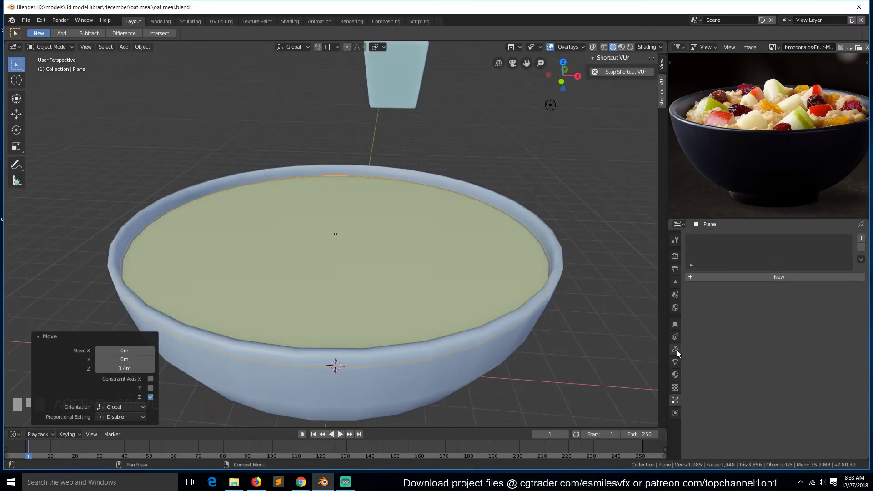
left_click(675, 350)
left_click(736, 239)
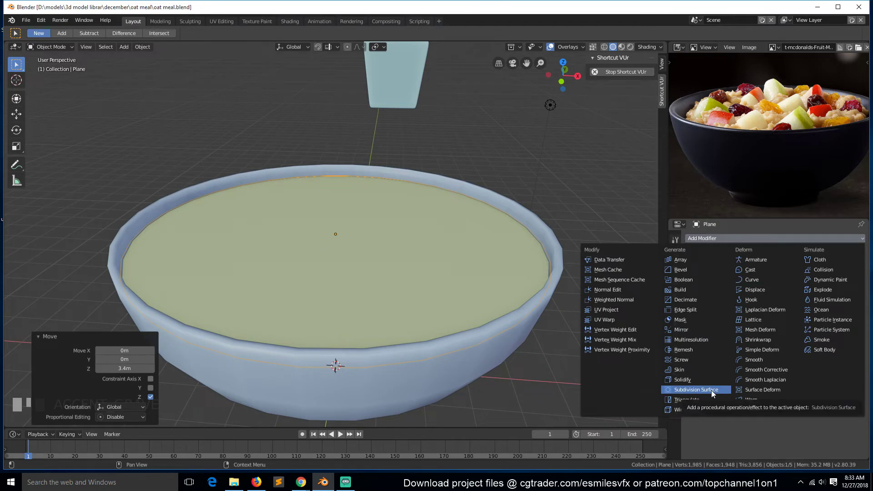
left_click(764, 291)
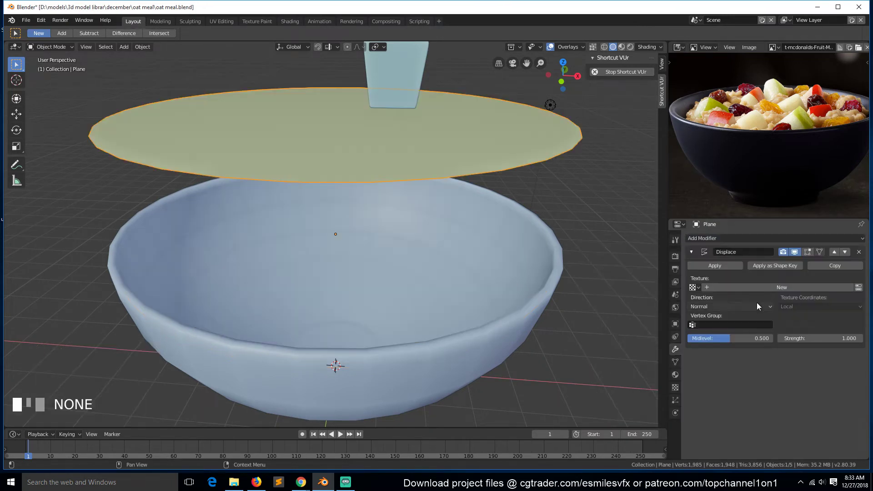
left_click(837, 285)
left_click(859, 287)
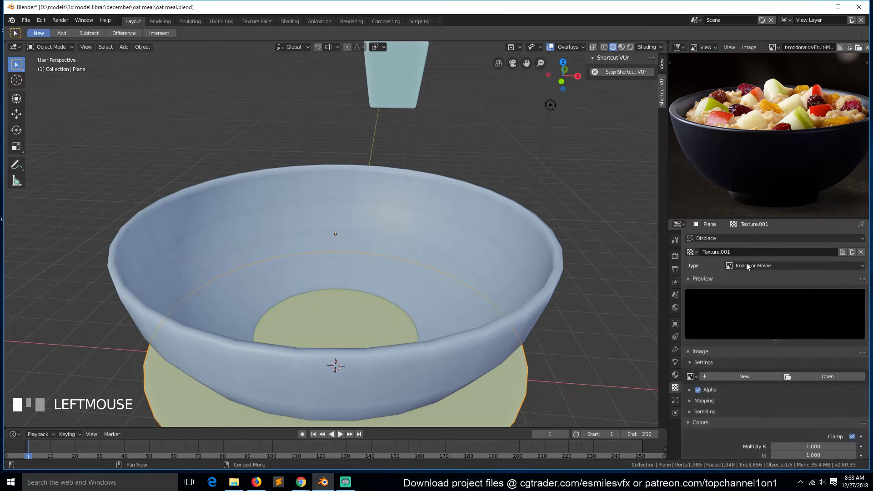
Set the displacement texture's type to Noise and isolate the disc in local view to inspect it
left_click(777, 263)
left_click(750, 174)
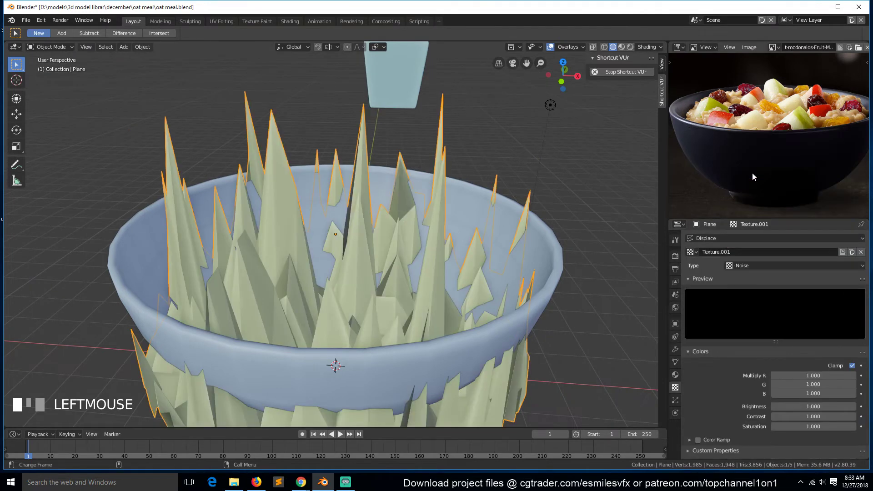
middle_click_drag(367, 217, 427, 241)
key("KP_Divide")
key("grave")
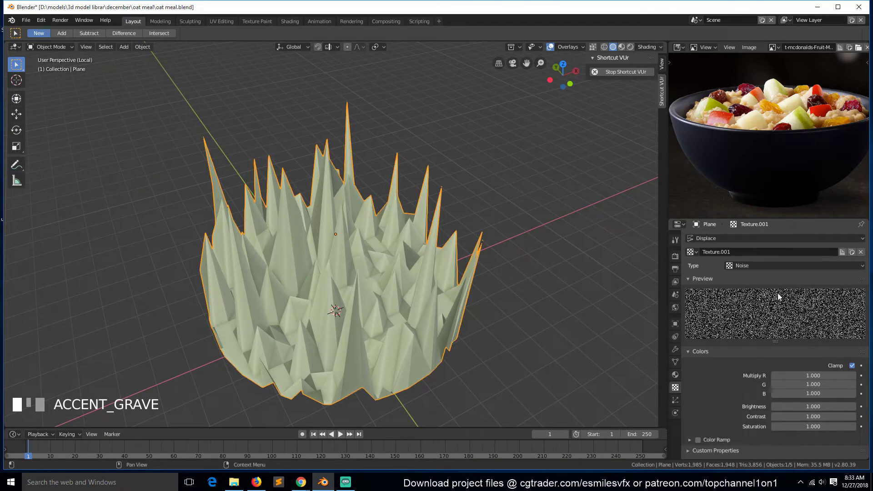
Change the displacement texture's type to Clouds and inspect the disc's bumps up close
left_click(771, 265)
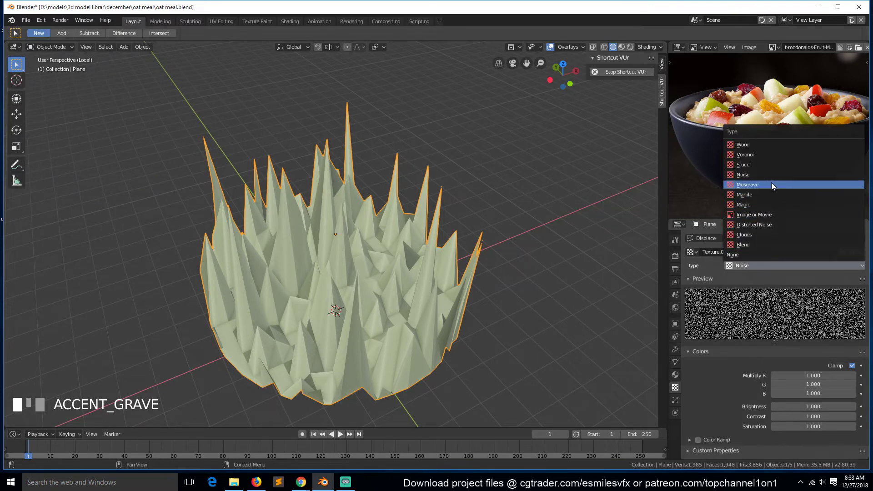
left_click(752, 235)
scroll(530, 302, "up", 5)
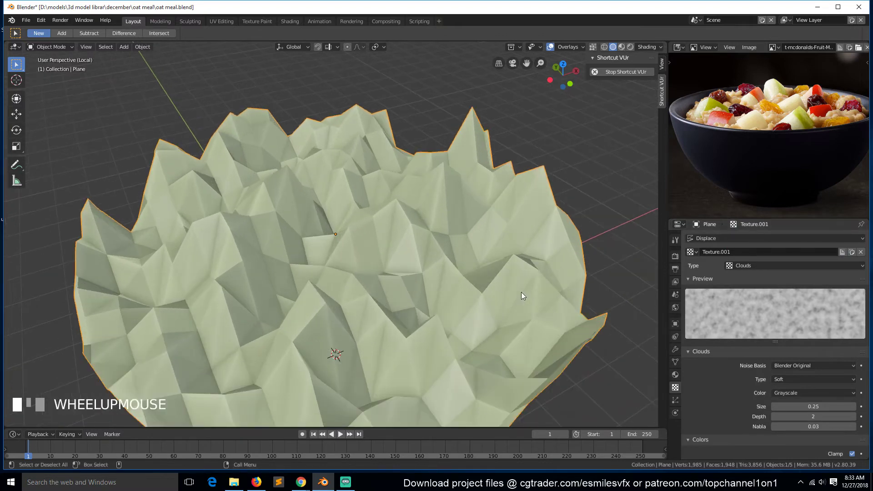
middle_click_drag(521, 292, 476, 263)
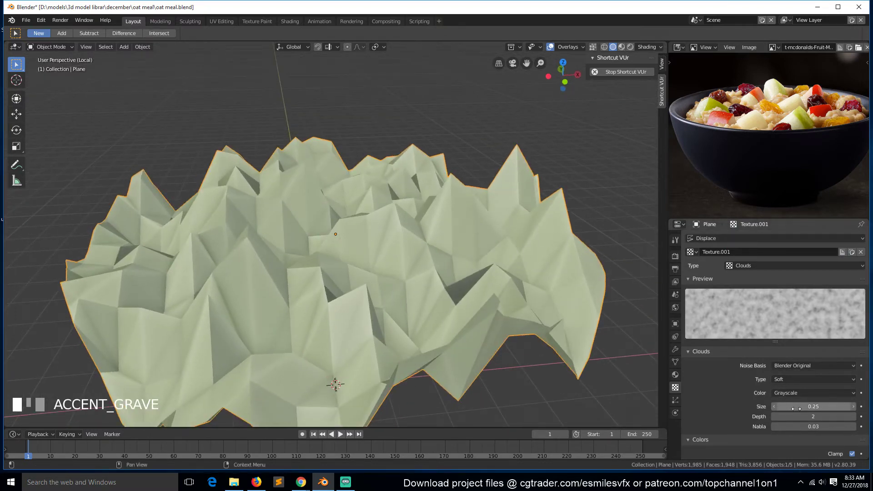
Set the Clouds texture's size to 0.10 and its depth to 1
mouse_move(817, 411)
left_mouse_down()
mouse_move(805, 412)
mouse_move(837, 406)
mouse_move(791, 406)
mouse_move(813, 406)
mouse_move(801, 407)
left_mouse_up()
left_click(853, 407)
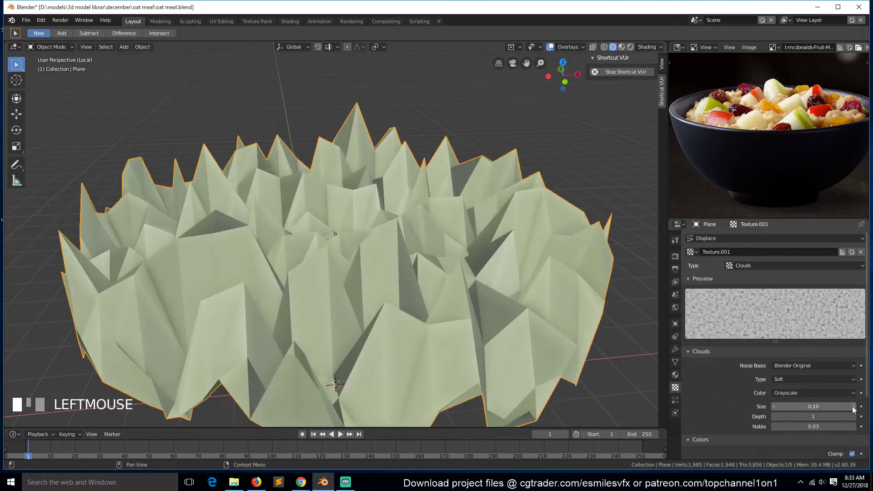
Set the Clouds texture's size to 0.20 and the Displace modifier's strength to -0.300
left_click(853, 406)
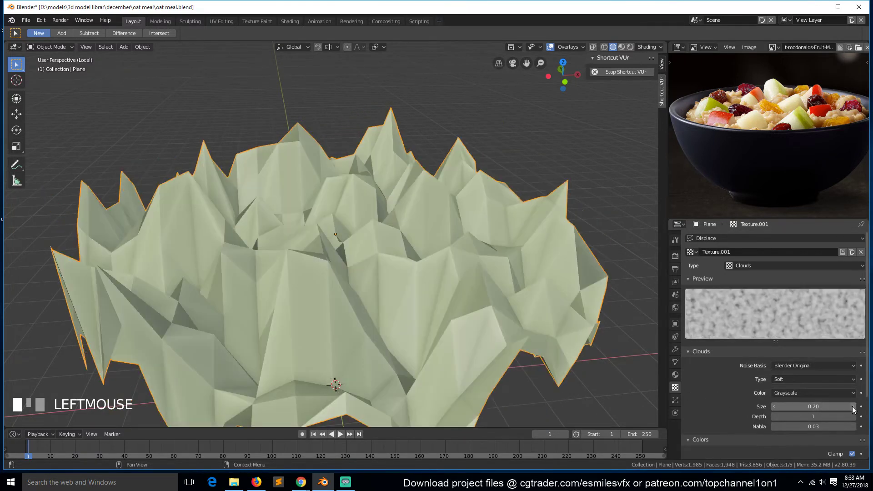
left_click(675, 348)
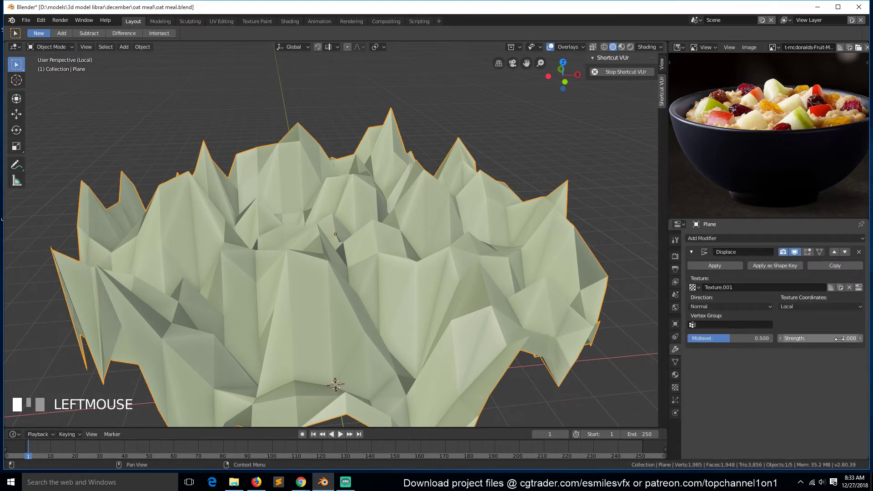
left_click_drag(839, 339, 800, 338)
key("grave")
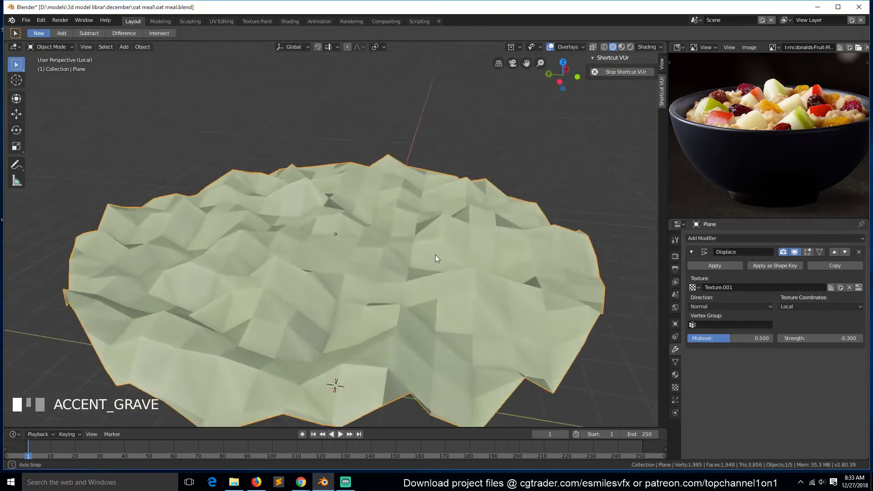
Add a Multiresolution modifier to the disc, place it above Displace and subdivide it twice
left_click(794, 238)
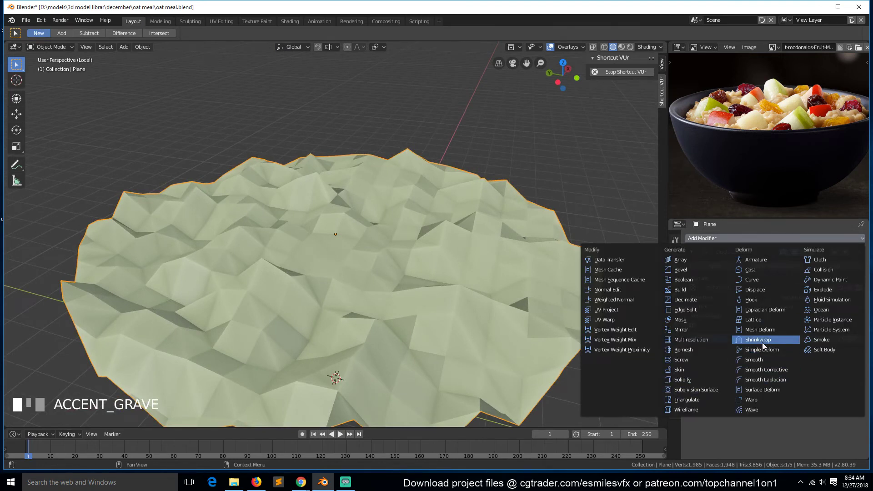
left_click(689, 342)
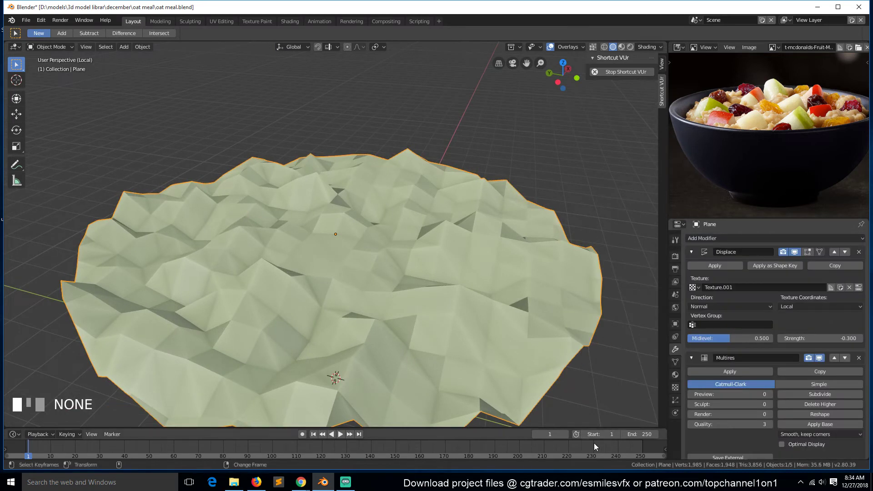
left_click(834, 359)
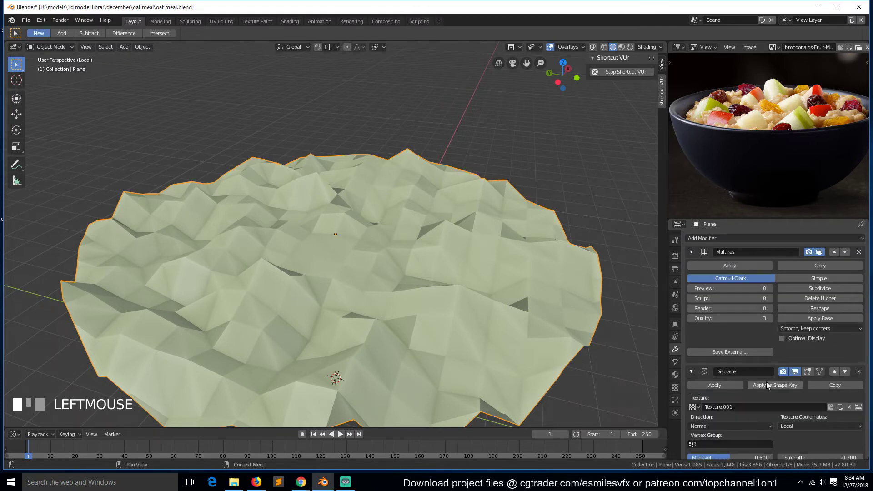
left_click(831, 290)
left_click(831, 290)
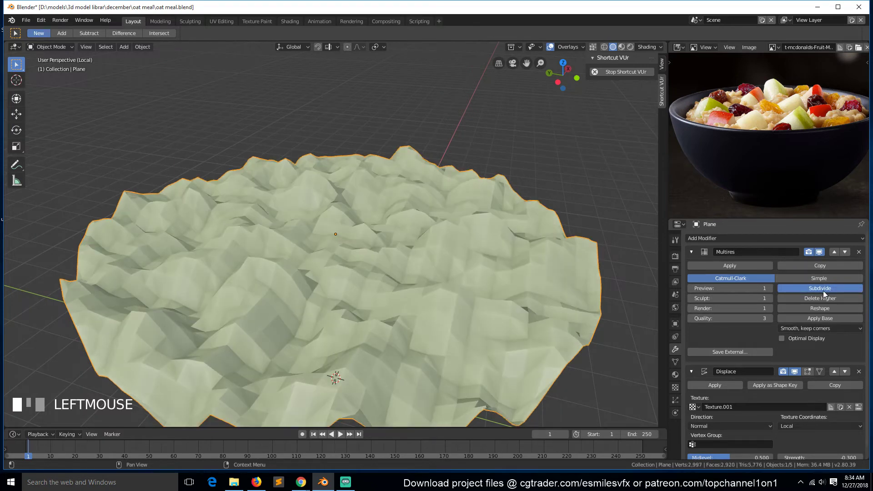
middle_click_drag(504, 255, 478, 246)
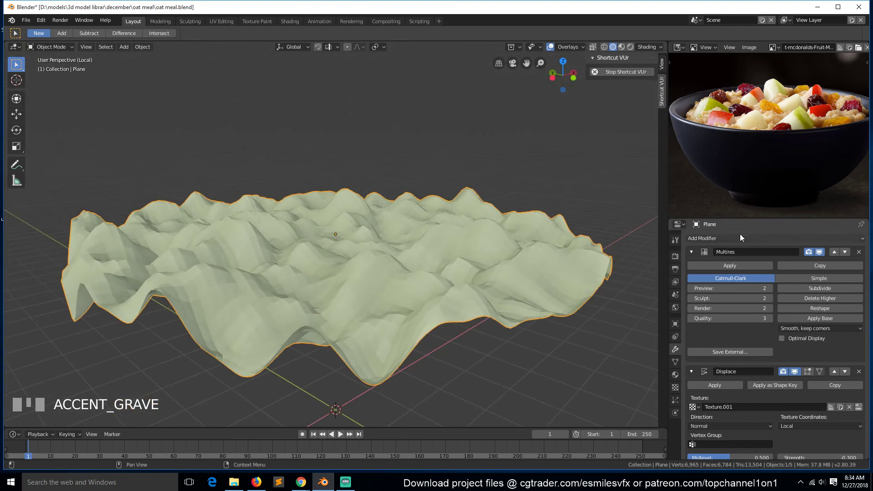
Collapse the Multires modifier's settings and set the Displace strength to -0.120
left_click(691, 252)
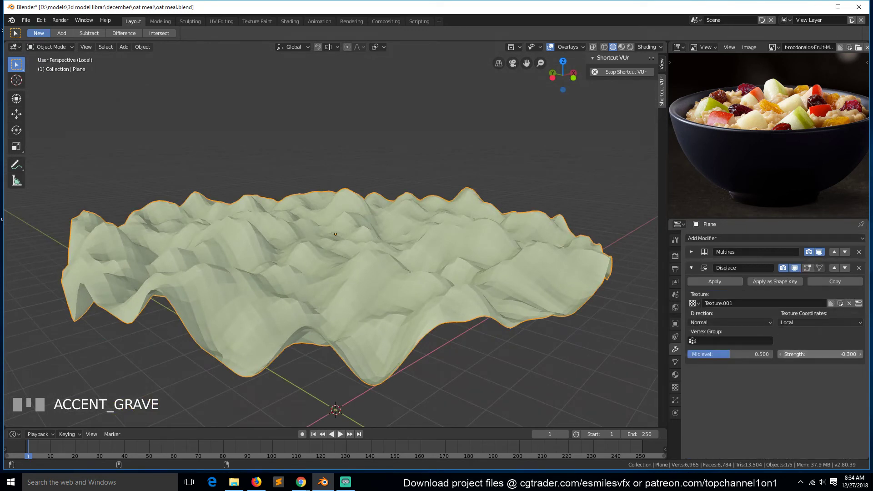
left_click_drag(796, 353, 819, 354, "shift")
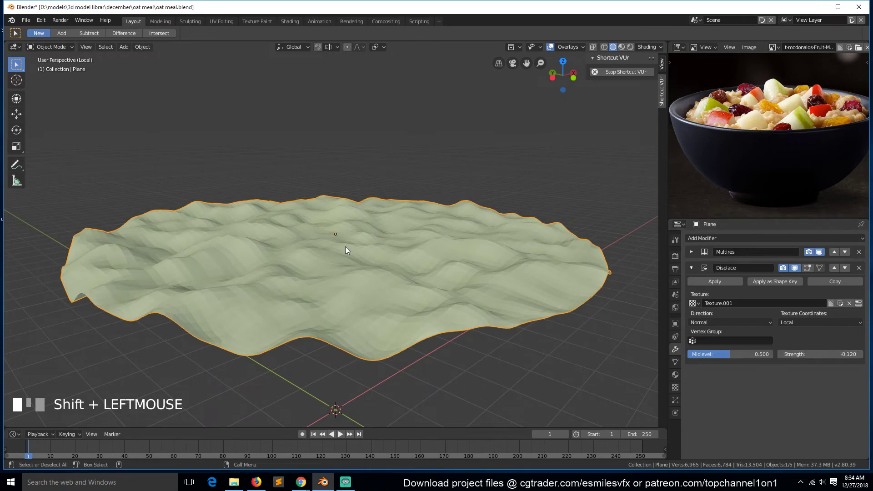
scroll(362, 247, "up", 3)
key("grave")
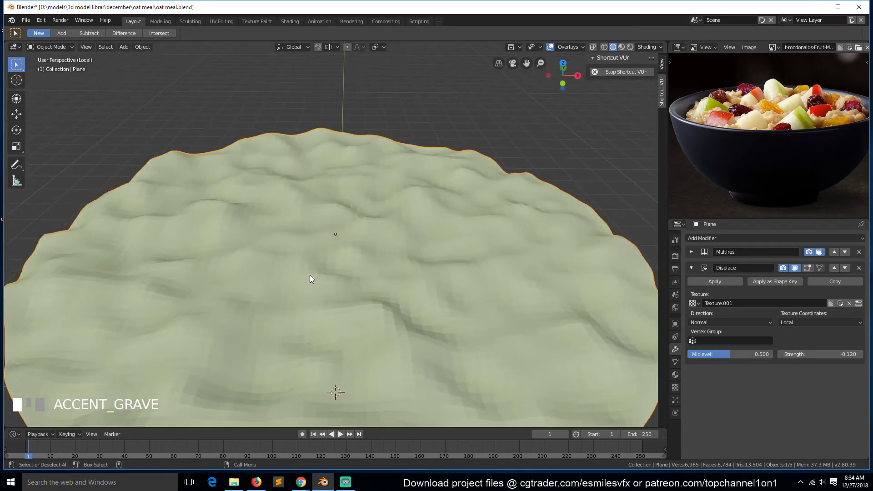
Shade the displaced surface smooth and exit local view to check it inside the bowl
right_click(310, 275)
right_click(315, 273)
key("grave")
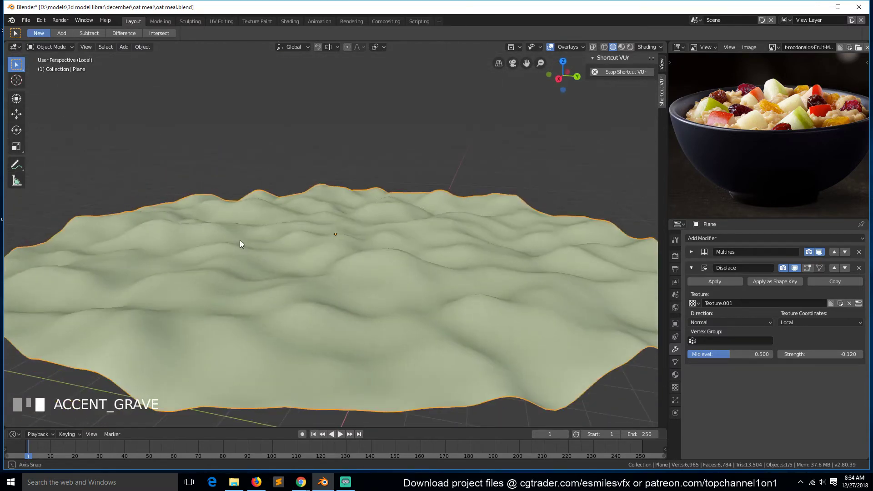
key("KP_Divide")
scroll(299, 242, "up", 3)
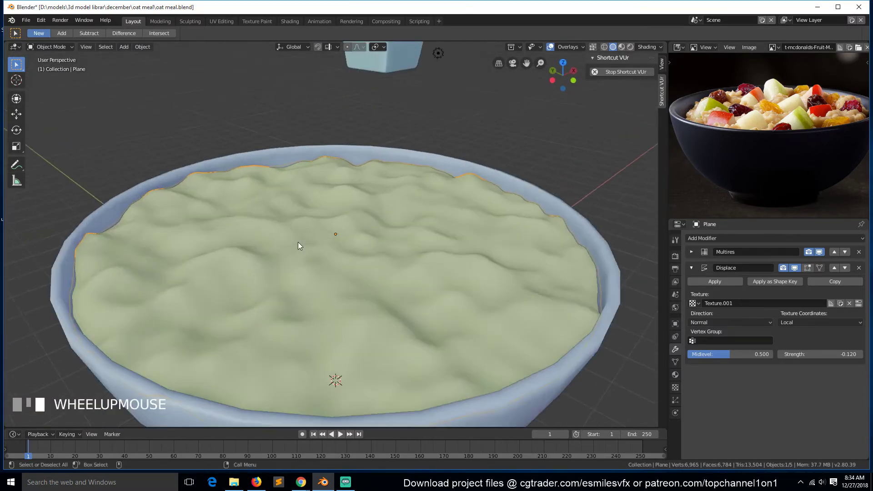
key("grave")
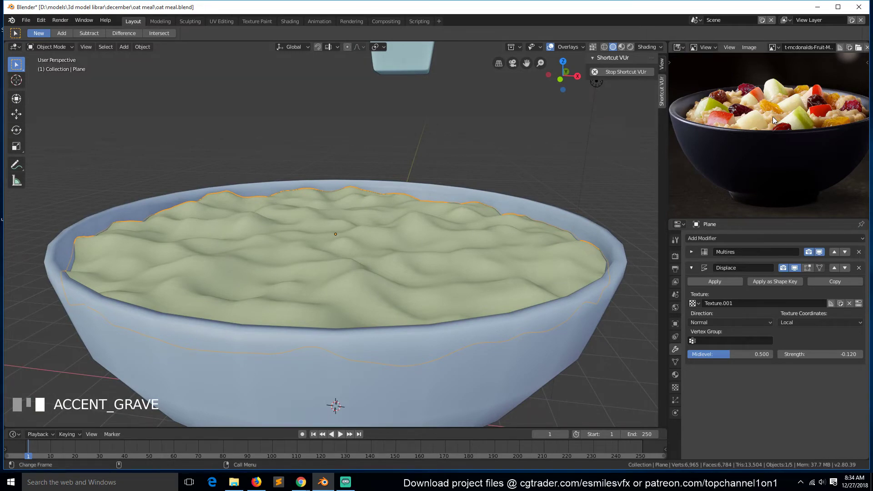
left_click(253, 483)
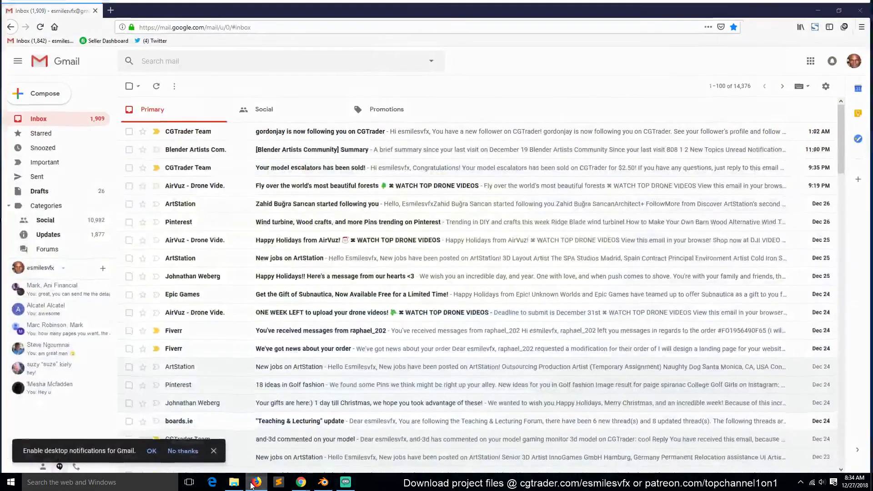
left_click(252, 484)
left_click(300, 482)
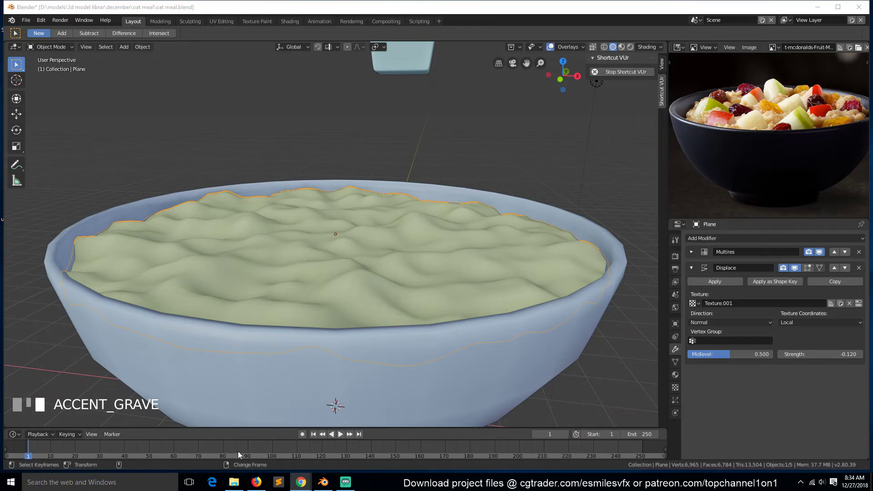
left_click(256, 483)
left_click(256, 482)
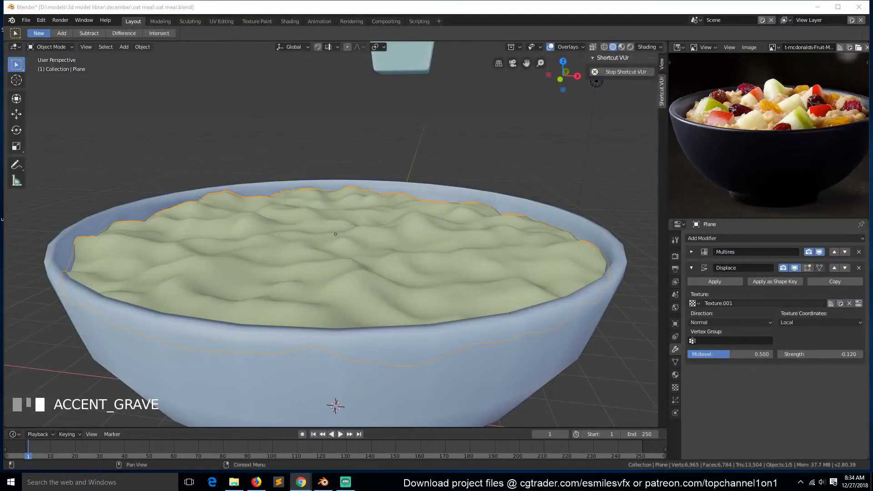
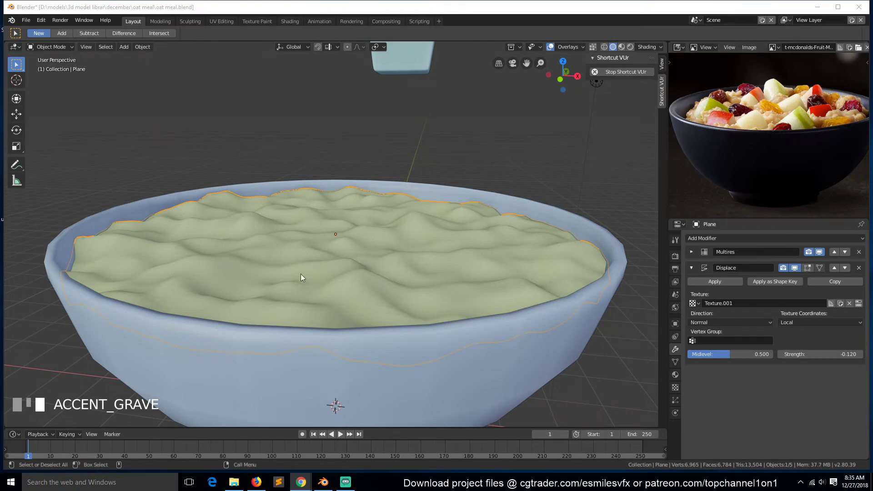
Examine the oatmeal surface in the bowl and the cube floating above it from several angles, comparing them with the reference photo
middle_click_drag(326, 272, 333, 213)
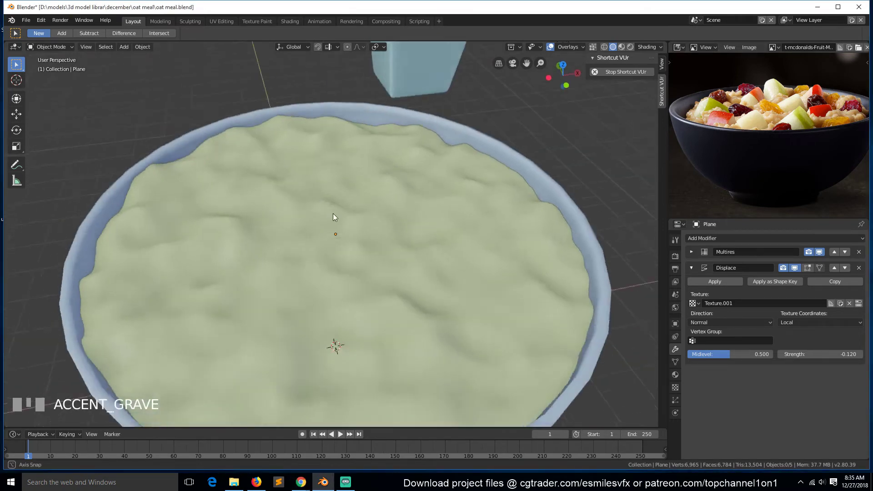
scroll(351, 250, "down", 5)
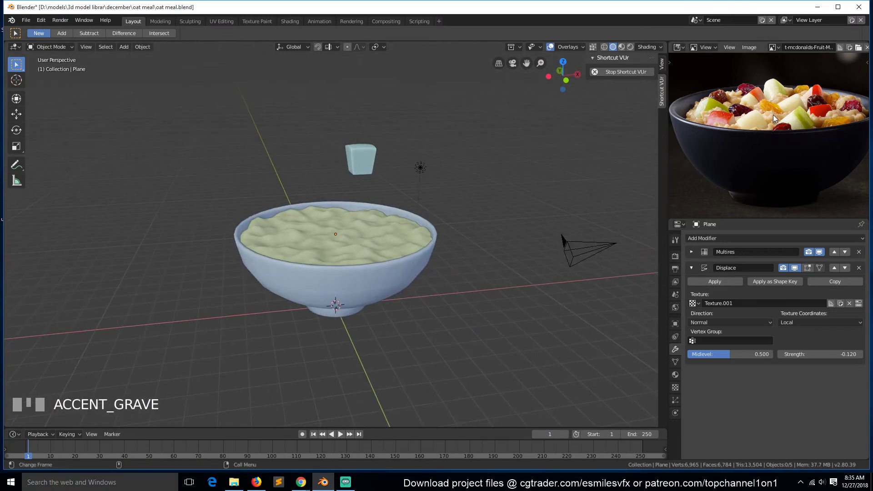
scroll(300, 146, "up", 3)
middle_click_drag(299, 146, 314, 178)
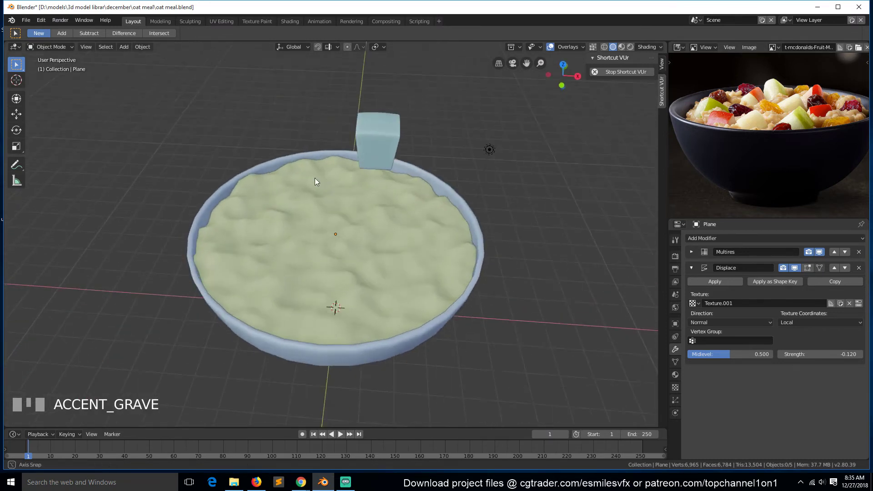
left_click(314, 218)
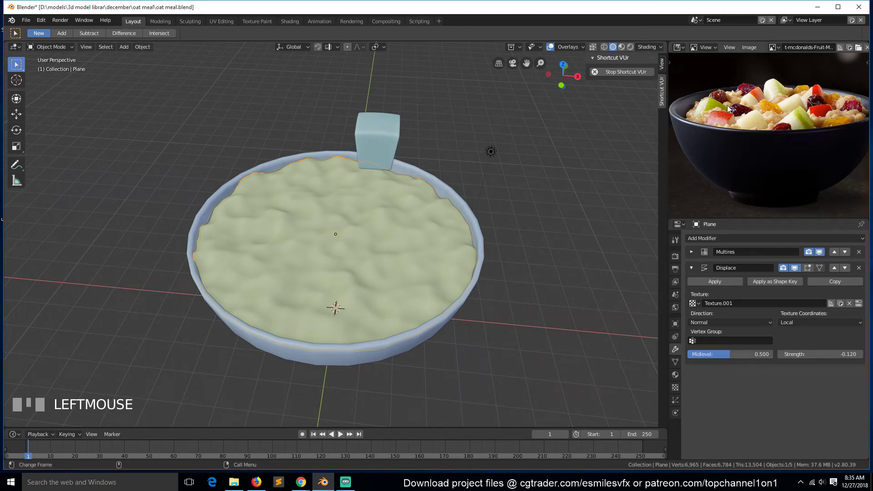
scroll(530, 149, "up", 2)
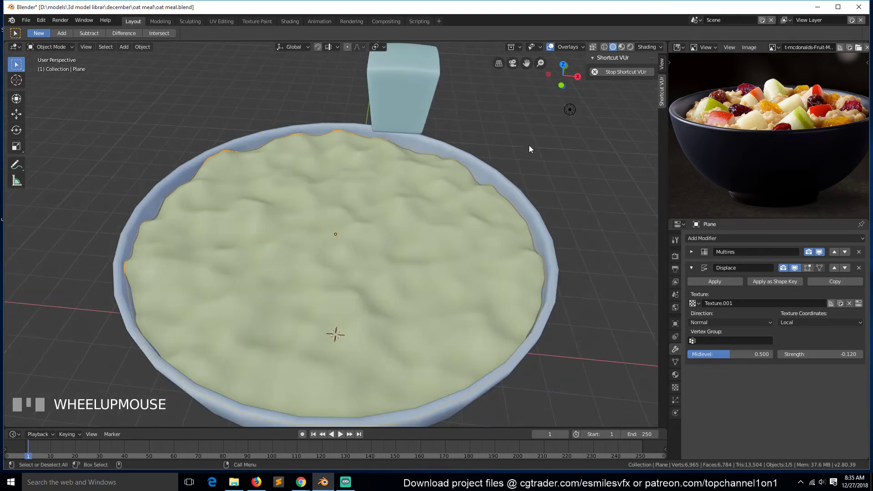
key("grave")
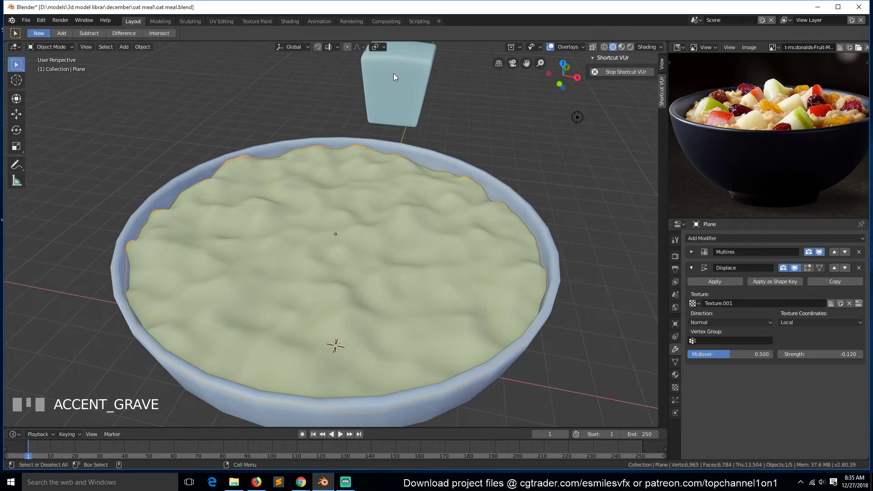
left_click(393, 77)
key("grave")
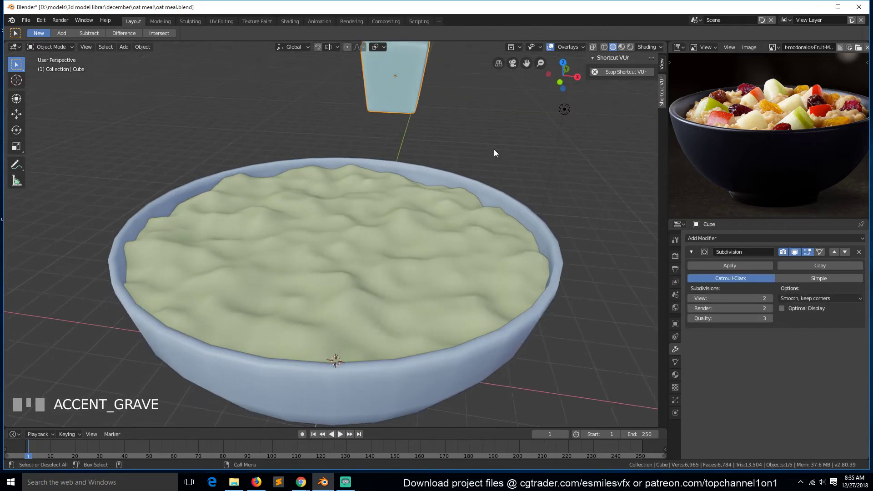
Add a particle system to the oatmeal surface and set its type to Hair
left_click(437, 215)
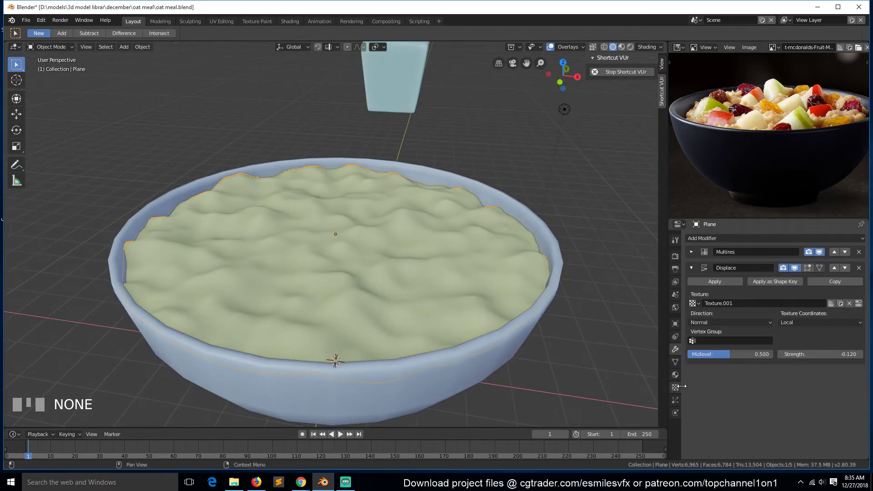
left_click(675, 414)
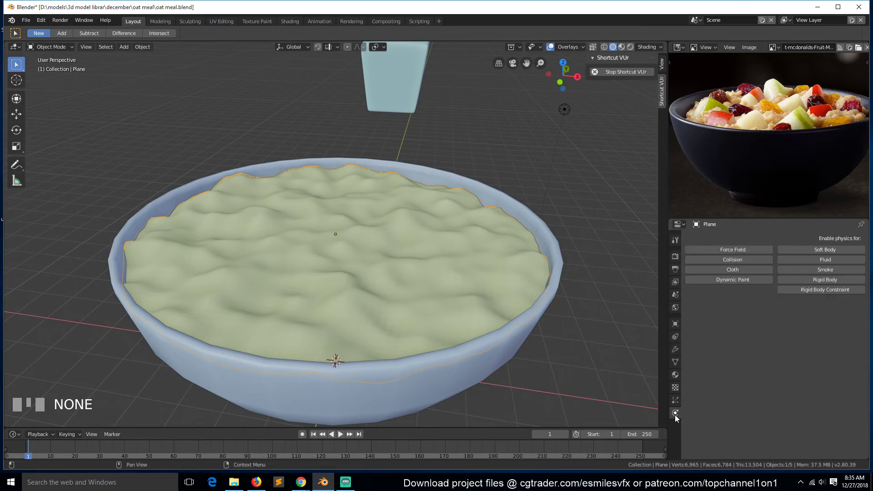
left_click(673, 402)
left_click(814, 279)
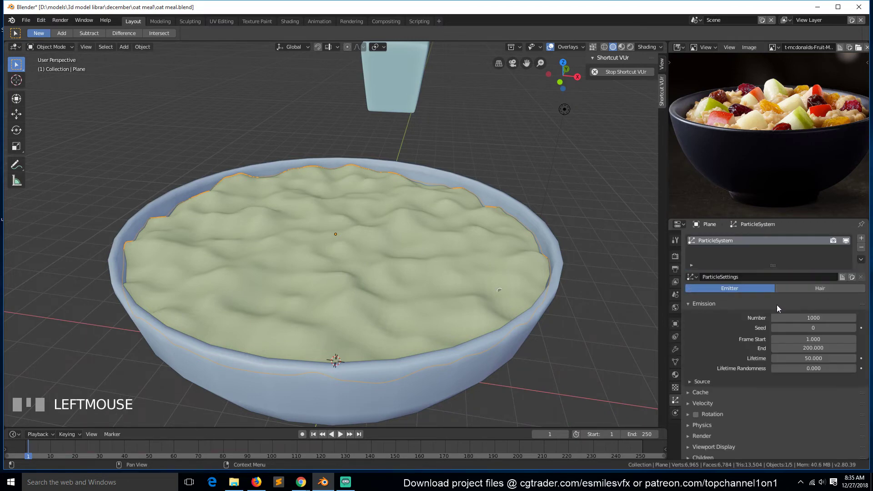
left_click(797, 290)
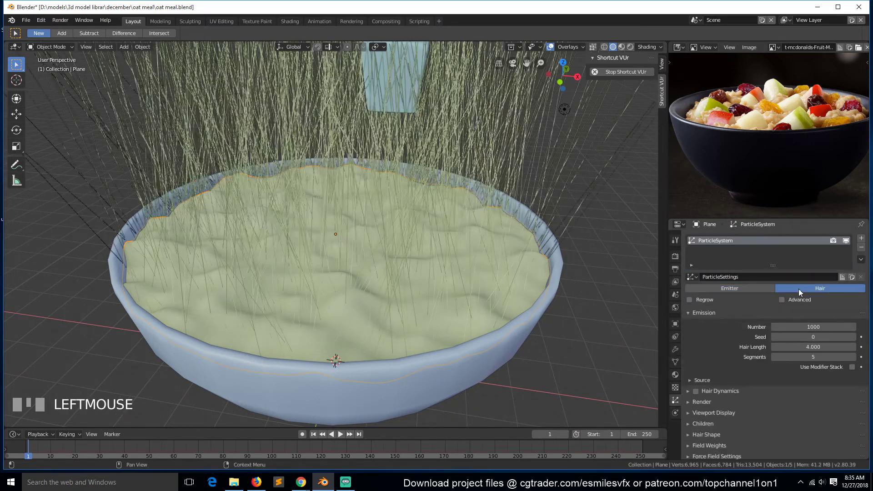
Check the hair strands around the bowl from different angles and save the file
scroll(486, 282, "down", 4)
key("grave")
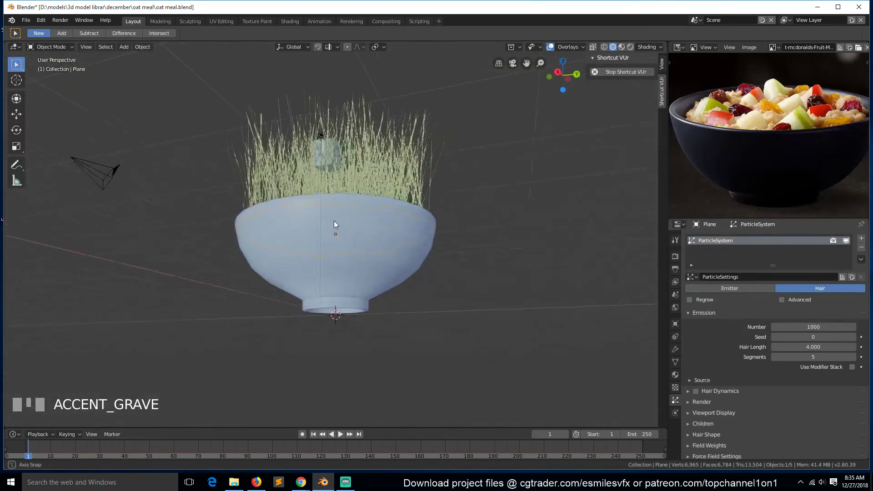
left_click(408, 267)
key("ctrl+s")
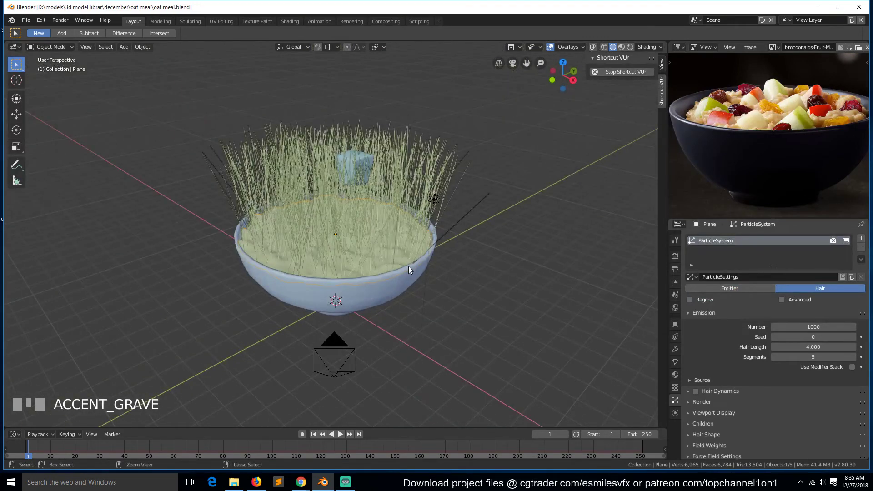
Set the hair particle number to 30 and collapse the Emission settings
left_click(814, 326)
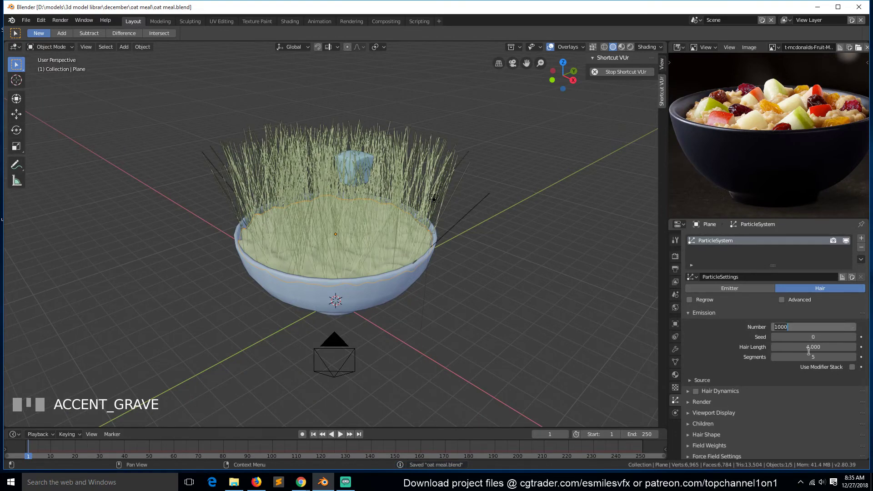
type("30")
left_click(716, 342)
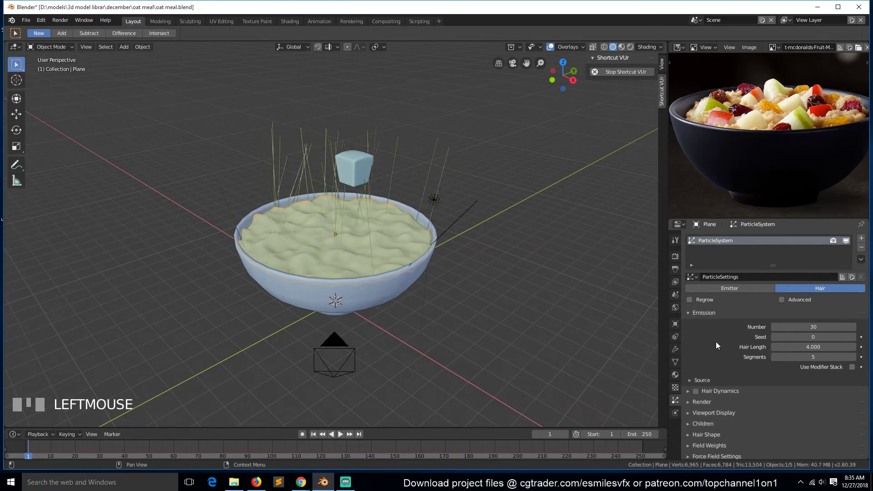
scroll(455, 277, "up", 3)
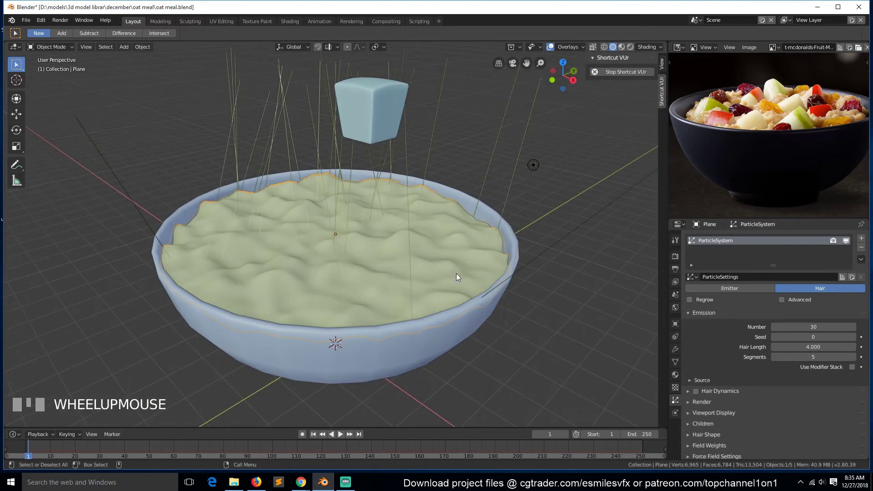
left_click(727, 315)
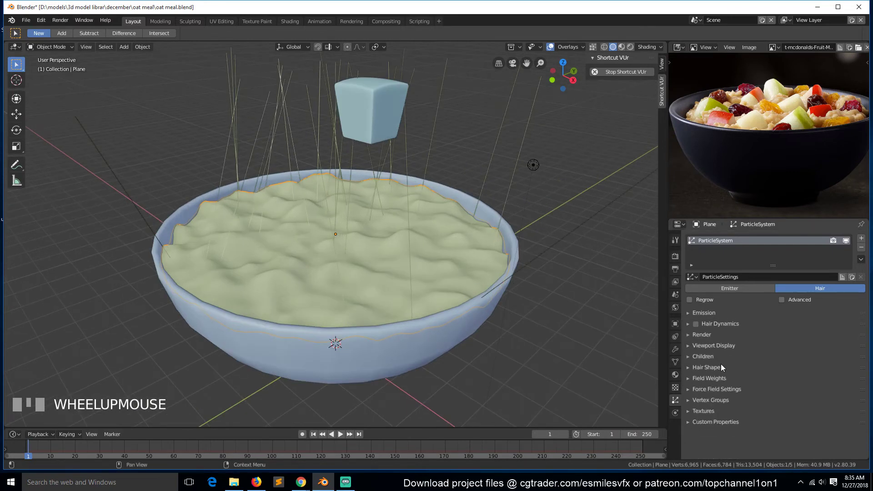
Set the oatmeal surface's hair particles to render as Object
left_click(709, 336)
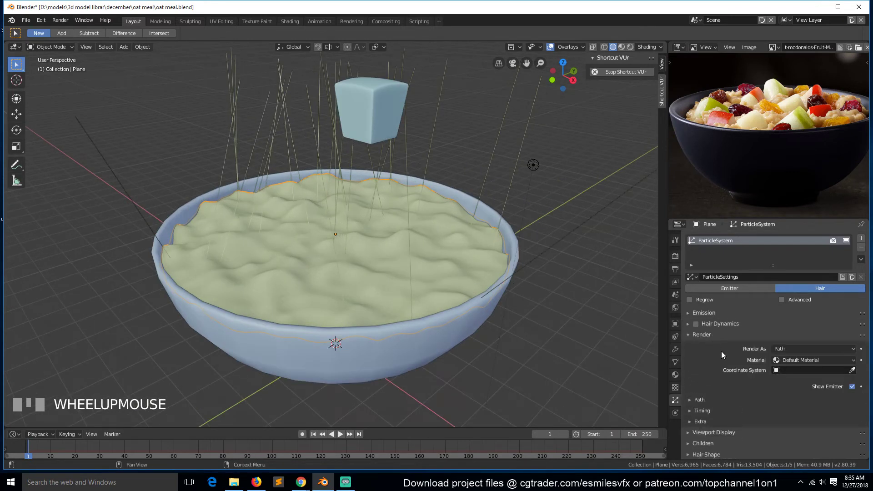
left_click(801, 350)
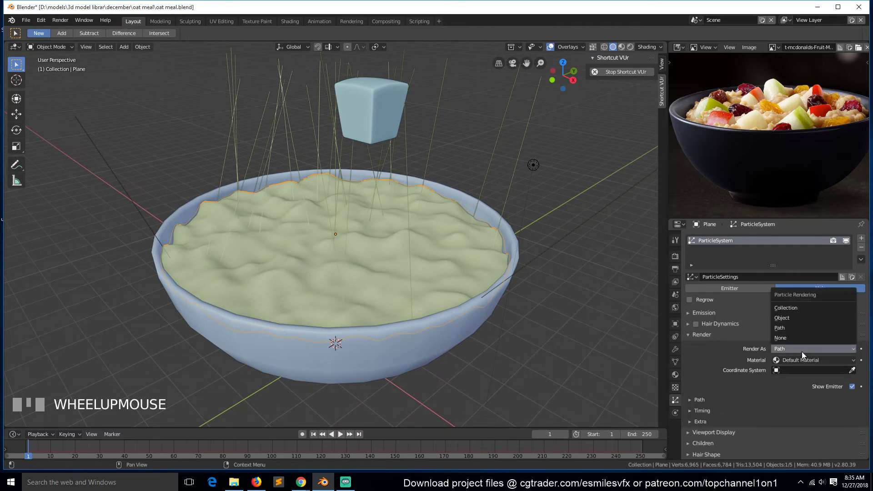
left_click(794, 317)
left_click(347, 482)
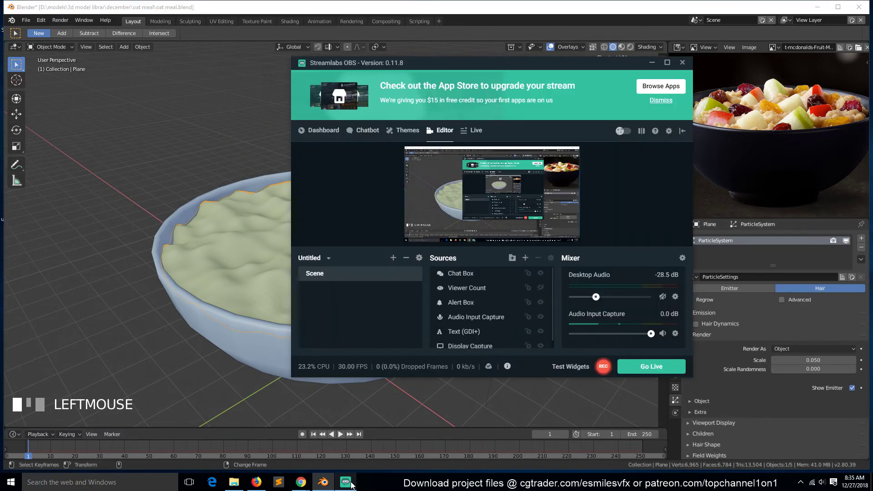
left_click(346, 482)
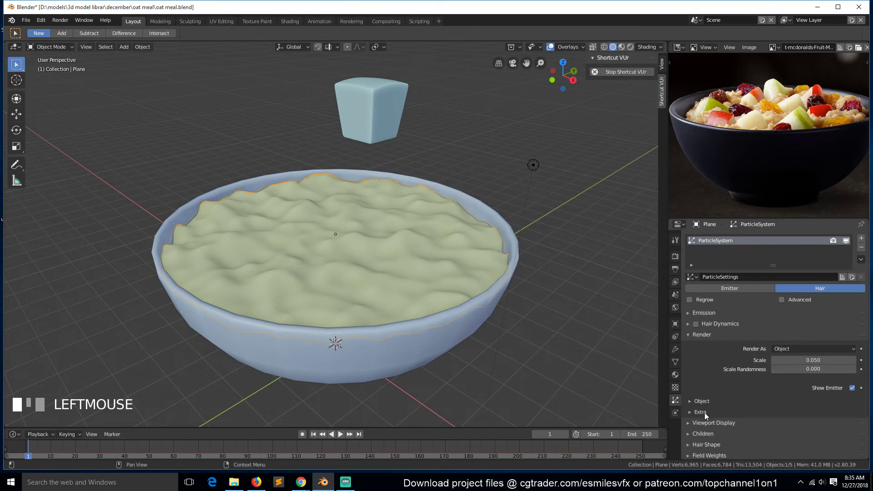
Pick the cube floating above the bowl as the instance object for the oatmeal's hair particles
left_click(702, 401)
scroll(759, 416, "down", 3)
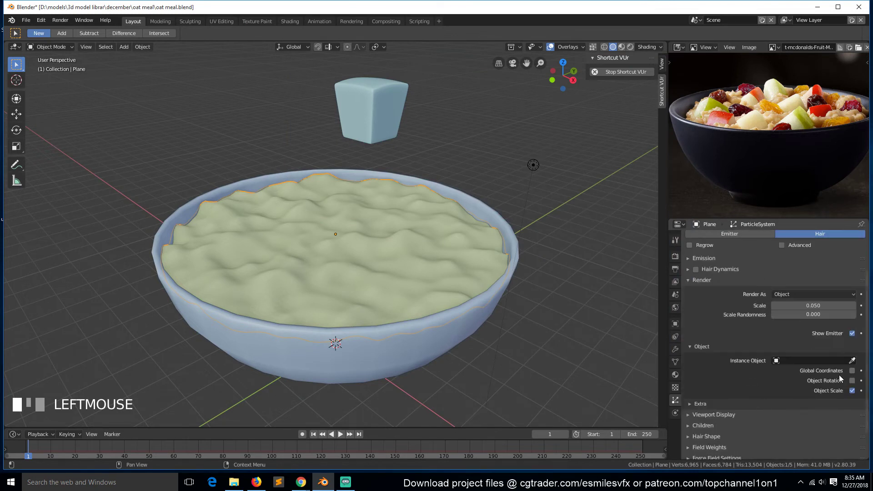
left_click(852, 361)
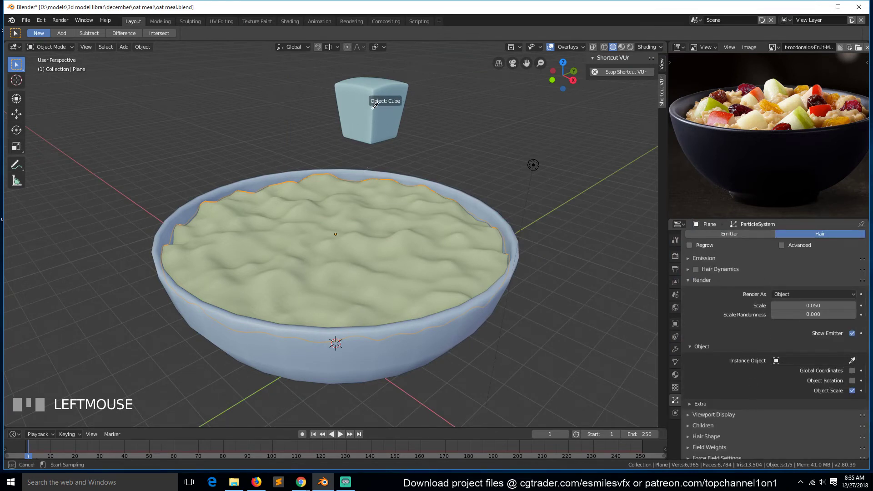
left_click(372, 132)
scroll(388, 280, "up", 5)
middle_click_drag(388, 280, 400, 255)
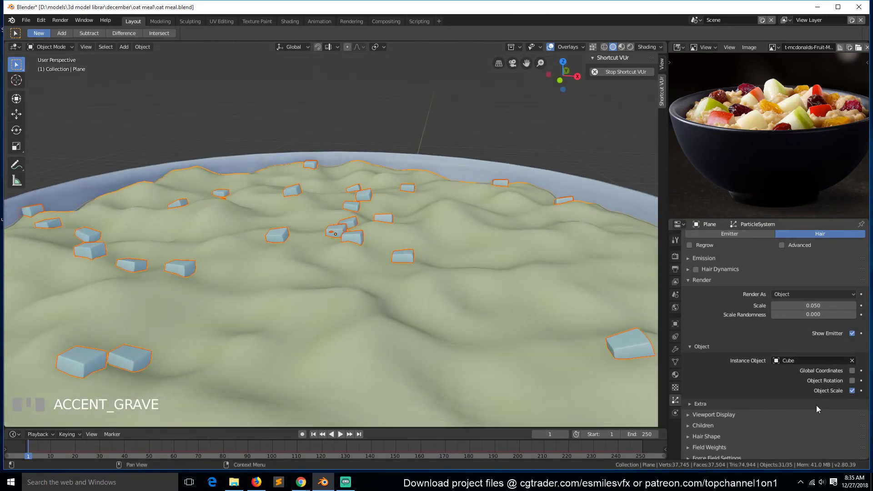
Increase the render scale of the cube particles to 0.090 and check their size across the oatmeal
scroll(796, 406, "down", 2)
scroll(780, 294, "up", 1)
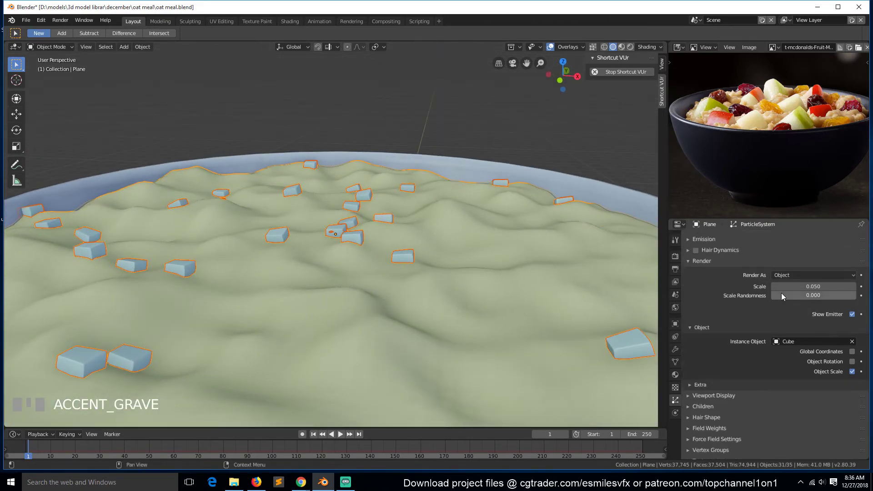
mouse_move(800, 286)
left_mouse_down()
mouse_move(833, 287)
mouse_move(794, 287)
mouse_move(813, 287)
left_mouse_up()
scroll(495, 276, "down", 4)
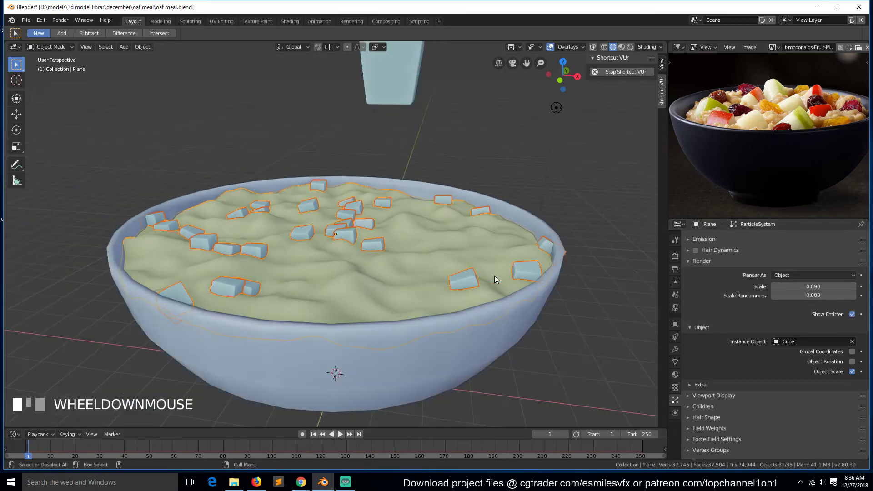
key("grave")
middle_click_drag(407, 292, 499, 217)
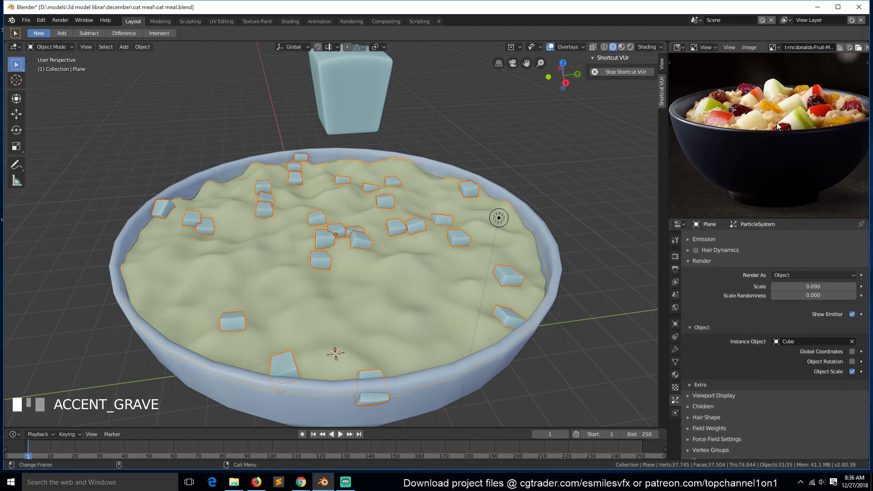
Reduce the hair particle number to 15 and collapse the Emission settings
scroll(719, 338, "up", 4)
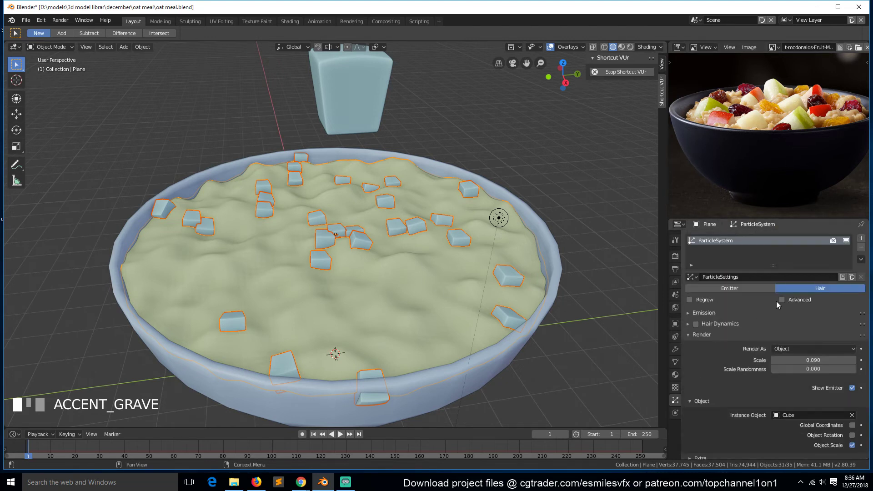
left_click(727, 313)
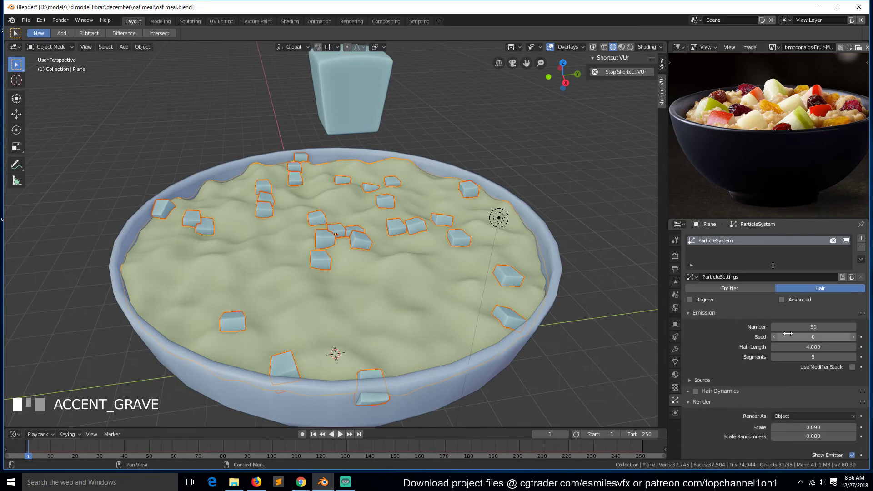
double_click(802, 328)
type("15")
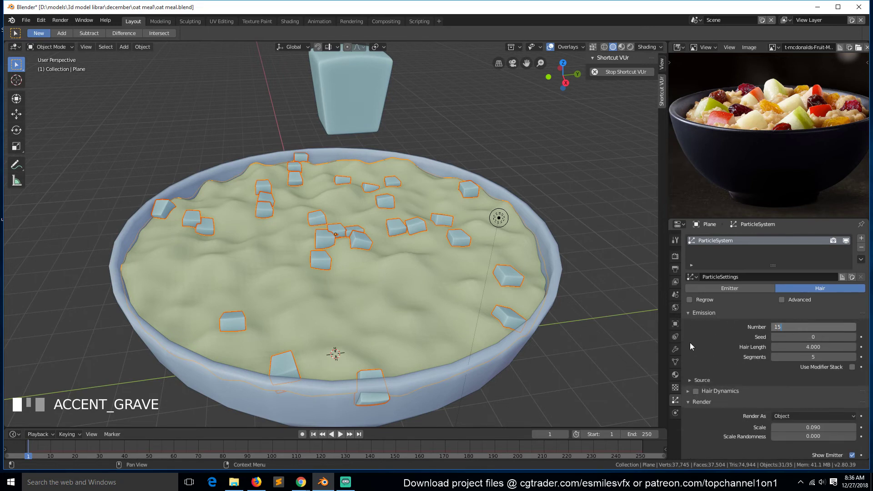
left_click(671, 308)
left_click(694, 314)
scroll(725, 346, "down", 6)
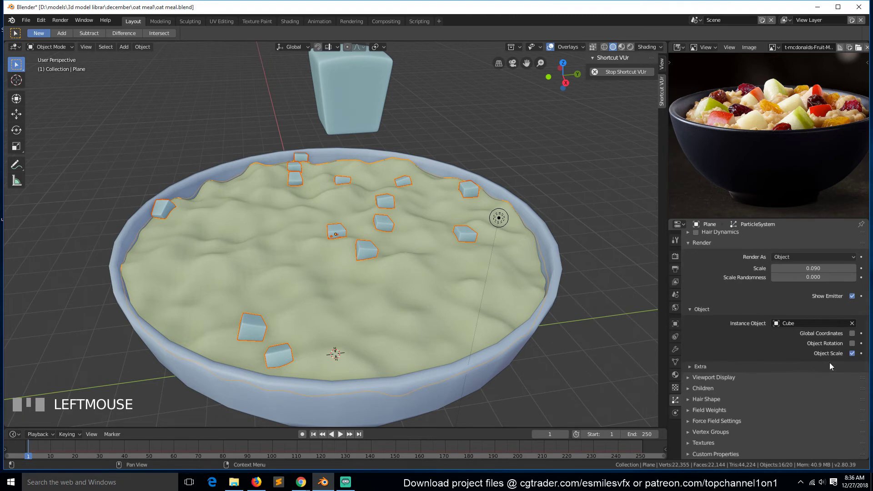
Turn on the Advanced particle options and enable Rotation with the orientation axis set to Normal
left_click(852, 343)
scroll(767, 324, "up", 2)
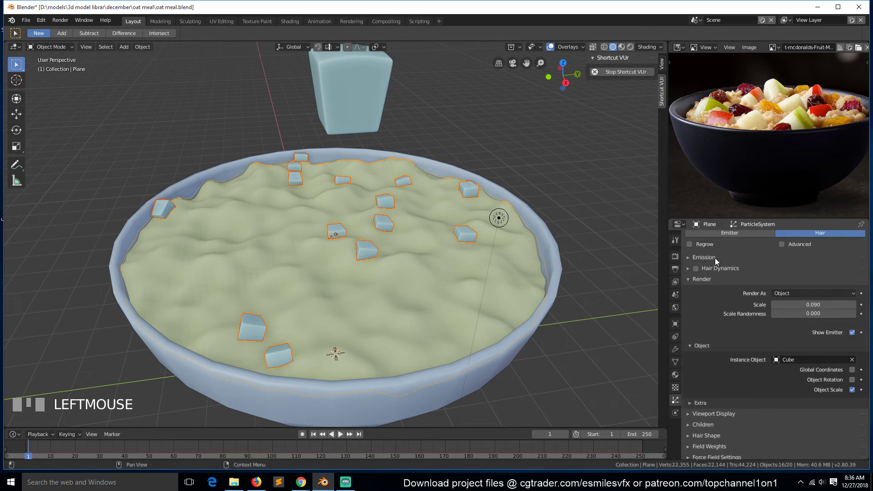
left_click(782, 246)
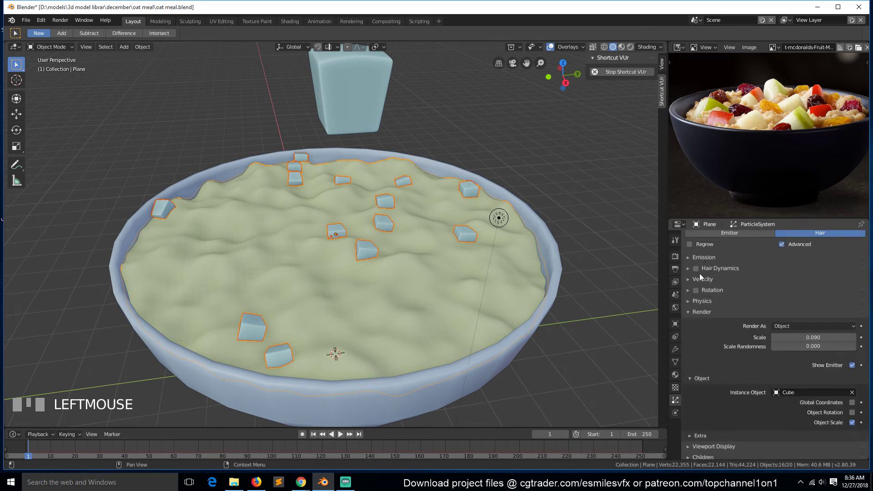
left_click(706, 289)
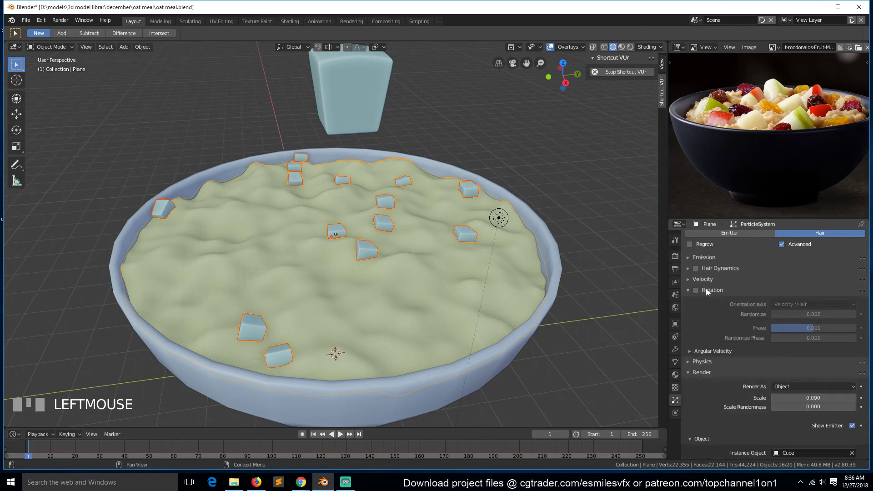
left_click(696, 291)
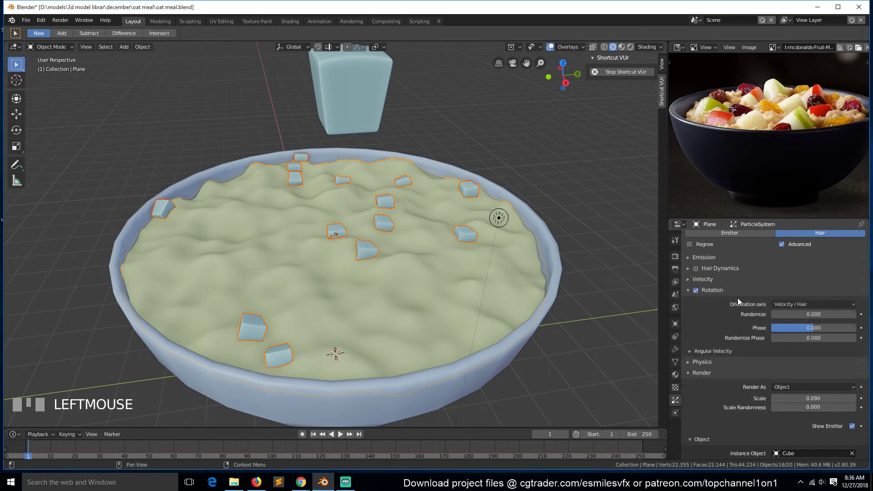
left_click(797, 303)
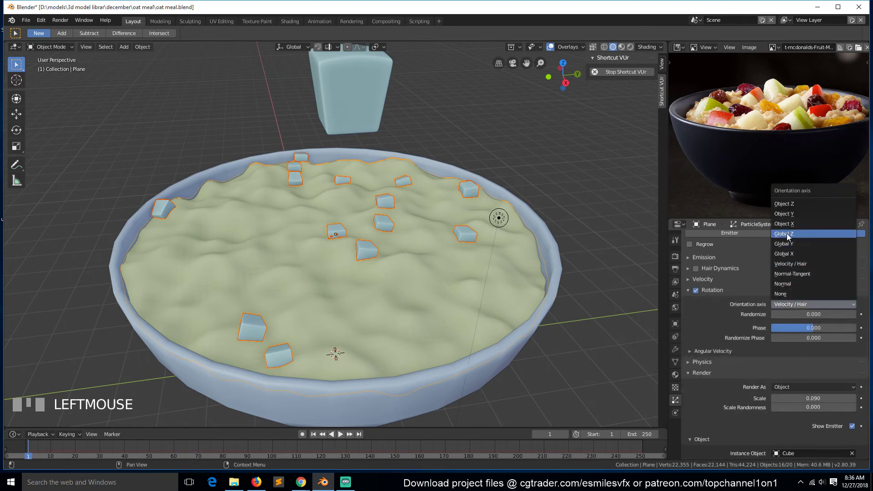
left_click(789, 284)
Set the particle rotation's Randomize to 0.542, Phase to 0.972 and Randomize Phase to 0.693
scroll(414, 327, "up", 4)
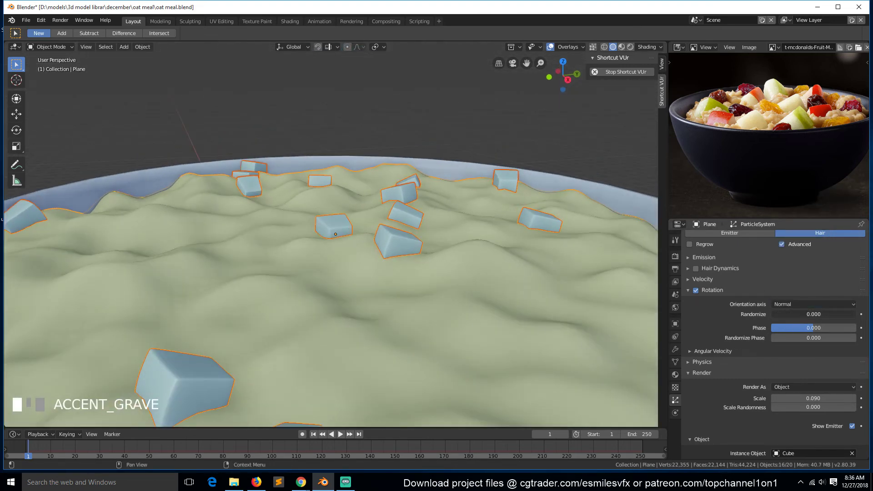
left_click_drag(814, 314, 854, 338)
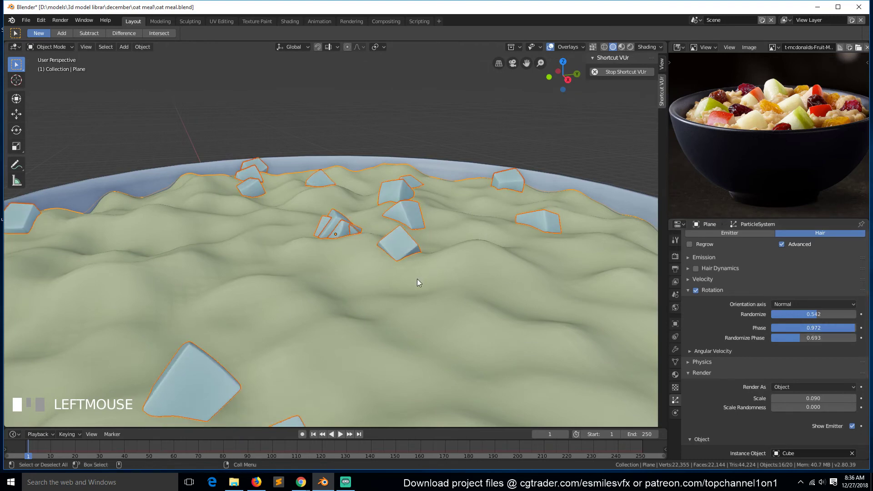
key("grave")
Try render scales of 1 and 0.5 for the cube particles, and settle on 0.3
scroll(843, 410, "down", 2)
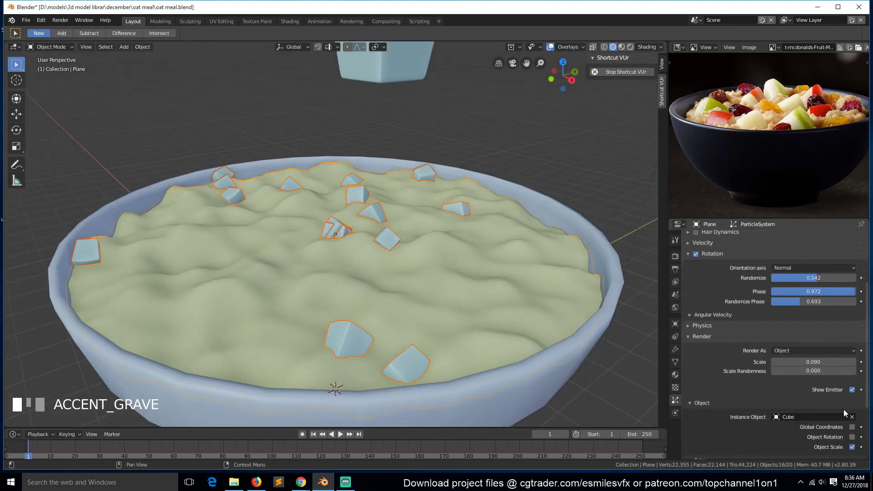
left_click(797, 362)
type("1")
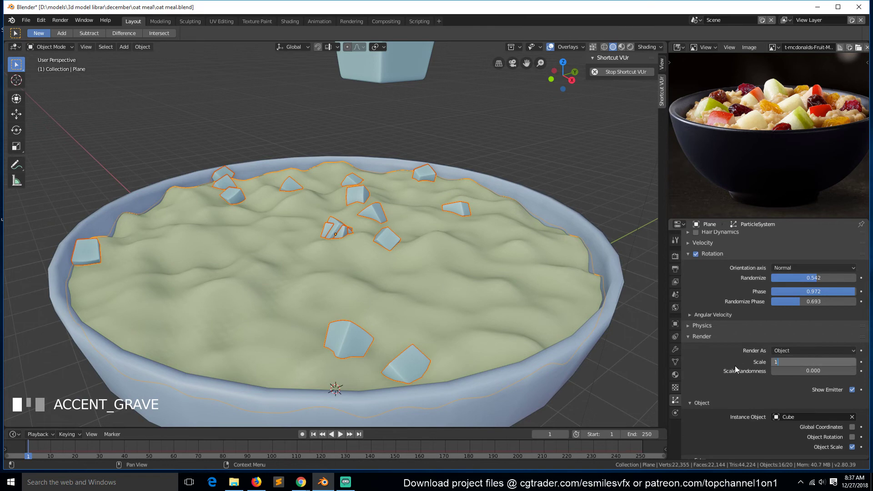
left_click(735, 365)
left_click(798, 362)
type("1.0.")
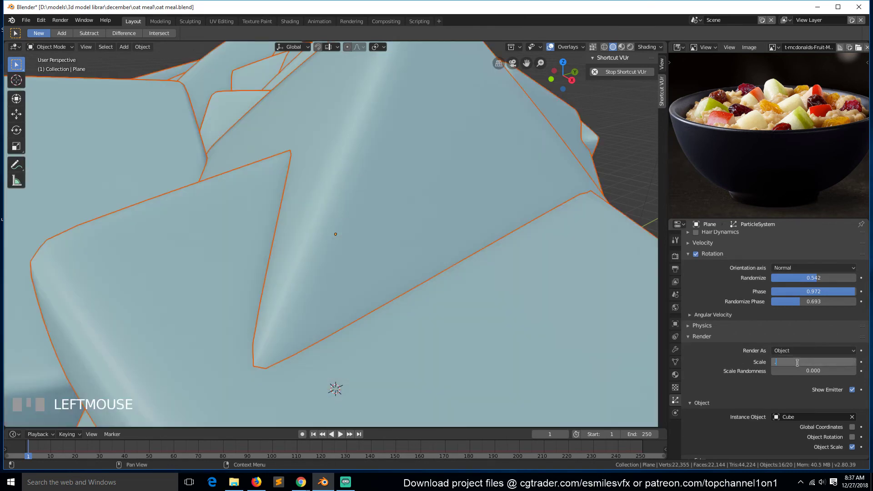
type("5")
left_click(729, 375)
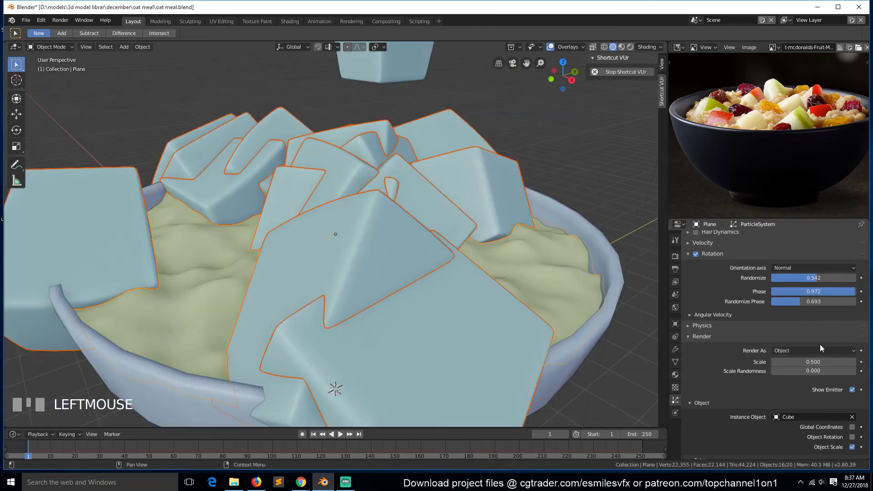
left_click(814, 361)
type(".3")
left_click(746, 374)
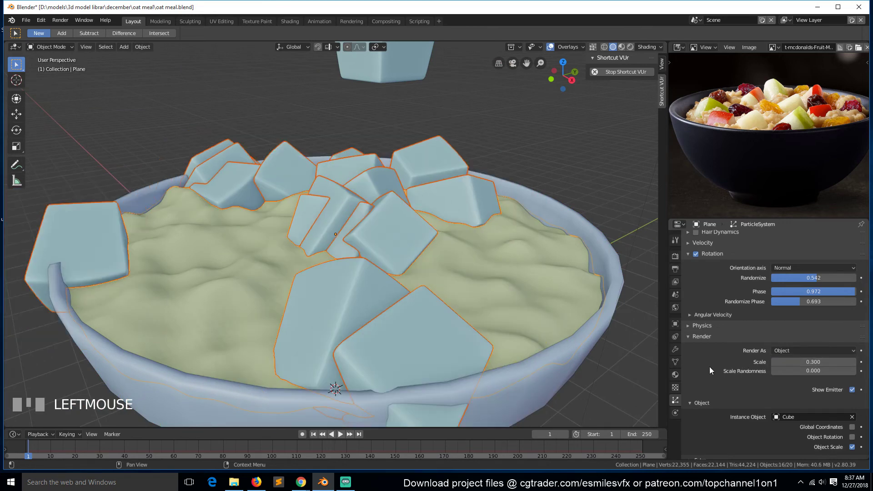
Inspect the scattered cubes around the bowl and remove the particle system from the oatmeal surface
middle_click_drag(295, 294, 389, 295)
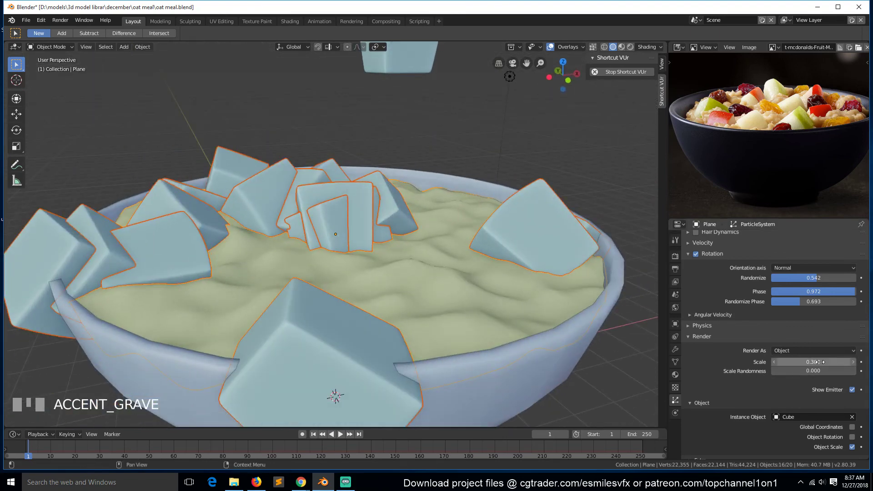
scroll(283, 239, "down", 3)
middle_click_drag(283, 239, 340, 264)
scroll(758, 318, "up", 5)
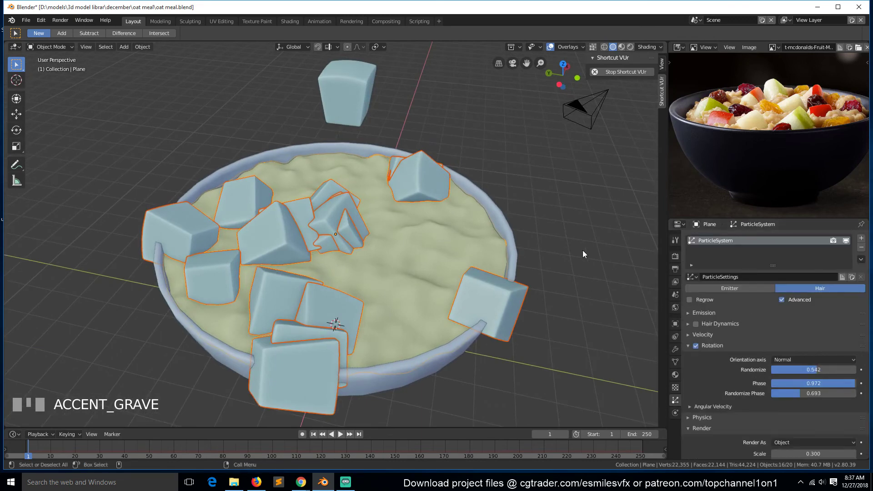
left_click(860, 247)
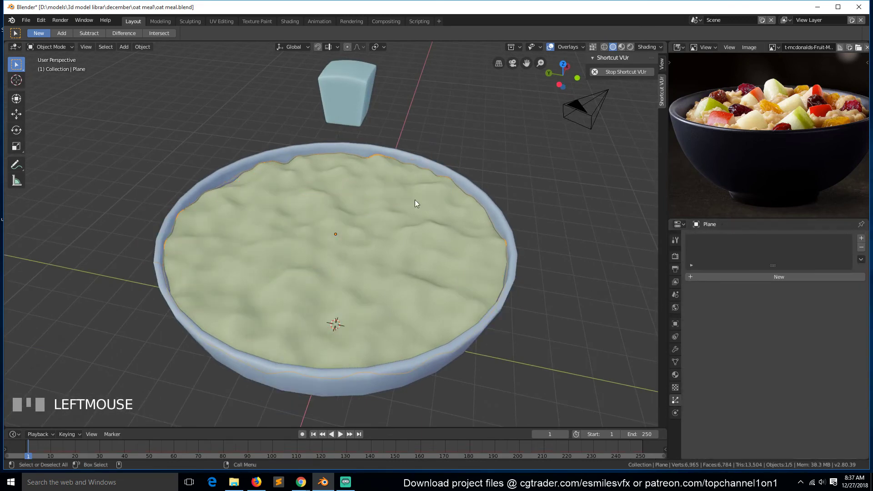
Save the file and duplicate the floating cube, placing the copy beside the original above the bowl
left_click(372, 111)
key("KP_1")
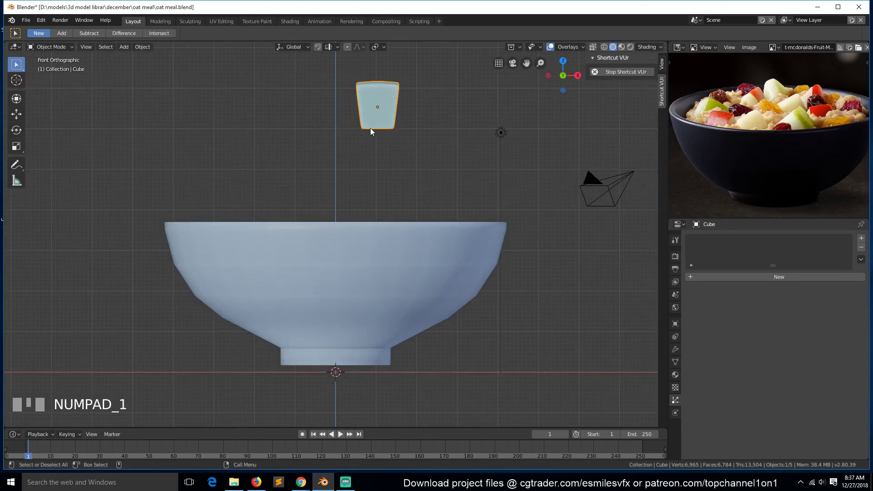
key("ctrl+s")
key("grave")
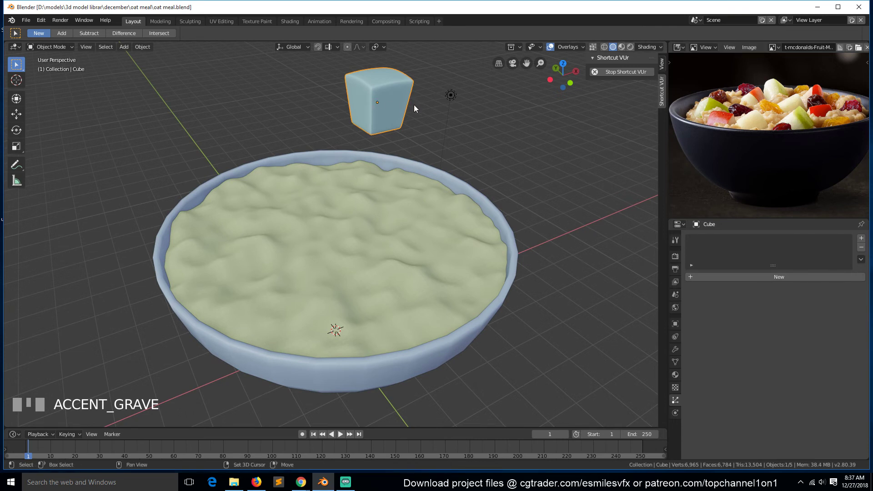
key("shift+d")
left_click(352, 114)
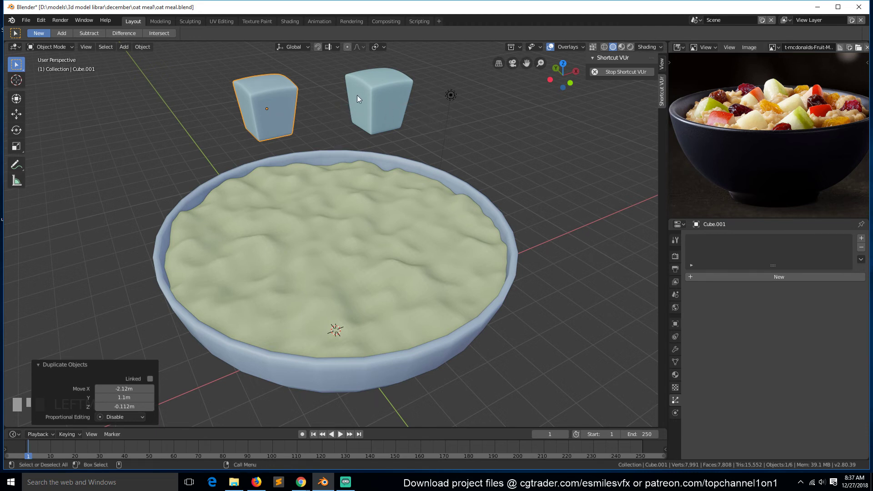
left_click(264, 97)
left_click(373, 103)
left_click(245, 109)
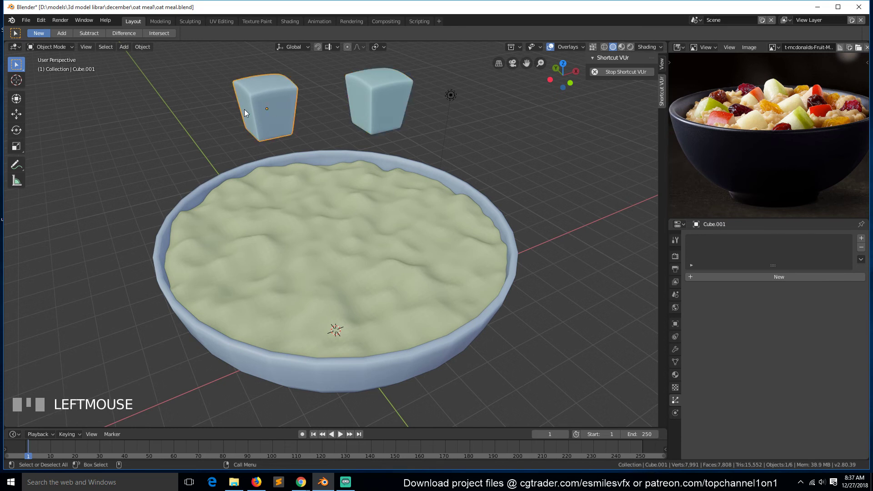
left_click(373, 106)
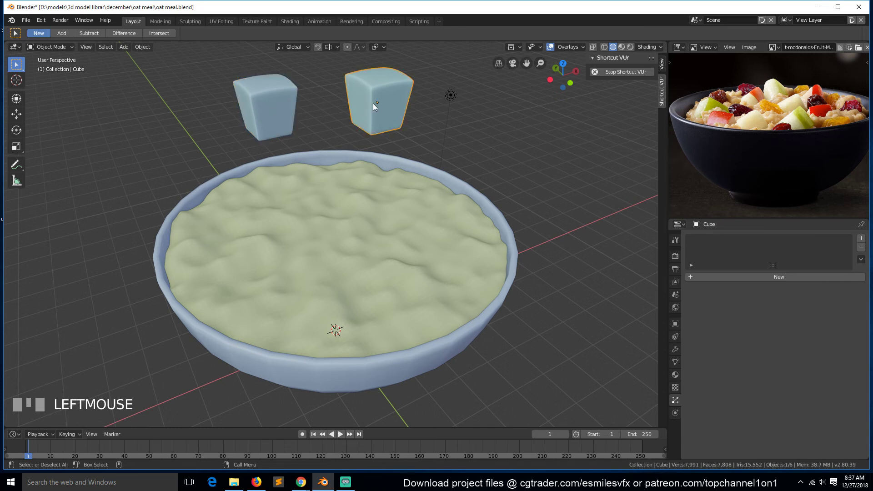
left_click(326, 102)
left_click(279, 99)
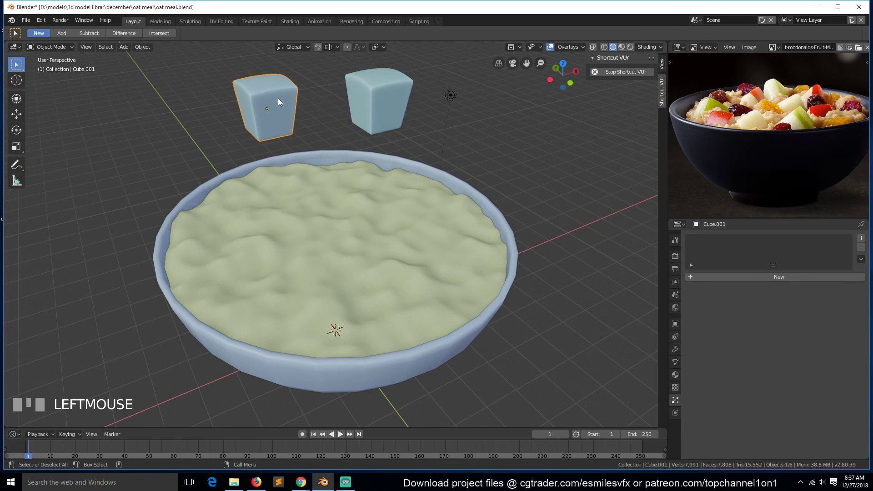
Delete the duplicated cube above the bowl and select the original floating cube
key("x")
left_click(277, 98)
left_click(362, 100)
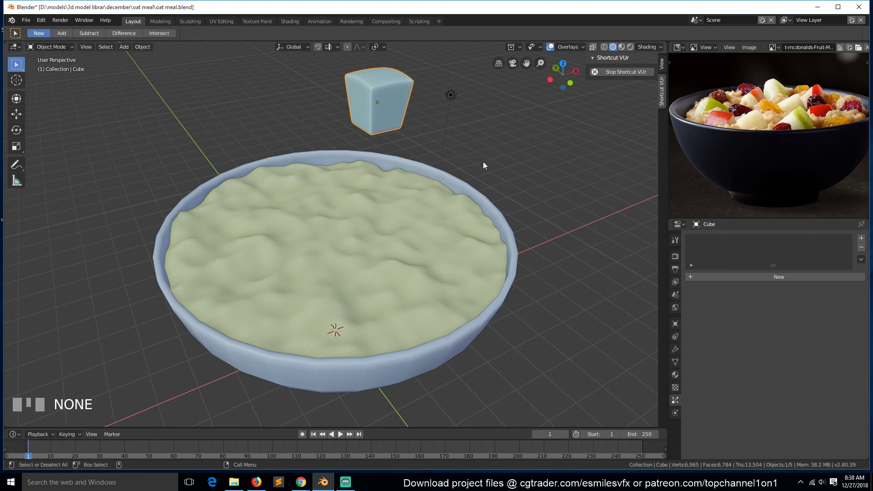
In a front wireframe view, make a linked duplicate of the cube and place it in the oatmeal near the bowl's right rim
key("grave")
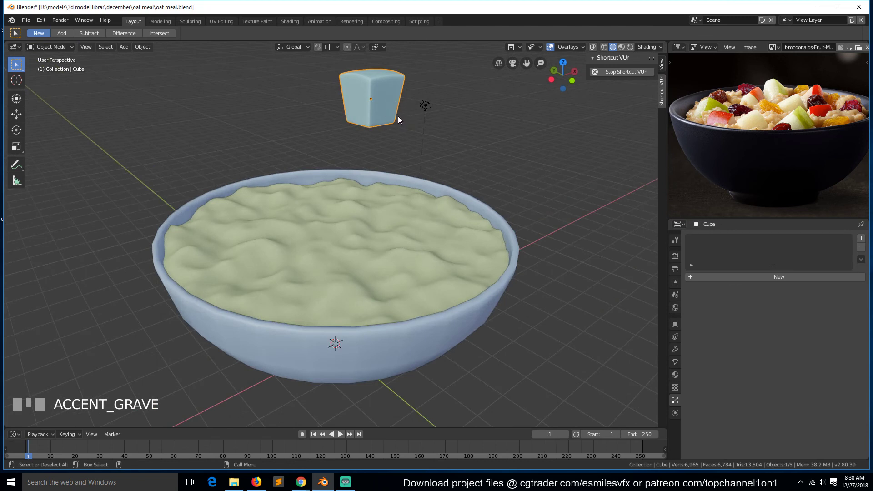
key("KP_1")
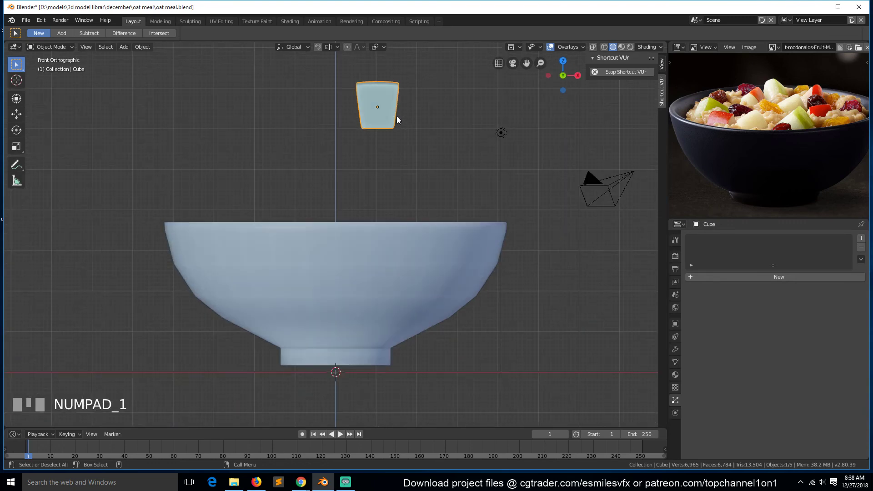
key("z")
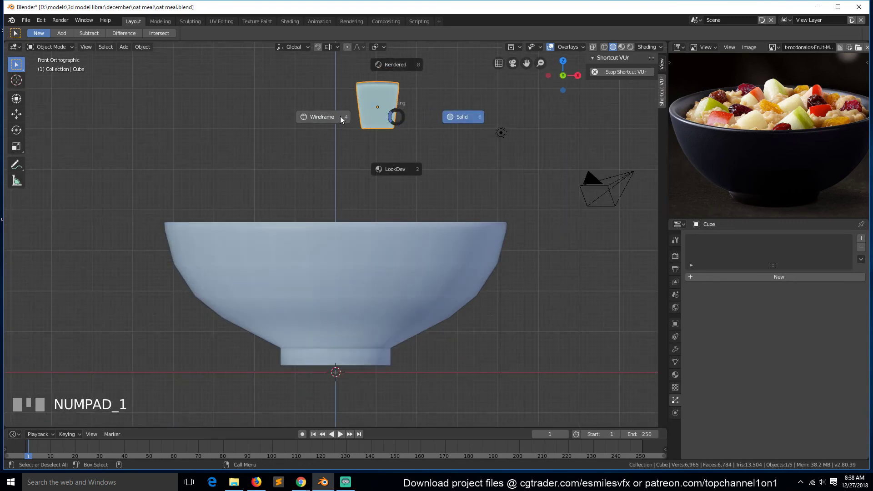
left_click(340, 117)
scroll(465, 173, "up", 4)
scroll(459, 169, "down", 4)
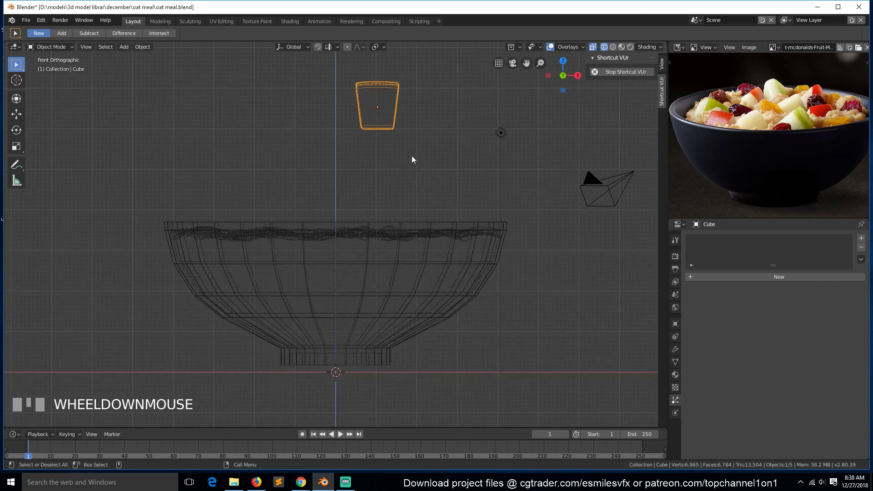
key("alt+d")
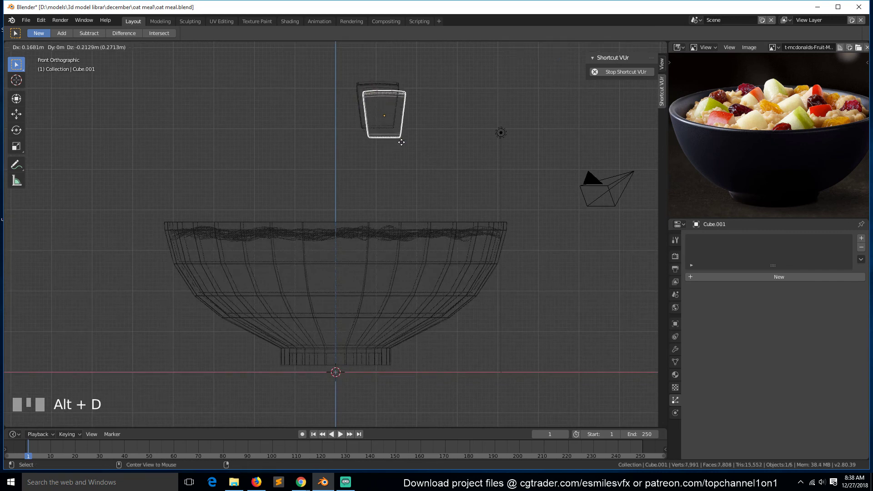
left_click(490, 231)
Trackball-rotate the linked cube by about 49.3° and 28.6°, and sink it about 0.235 m deeper into the oatmeal
key("r")
key("r")
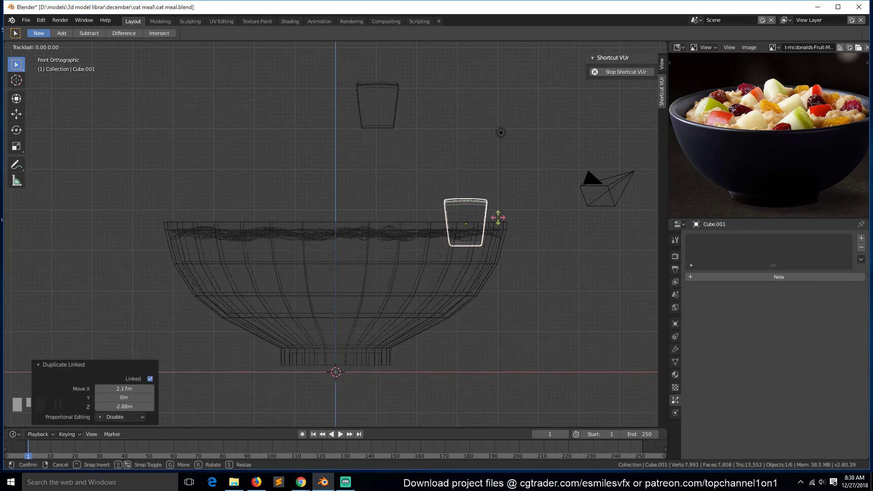
left_click(520, 255)
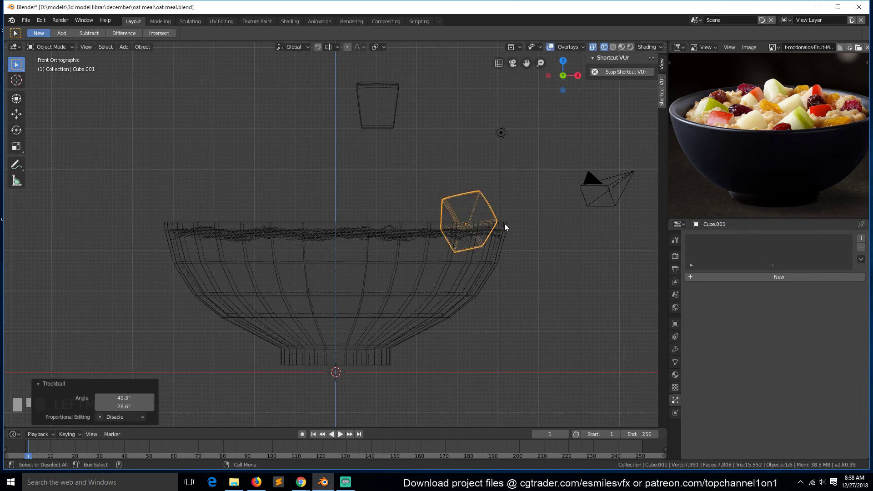
key("g")
left_click(498, 236)
Add three linked duplicates of the tilted cube: one about 4.11 m across the bowl's centre and two toward the back
key("alt+d")
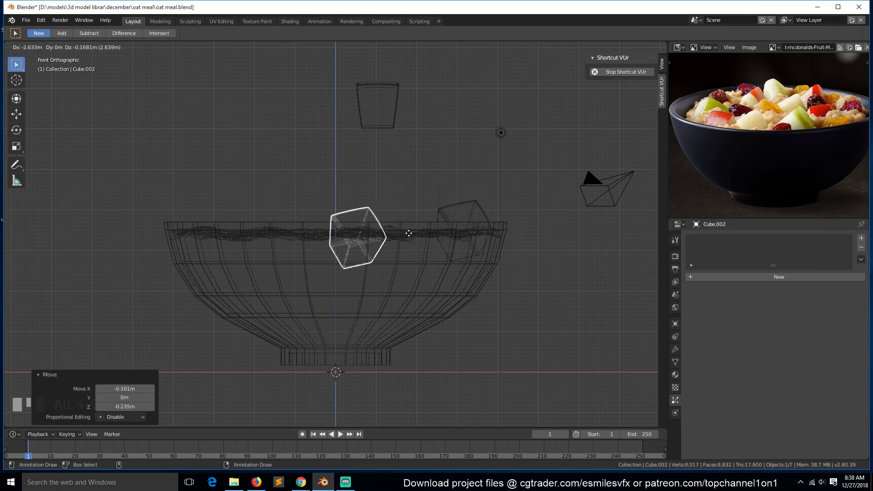
left_click(354, 230)
key("KP_7")
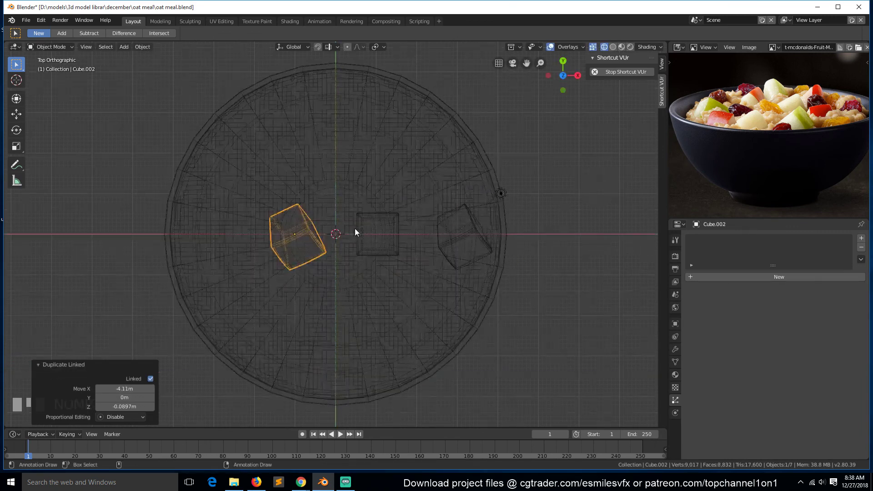
key("alt+d")
left_click(444, 140)
key("alt+d")
left_click(321, 125)
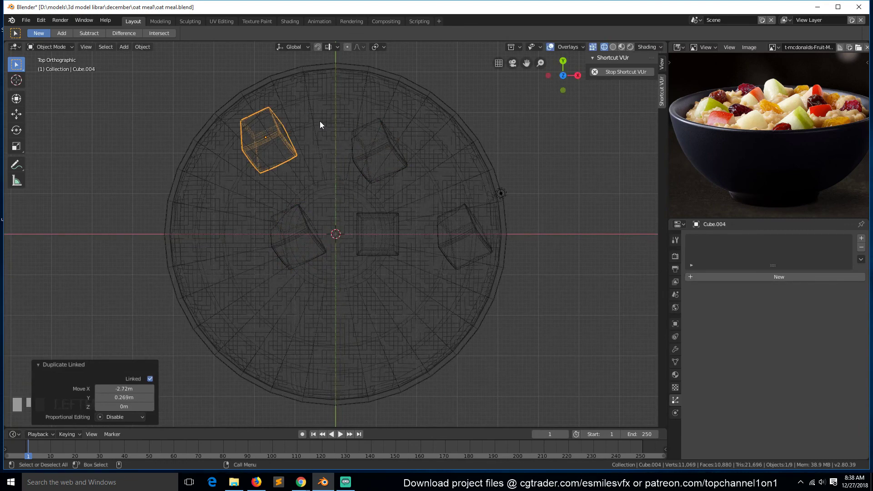
Add four more linked duplicates in top view: at the bowl's left side, front left, front centre and back right
key("alt+d")
left_click(275, 194)
key("alt+d")
left_click(291, 322)
key("alt+d")
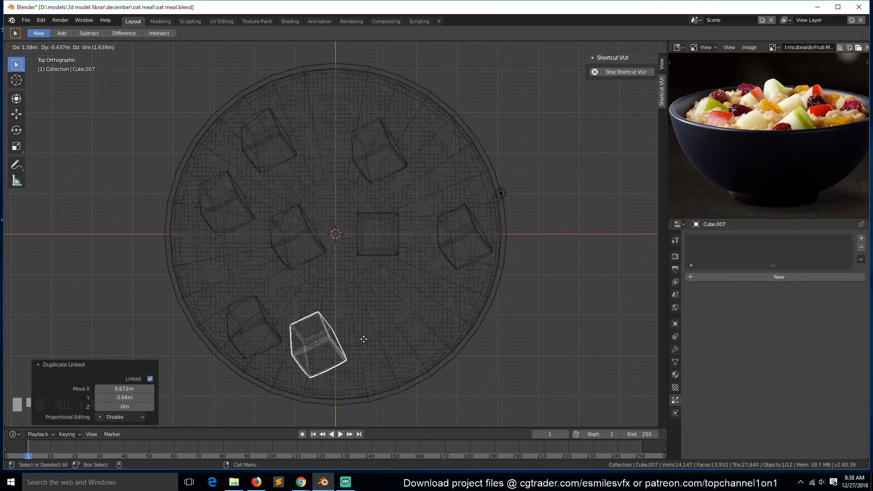
left_click(407, 344)
key("alt+d")
left_click(491, 169)
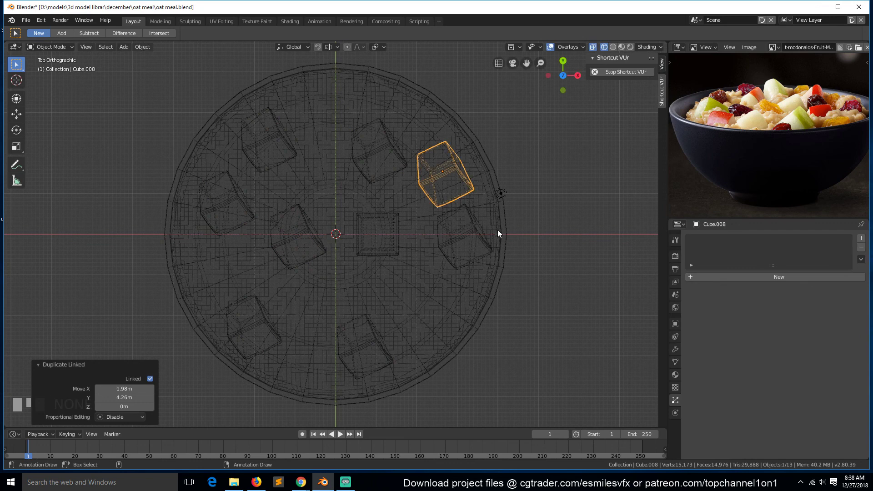
Return to a solid perspective view and trackball-rotate the pink piece nearest the front of the bowl
key("z")
mouse_move(568, 316)
middle_mouse_down()
mouse_move(459, 212)
mouse_move(471, 236)
middle_mouse_up()
left_click(247, 300)
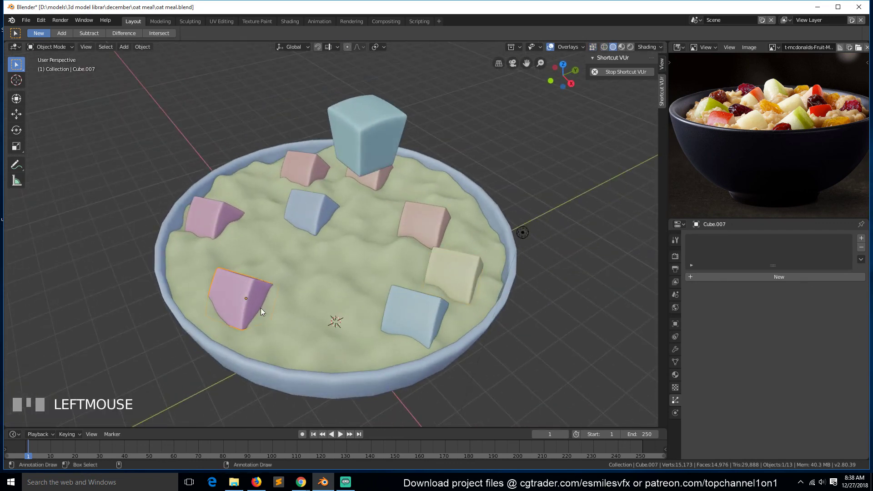
key("r")
key("r")
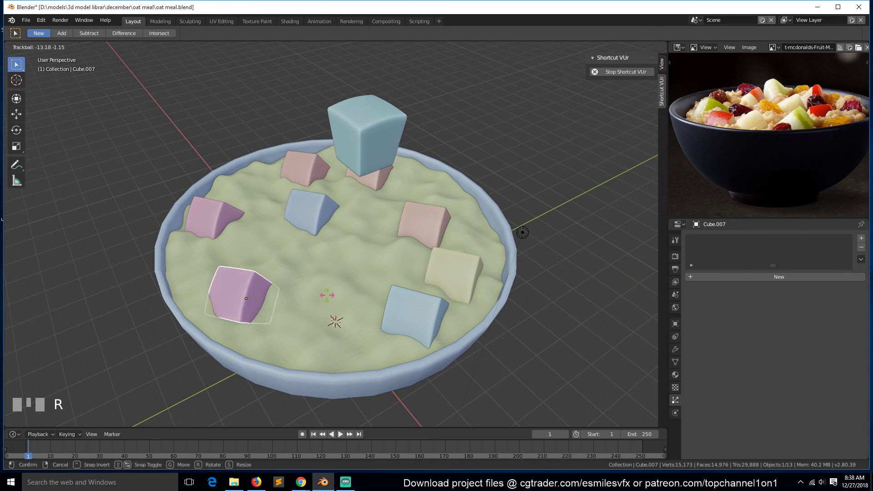
left_click(394, 275)
Trackball-rotate the light blue piece near the front rim and the pale yellow piece beside it to different orientations
left_click(448, 319)
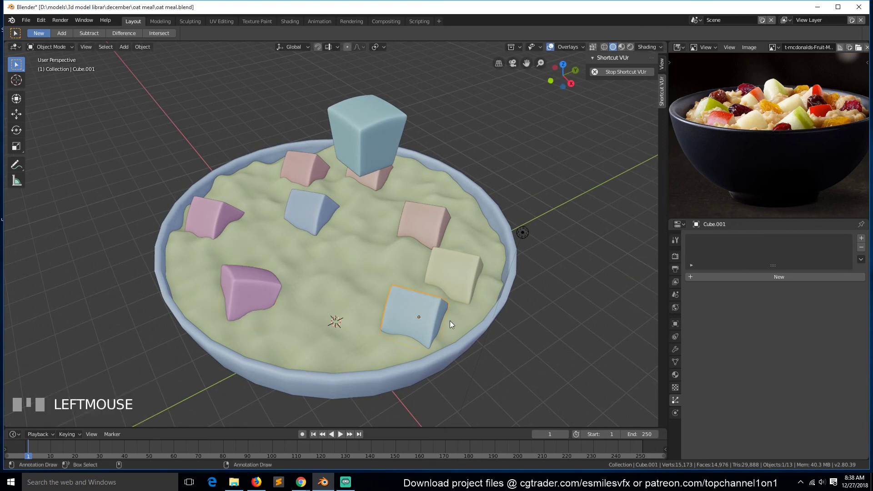
key("r")
key("r")
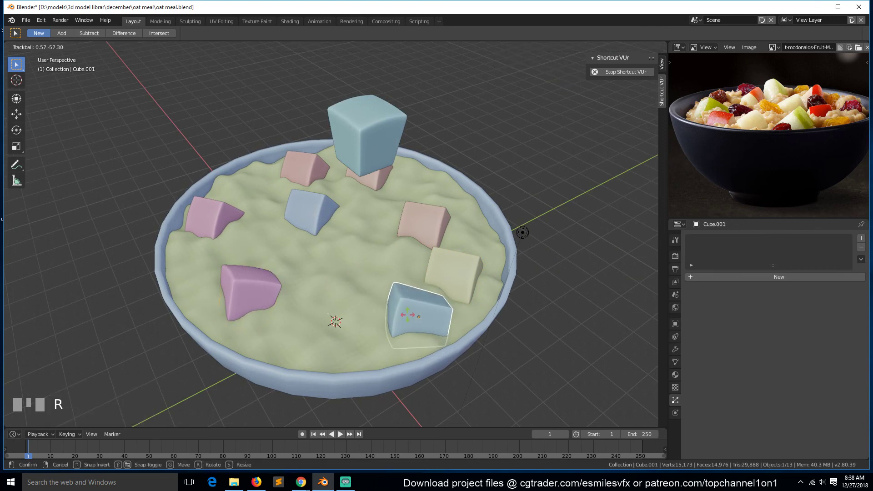
left_click(439, 285)
left_click(439, 285)
key("r")
key("r")
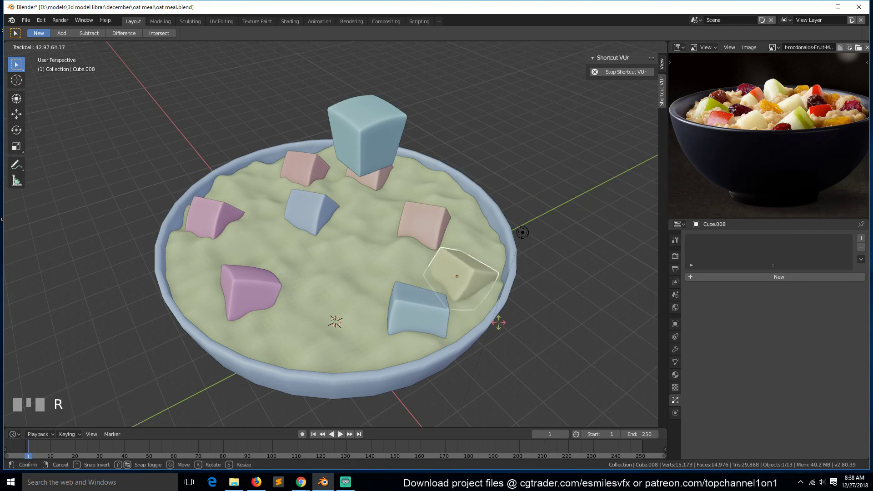
left_click(481, 286)
Trackball-rotate the salmon piece behind the pale yellow one by about -49.3° and 78.5°
left_click(441, 223)
key("r")
key("r")
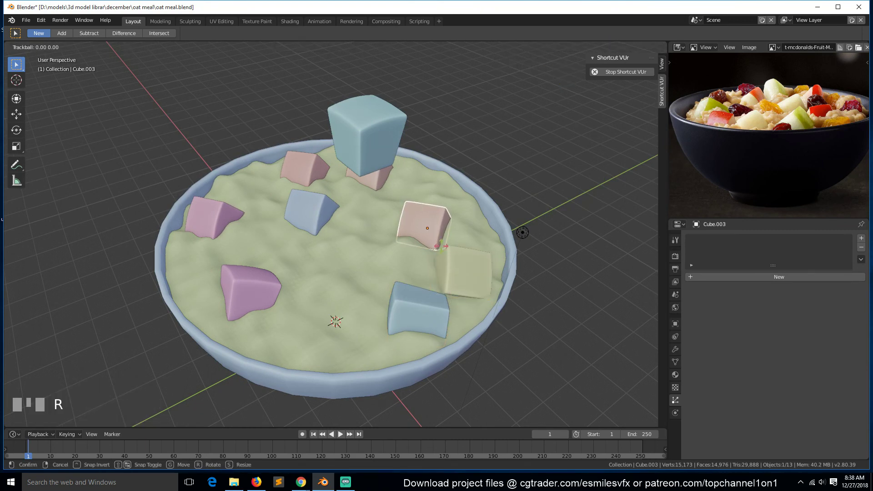
left_click(424, 213)
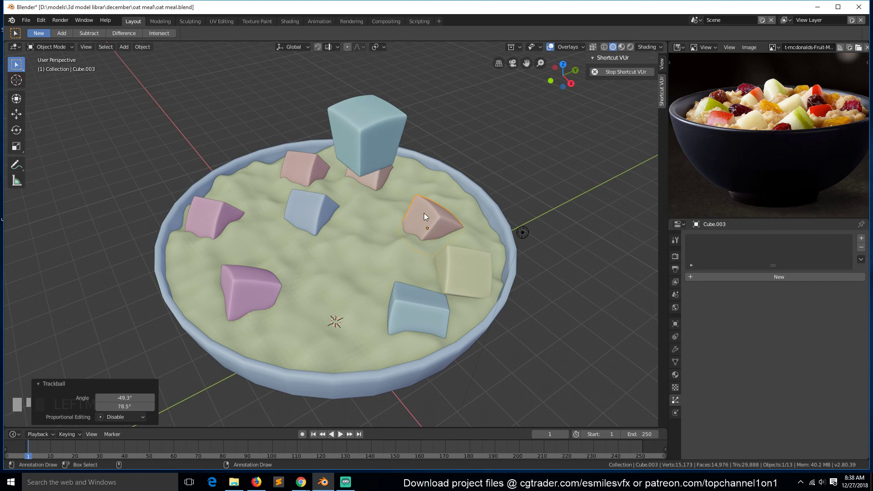
Trackball-rotate the violet-blue piece near the centre and the salmon piece behind it to vary their orientations
left_click(320, 209)
key("r")
key("r")
left_click(312, 172)
left_click(315, 173)
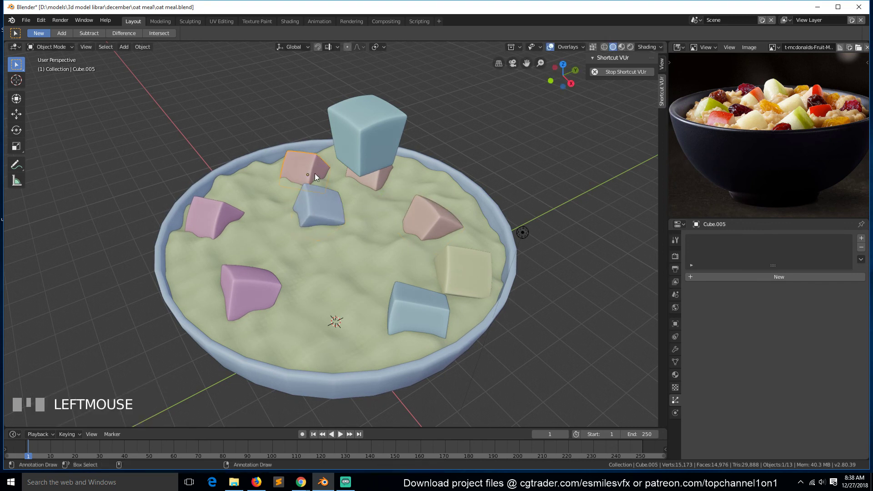
key("r")
key("r")
left_click(372, 179)
Trackball-rotate the salmon piece partly hidden by the floating cube about 34.4° and 41.8°, and turn the remaining pink piece near the rim
left_click(372, 179)
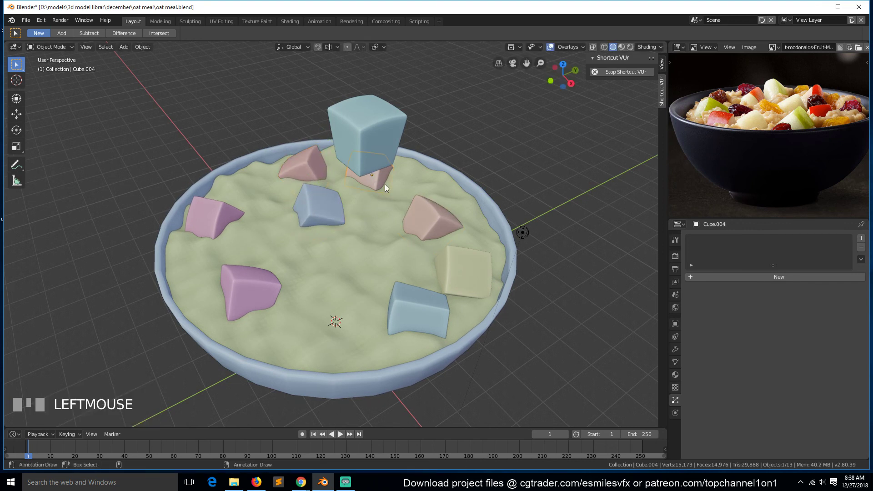
key("r")
key("r")
left_click(309, 214)
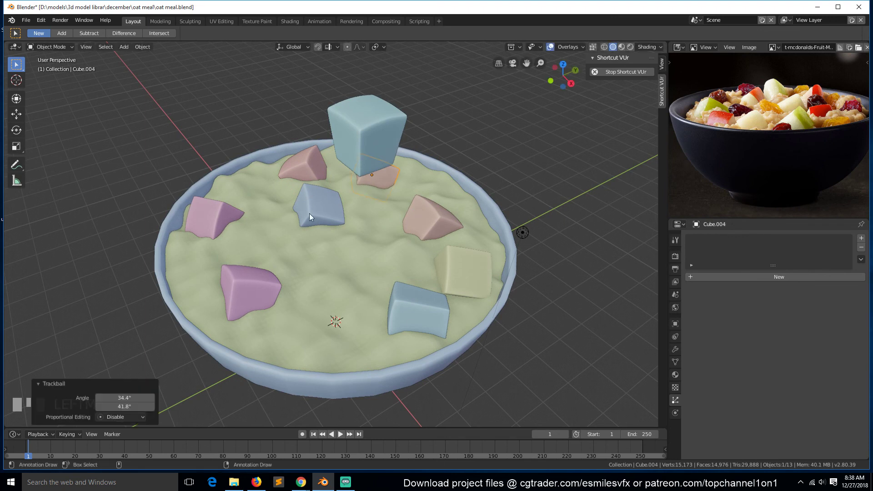
left_click(220, 214)
key("r")
key("r")
left_click(390, 126)
Lower the floating original cube about 3.31 m along Z into the oatmeal and trackball-rotate it about 22.3° and -55°
left_click(392, 119)
key("g")
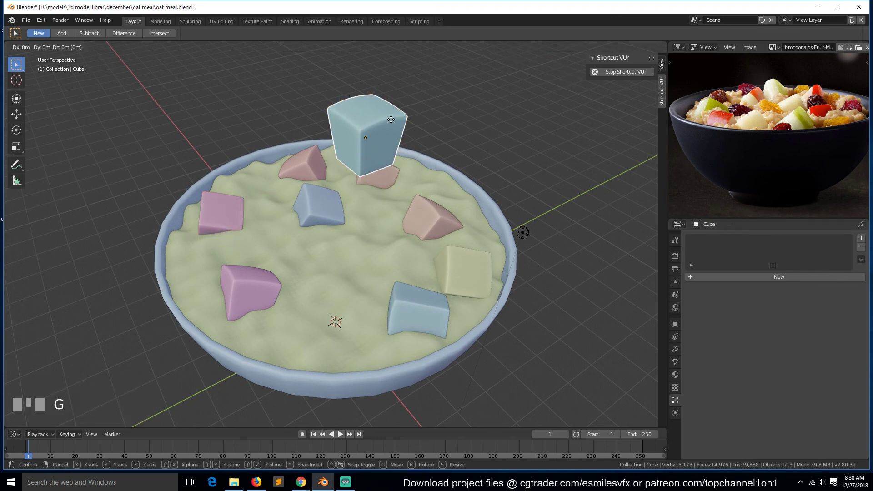
key("z")
left_click(387, 246)
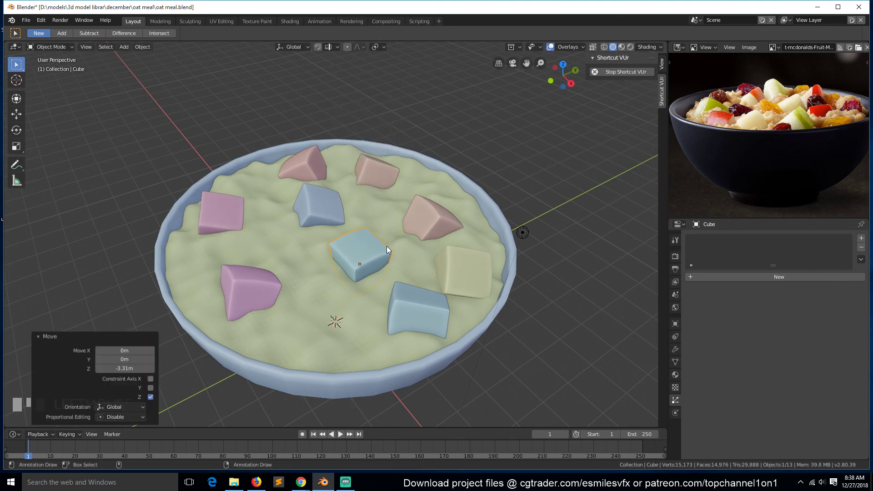
key("r")
key("r")
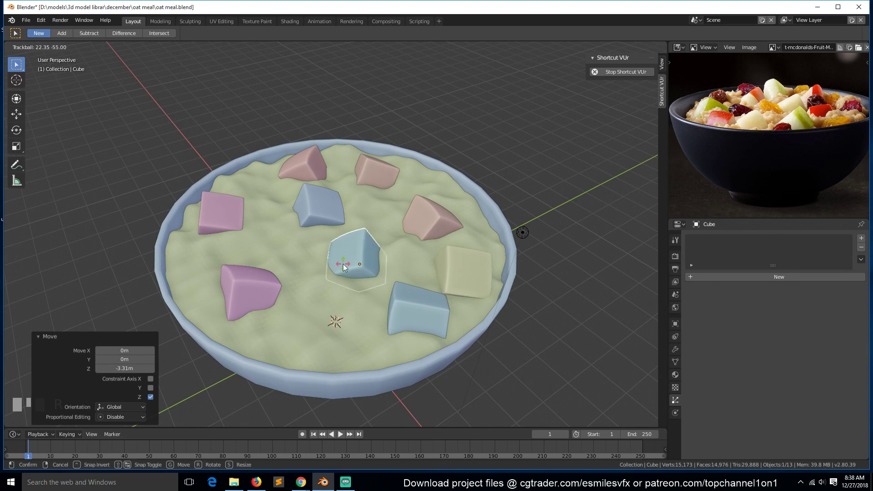
left_click(348, 260)
In top view, place a linked duplicate of the central cube about 1.39 m along X and -1.62 m along Y
key("KP_7")
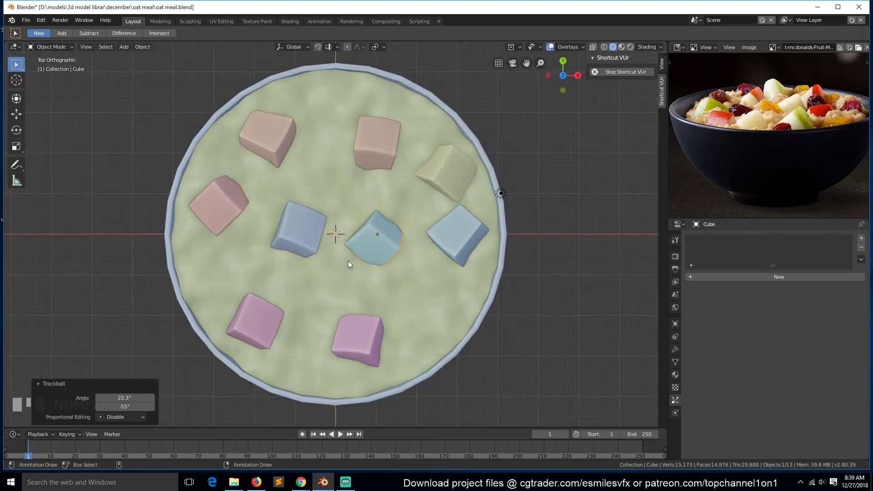
key("alt+d")
left_click(405, 315)
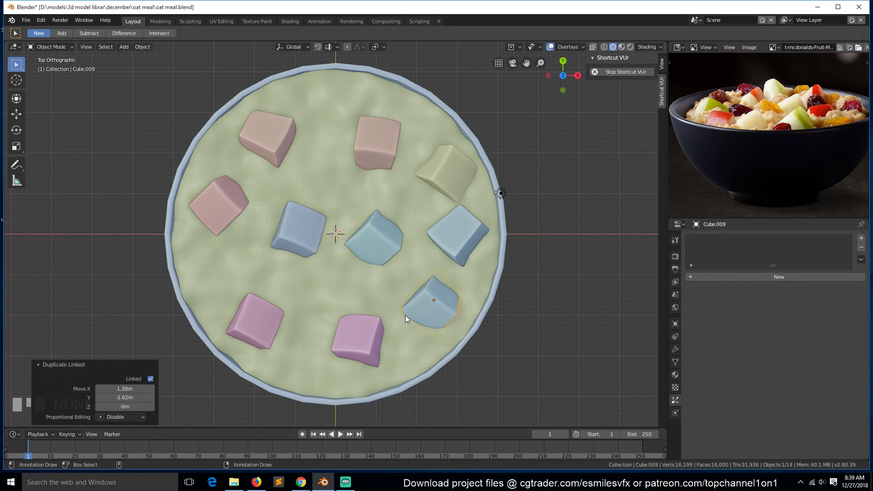
Trackball-rotate the new front-right piece by about -77.9° and 9.17°, and scale it to about 0.895
key("r")
key("r")
left_click(437, 257)
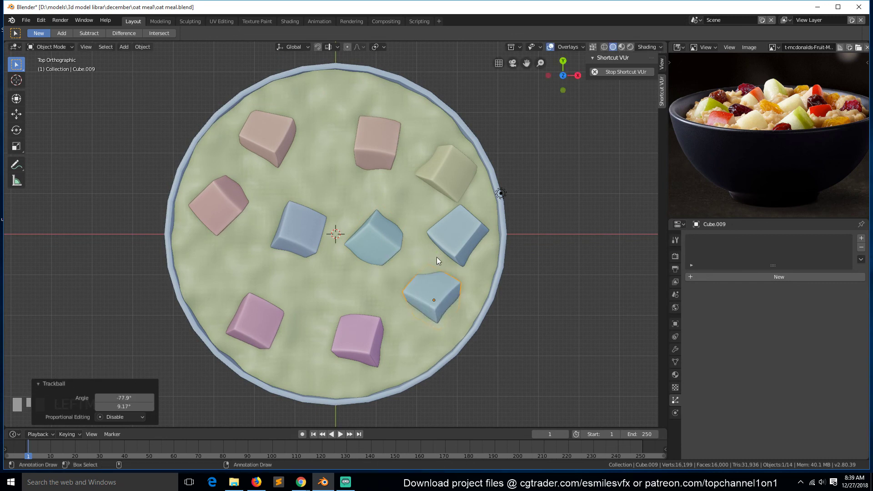
key("s")
left_click(463, 274)
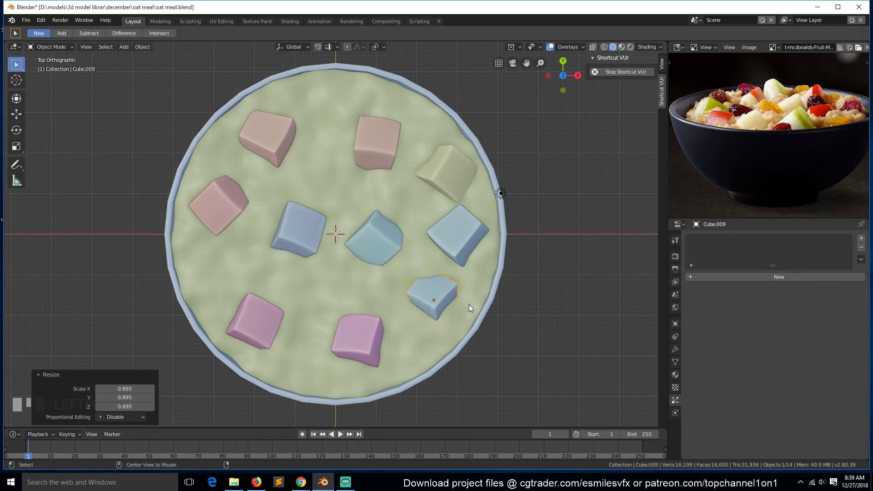
Place a linked duplicate of the smaller piece between the two back pieces and trackball-rotate it about 74.5° and 21.2°
key("alt+d")
left_click(362, 154)
key("r")
key("r")
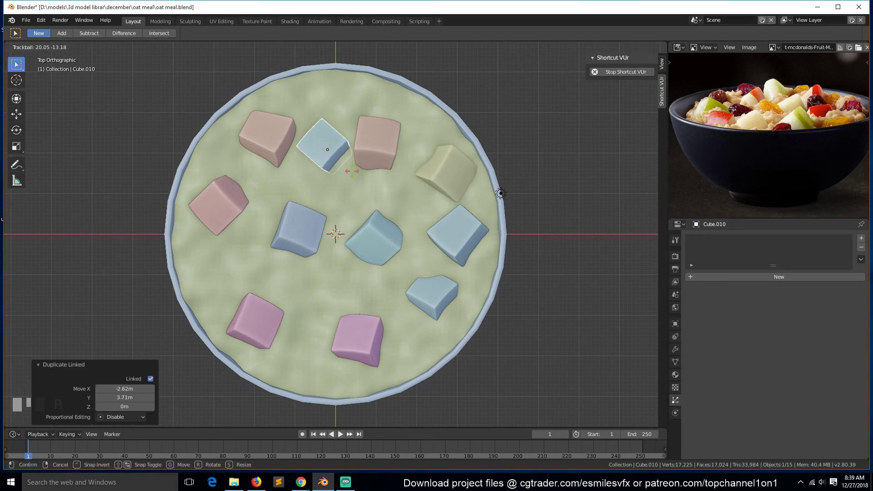
left_click(501, 193)
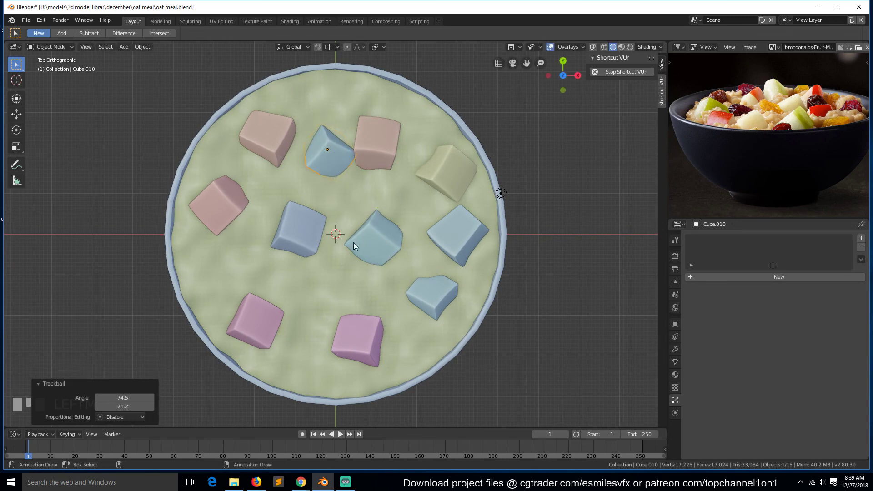
Slide the new small piece horizontally about -0.145 m in X and 1.08 m in Y toward the back rim, and save the file
middle_click_drag(353, 242, 435, 205)
key("g")
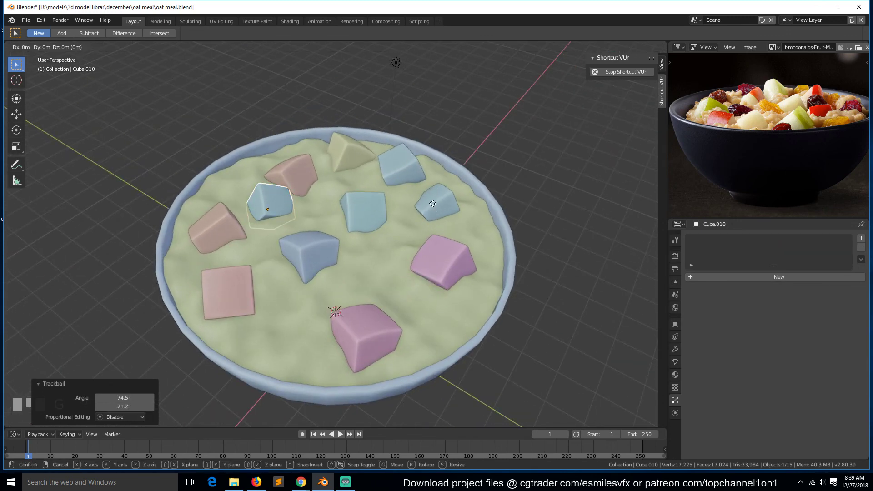
key("shift+z")
left_click(384, 187)
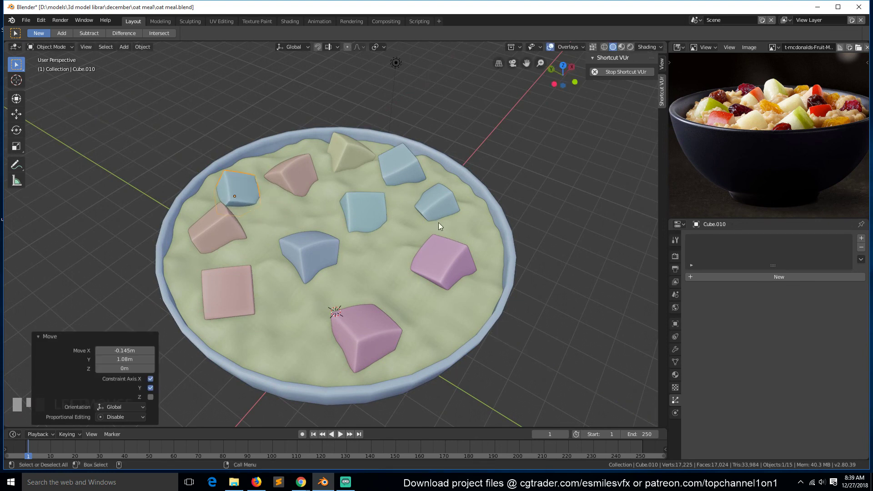
key("ctrl+s")
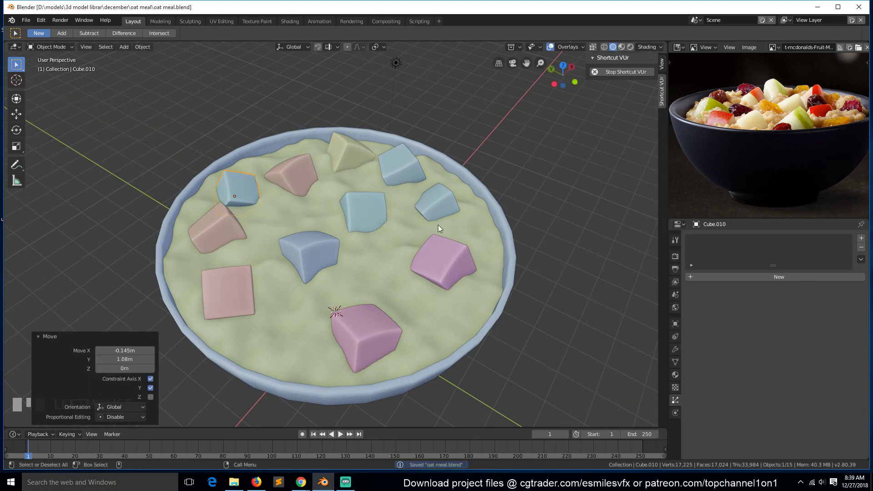